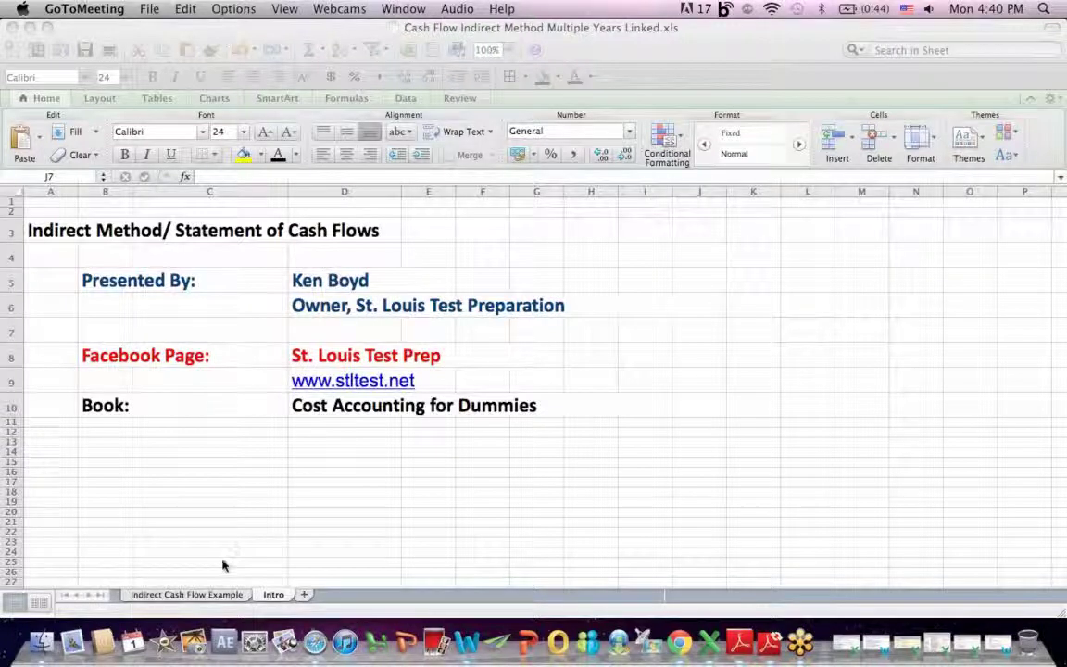
Step: Activate the Excel window holding the cash flow workbook
{"action": "left_click", "coordinate": [197, 597]}
Step: Switch to the Indirect Cash Flow Example sheet and move down to the Statement of Cash Flows
{"action": "left_click", "coordinate": [198, 596]}
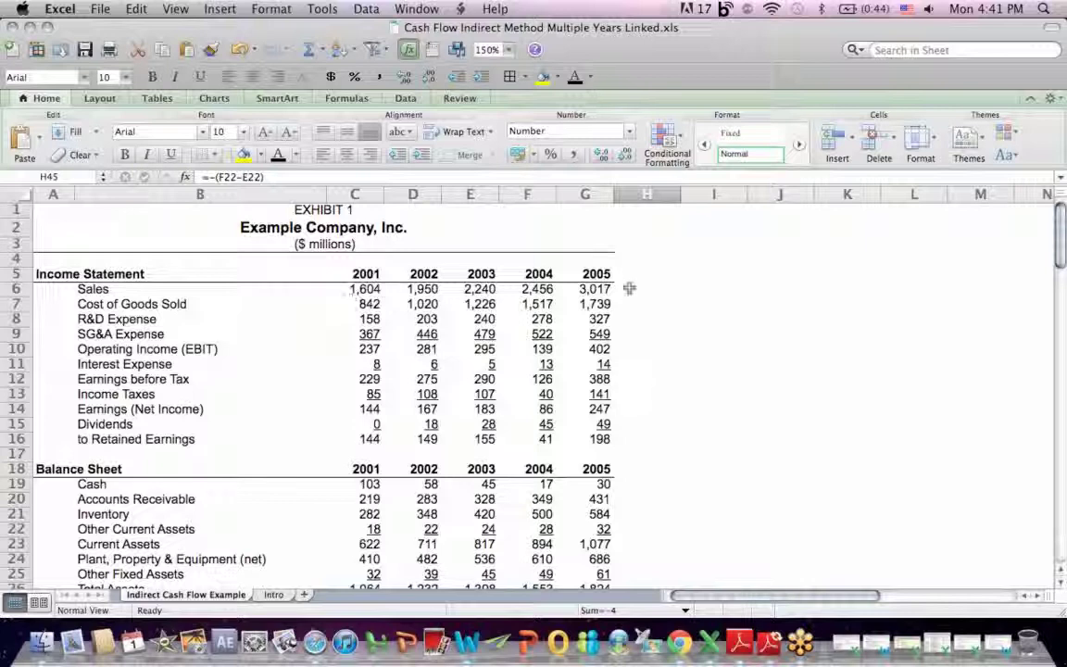
{"action": "left_click", "coordinate": [655, 442]}
{"action": "key", "text": "Down"}
{"action": "key", "text": "Down"}
{"action": "key", "text": "Down"}
{"action": "key", "text": "Down"}
{"action": "key", "text": "Down"}
{"action": "key", "text": "Down"}
{"action": "key", "text": "Down"}
{"action": "key", "text": "Down"}
{"action": "key", "text": "Down"}
{"action": "key", "text": "Down"}
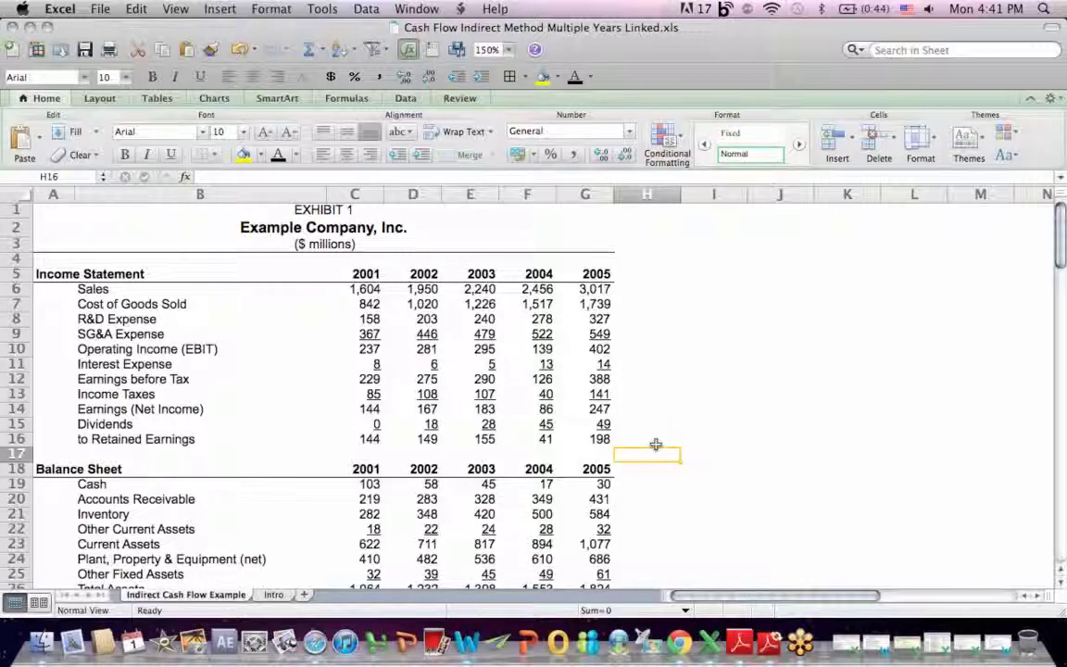
{"action": "key", "text": "Down"}
{"action": "key", "text": "Down"}
{"action": "key", "text": "Down"}
{"action": "key", "text": "Down"}
{"action": "key", "text": "Down"}
{"action": "key", "text": "Down"}
{"action": "key", "text": "Down"}
{"action": "key", "text": "Down"}
{"action": "key", "text": "Down"}
{"action": "key", "text": "Down"}
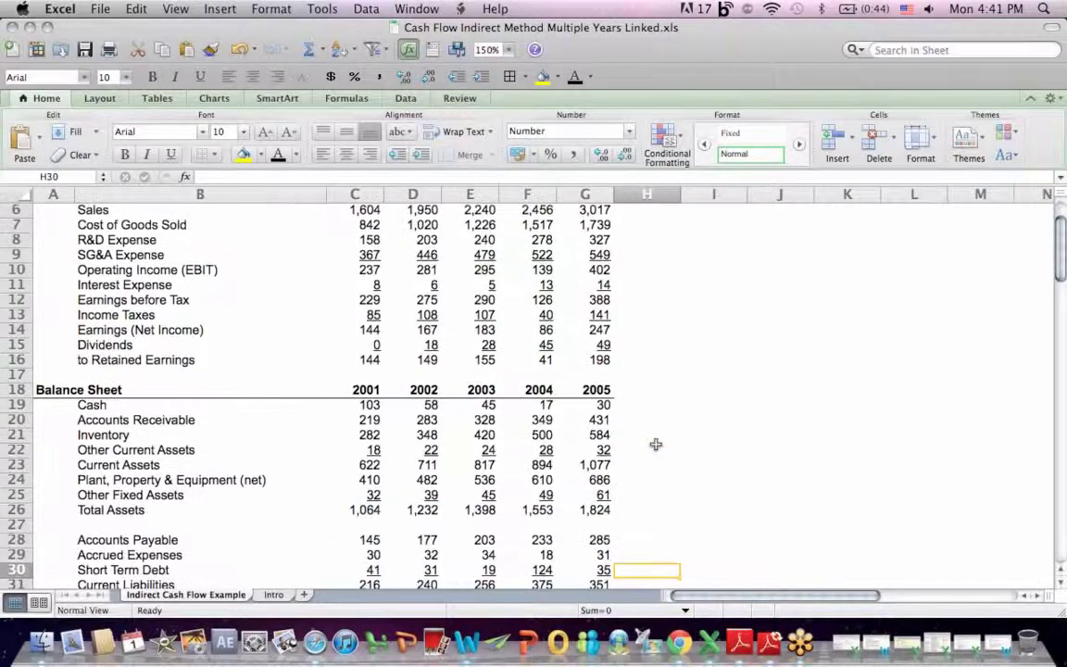
{"action": "key", "text": "Down"}
{"action": "key", "text": "Down"}
{"action": "key", "text": "Down"}
{"action": "key", "text": "Down"}
{"action": "key", "text": "Down"}
{"action": "key", "text": "Down"}
{"action": "key", "text": "Down"}
{"action": "key", "text": "Down"}
{"action": "key", "text": "Down"}
{"action": "key", "text": "Down"}
{"action": "key", "text": "Down"}
{"action": "key", "text": "Down"}
{"action": "key", "text": "Down"}
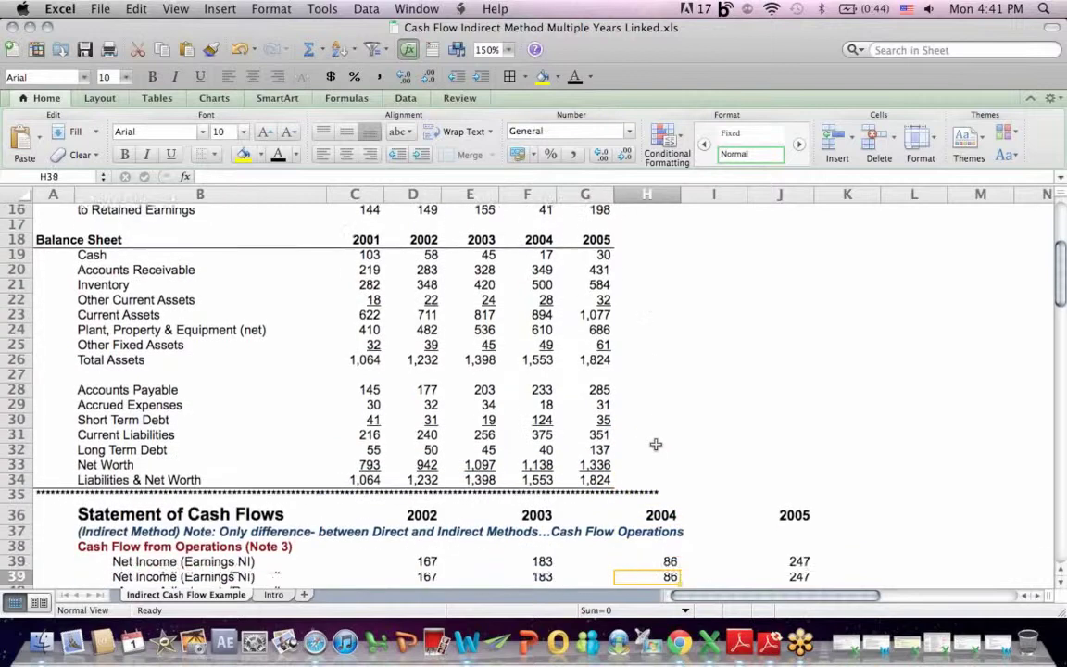
{"action": "key", "text": "Down"}
{"action": "key", "text": "Down"}
{"action": "key", "text": "Down"}
{"action": "key", "text": "Down"}
{"action": "key", "text": "Down"}
{"action": "key", "text": "Down"}
{"action": "key", "text": "Down"}
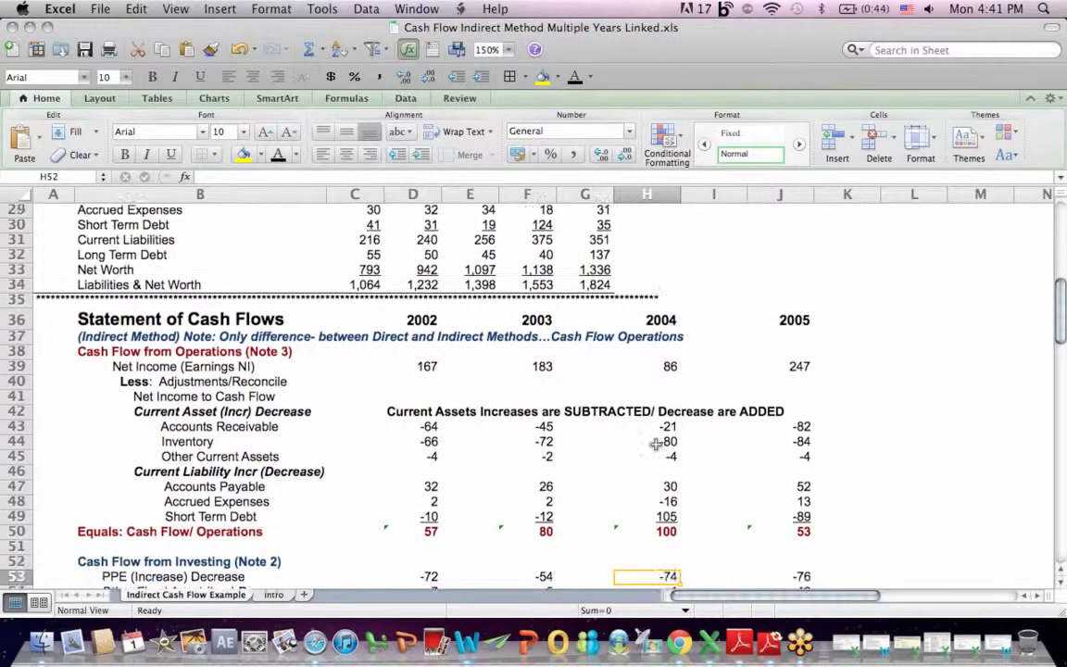
{"action": "key", "text": "Down"}
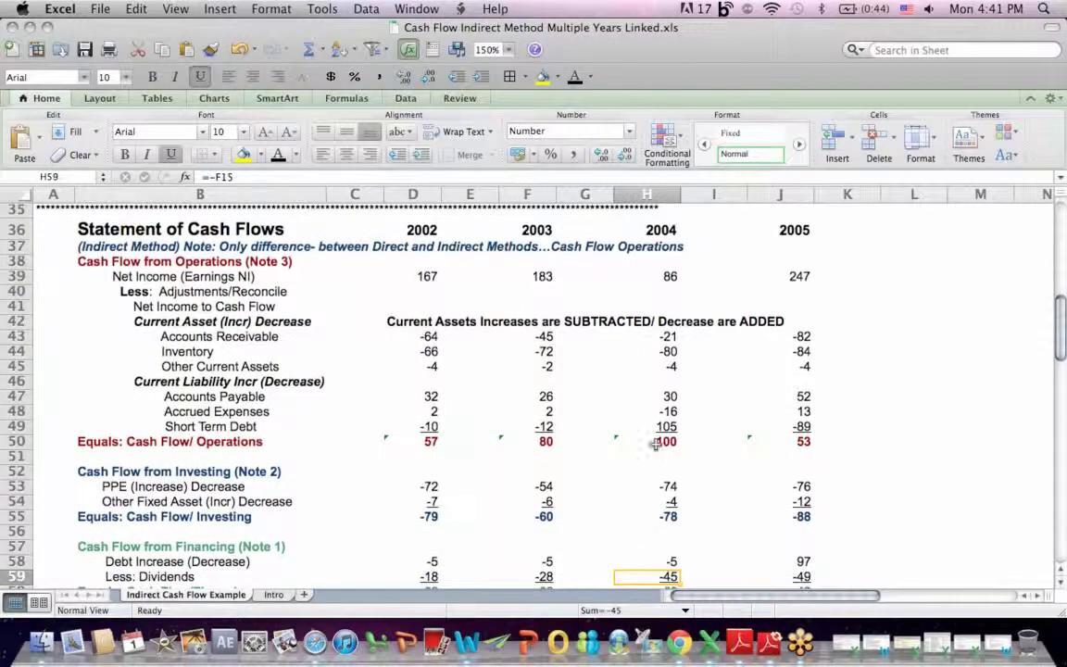
{"action": "left_click", "coordinate": [100, 247]}
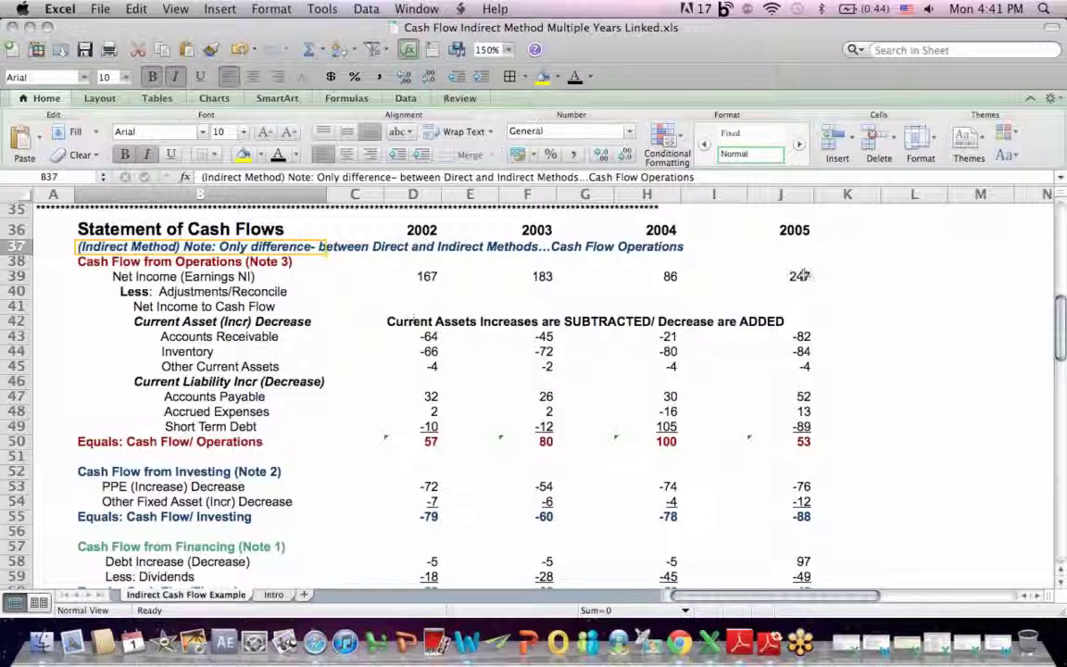
{"action": "left_click", "coordinate": [626, 247]}
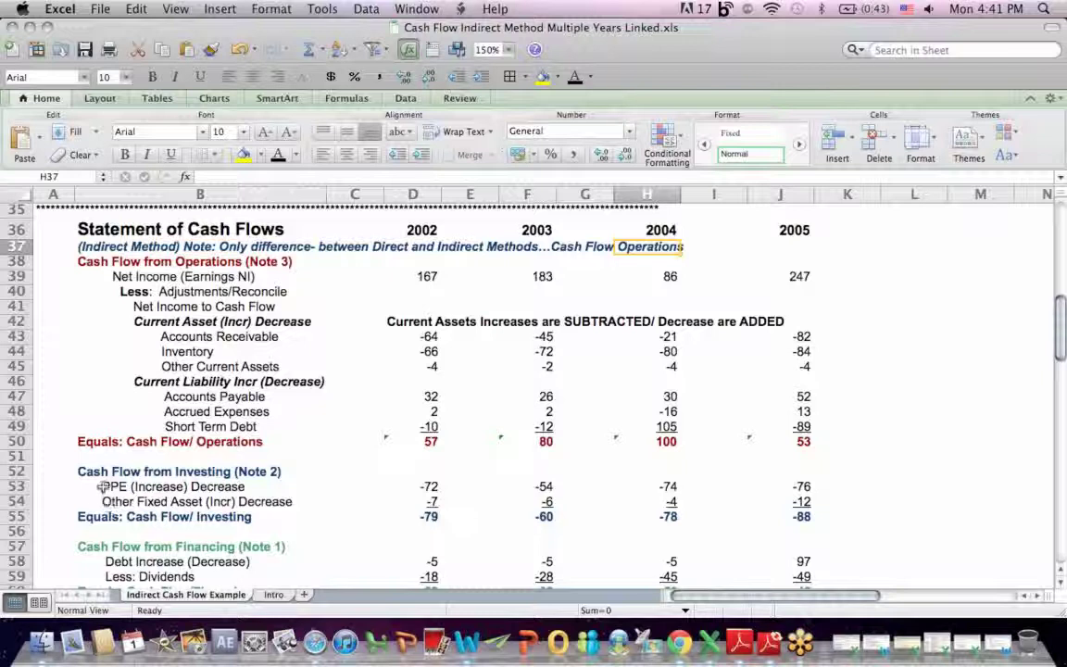
{"action": "left_click_drag", "start_coordinate": [131, 487], "coordinate": [426, 576]}
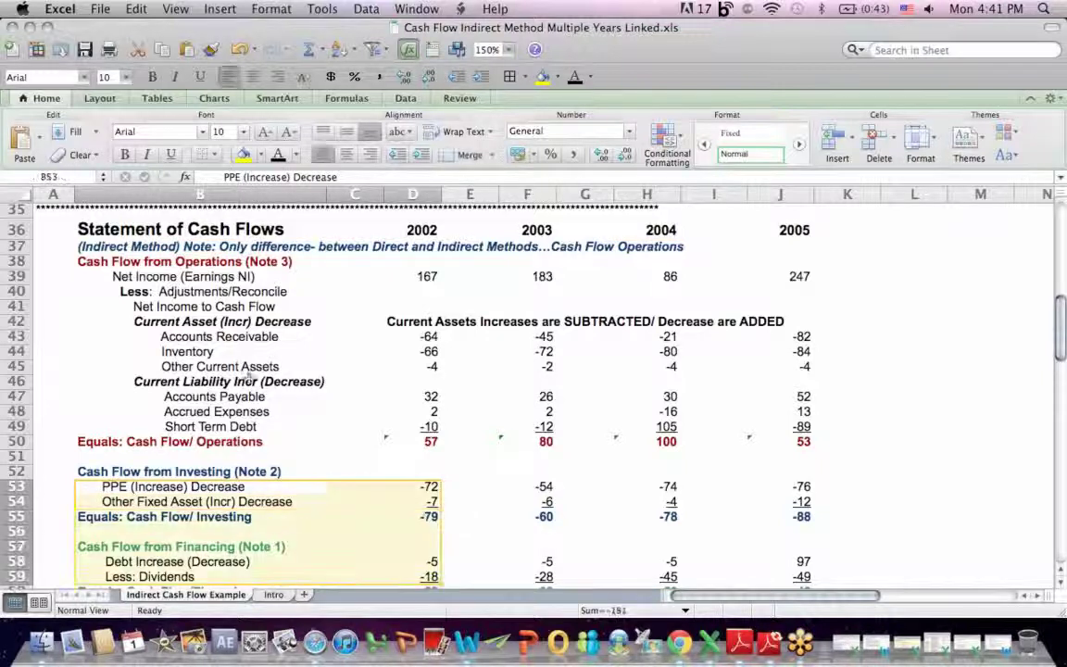
{"action": "left_click", "coordinate": [97, 246]}
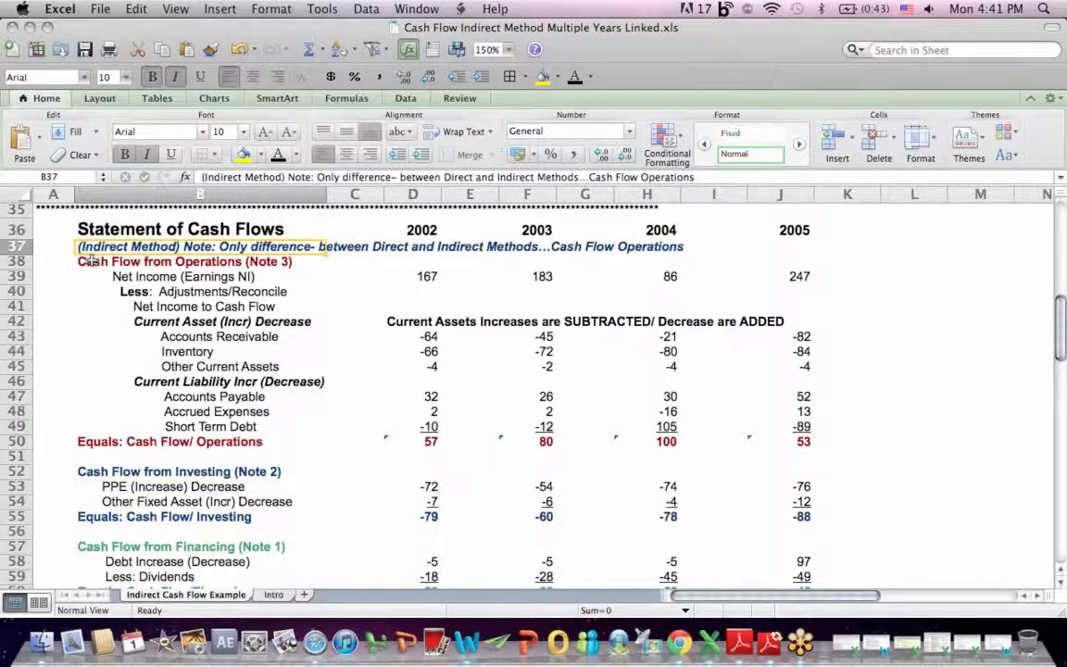
{"action": "left_click", "coordinate": [157, 262]}
{"action": "left_click_drag", "start_coordinate": [157, 262], "coordinate": [524, 452]}
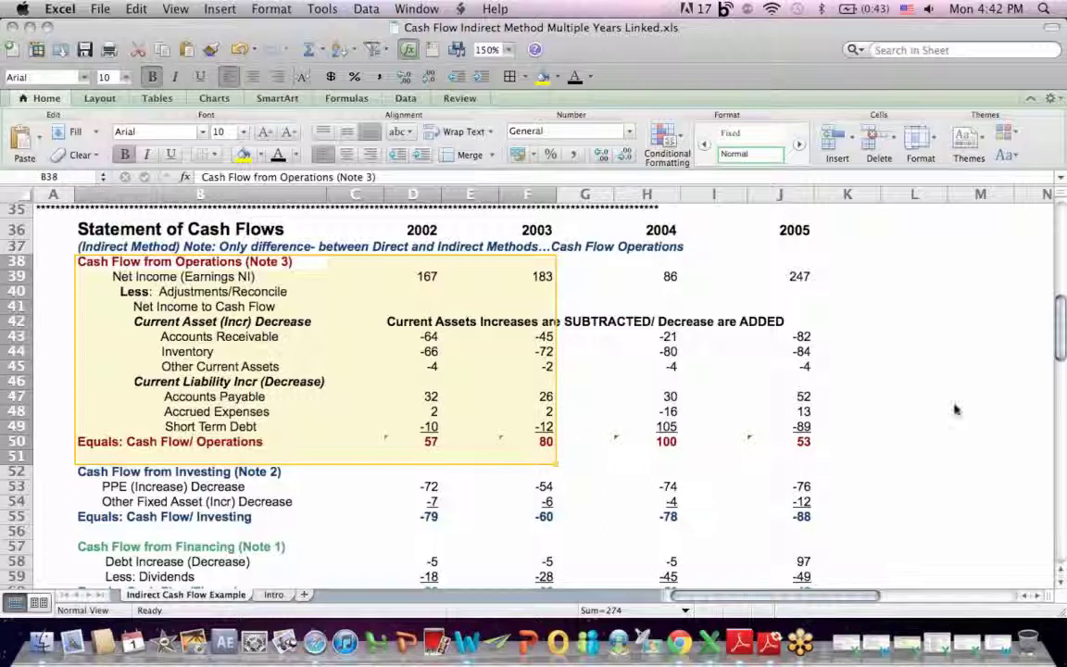
{"action": "left_click", "coordinate": [888, 263]}
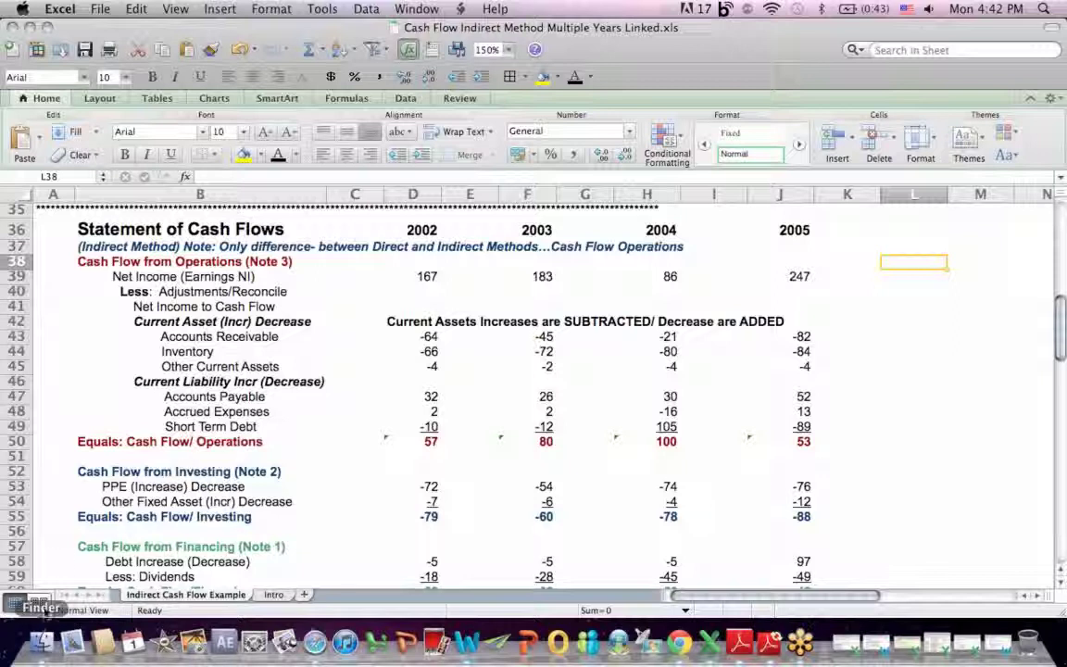
{"action": "left_click", "coordinate": [93, 476]}
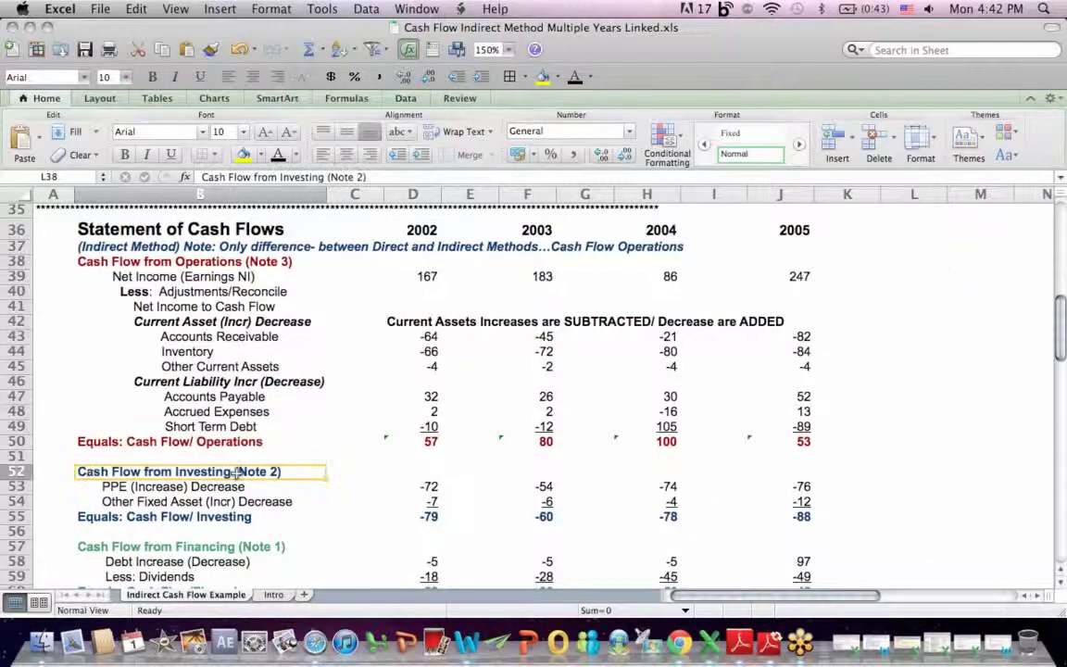
{"action": "left_click", "coordinate": [91, 546], "text": "super"}
{"action": "left_click", "coordinate": [309, 545]}
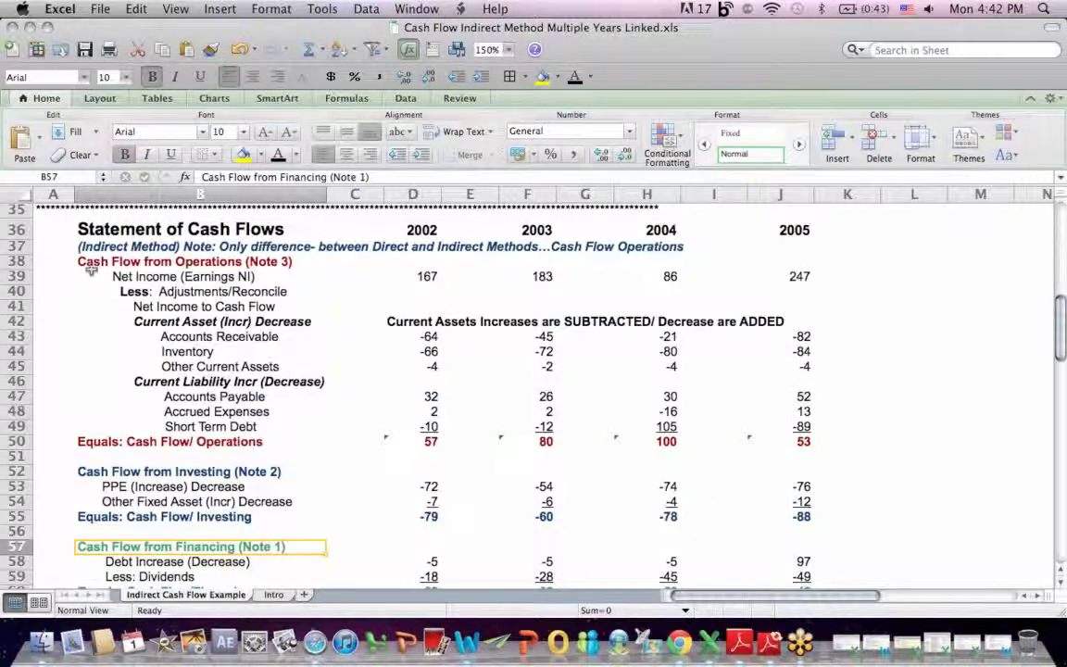
{"action": "left_click_drag", "start_coordinate": [93, 276], "coordinate": [341, 431]}
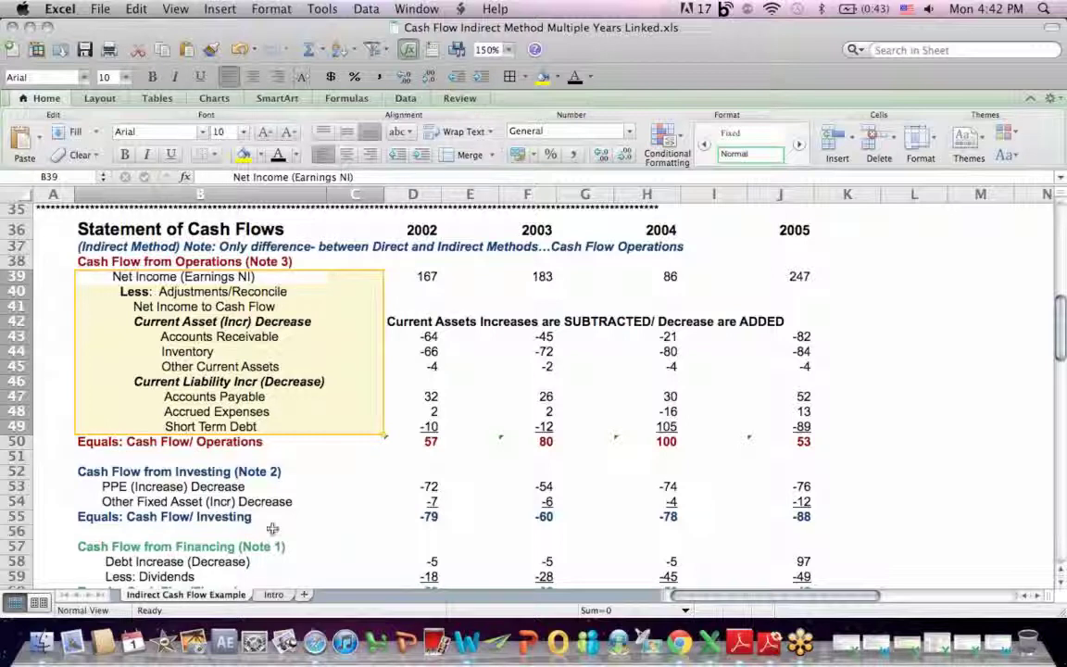
{"action": "left_click_drag", "start_coordinate": [118, 474], "coordinate": [361, 542]}
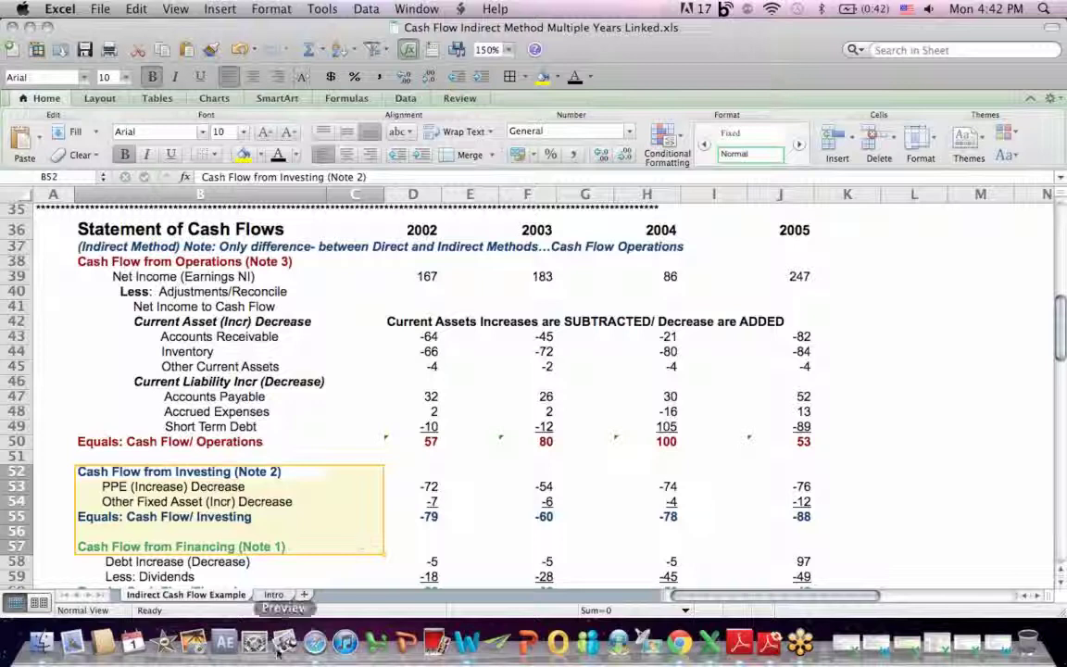
{"action": "left_click", "coordinate": [311, 500]}
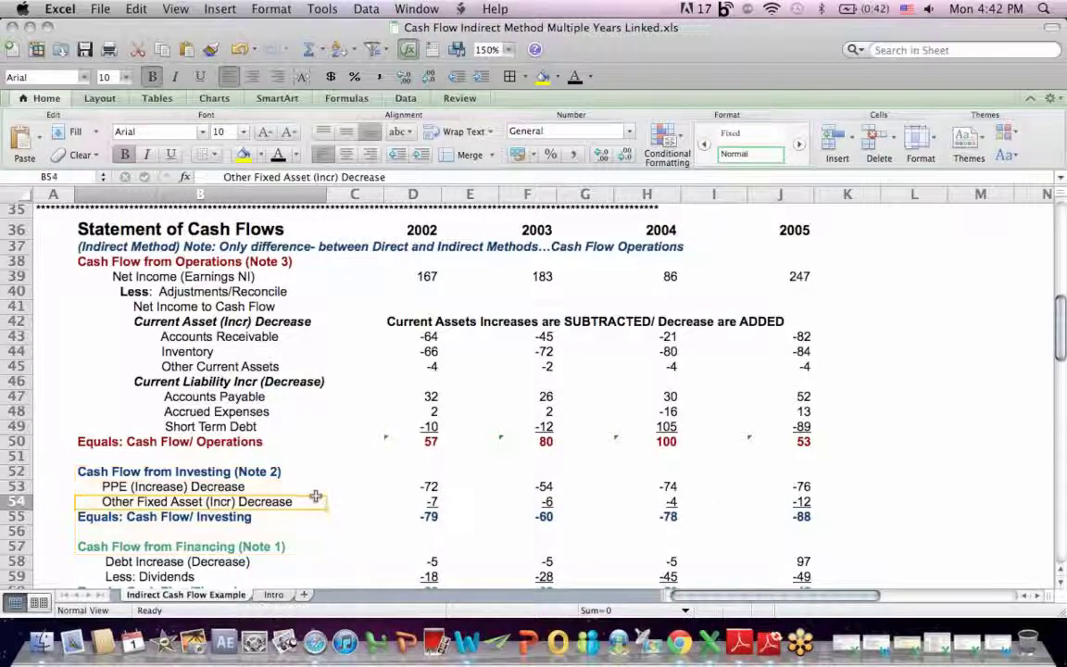
{"action": "left_click_drag", "start_coordinate": [96, 470], "coordinate": [350, 471]}
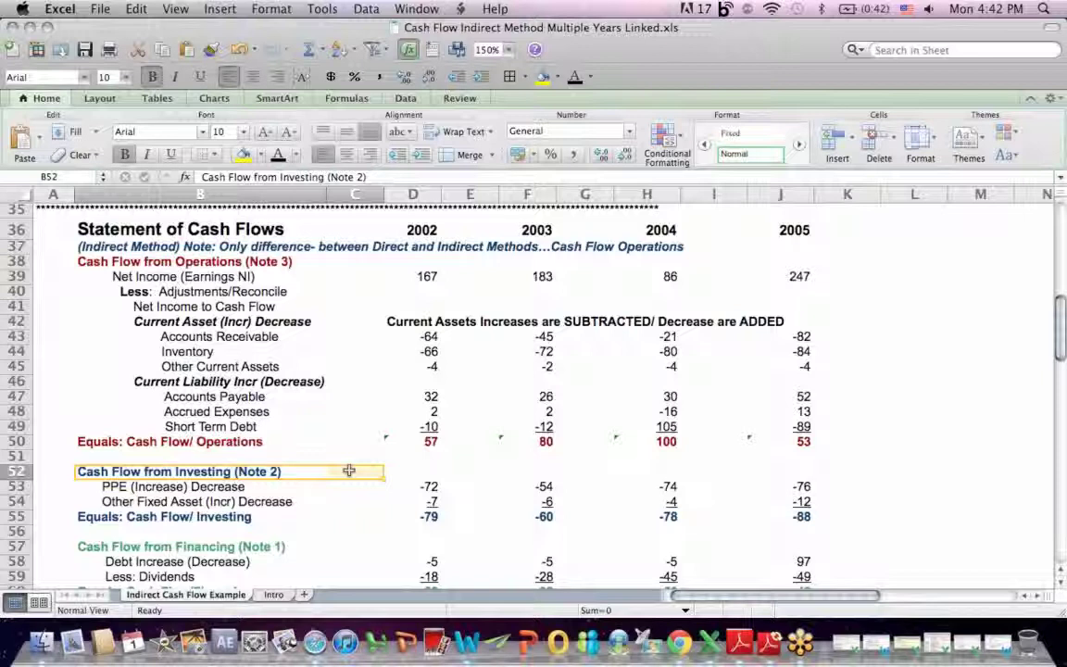
{"action": "left_click", "coordinate": [232, 547]}
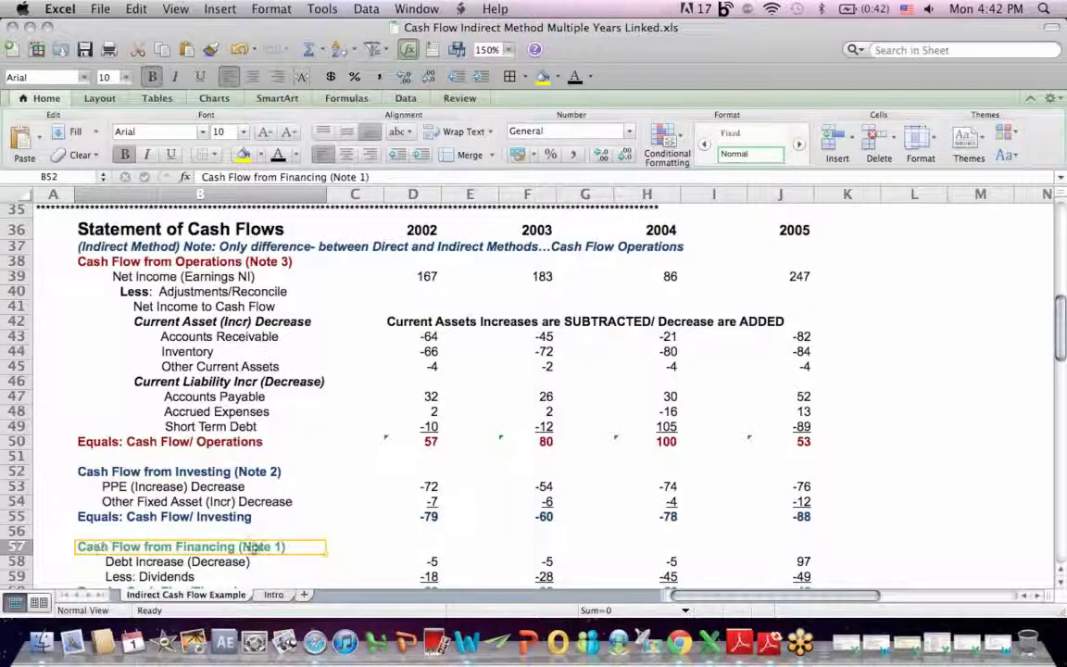
{"action": "left_click_drag", "start_coordinate": [358, 547], "coordinate": [358, 548]}
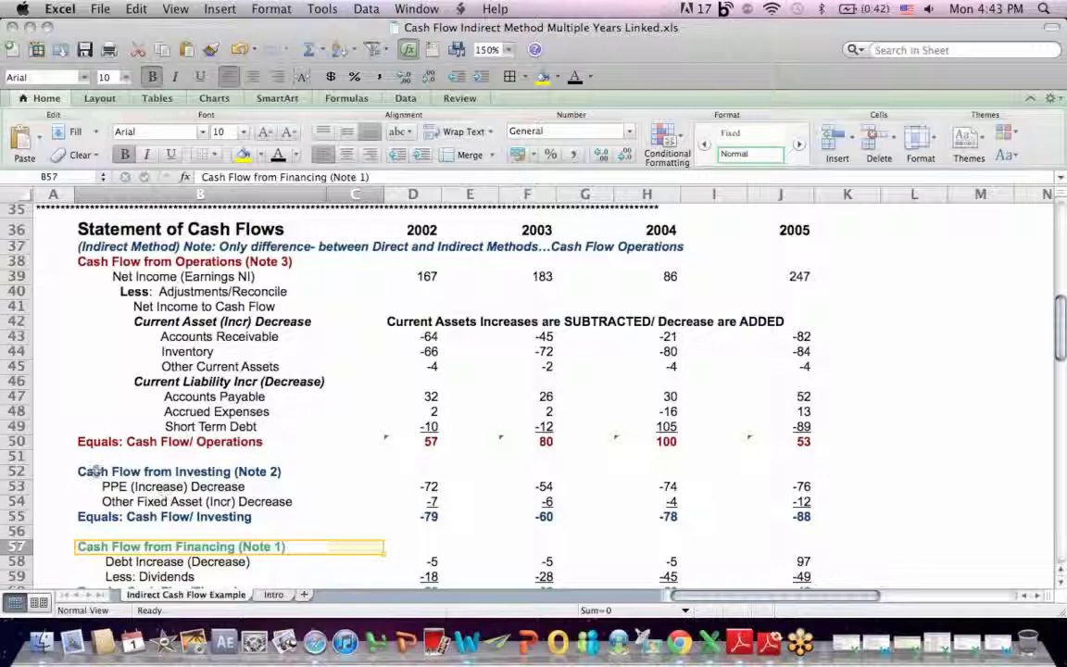
{"action": "left_click_drag", "start_coordinate": [95, 471], "coordinate": [388, 508]}
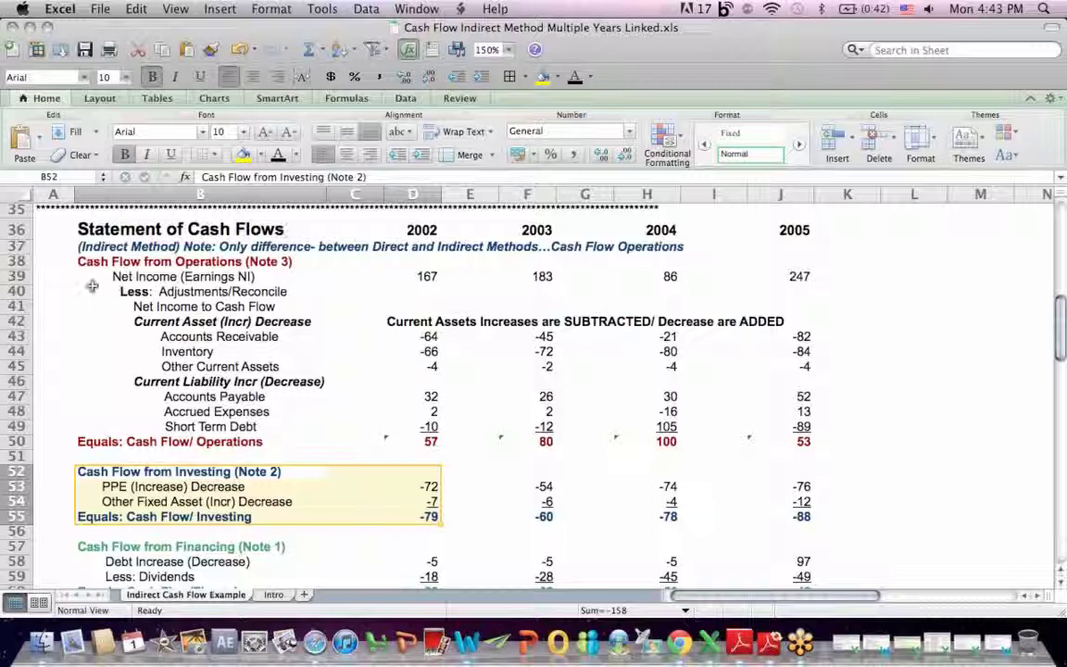
{"action": "left_click_drag", "start_coordinate": [81, 262], "coordinate": [586, 449]}
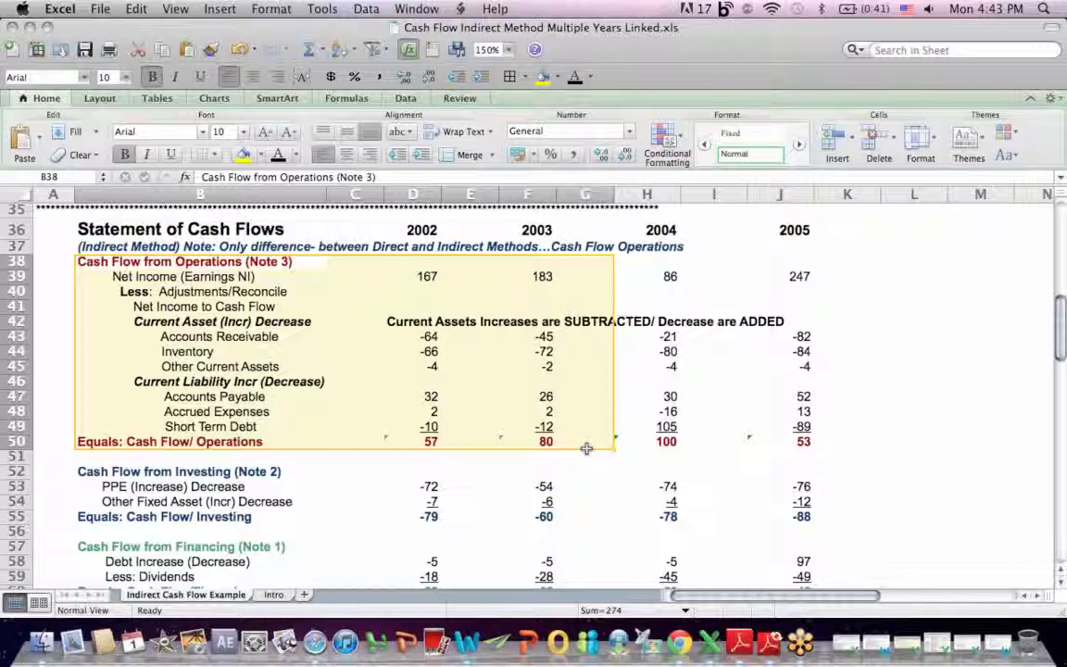
{"action": "left_click", "coordinate": [325, 482]}
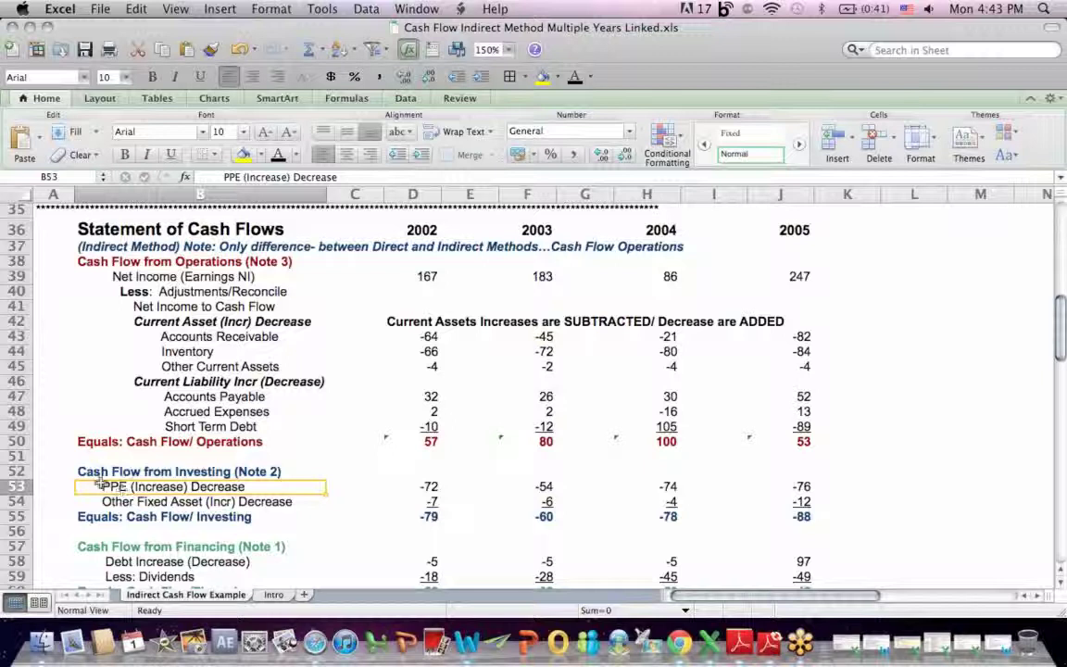
{"action": "left_click_drag", "start_coordinate": [99, 484], "coordinate": [99, 470]}
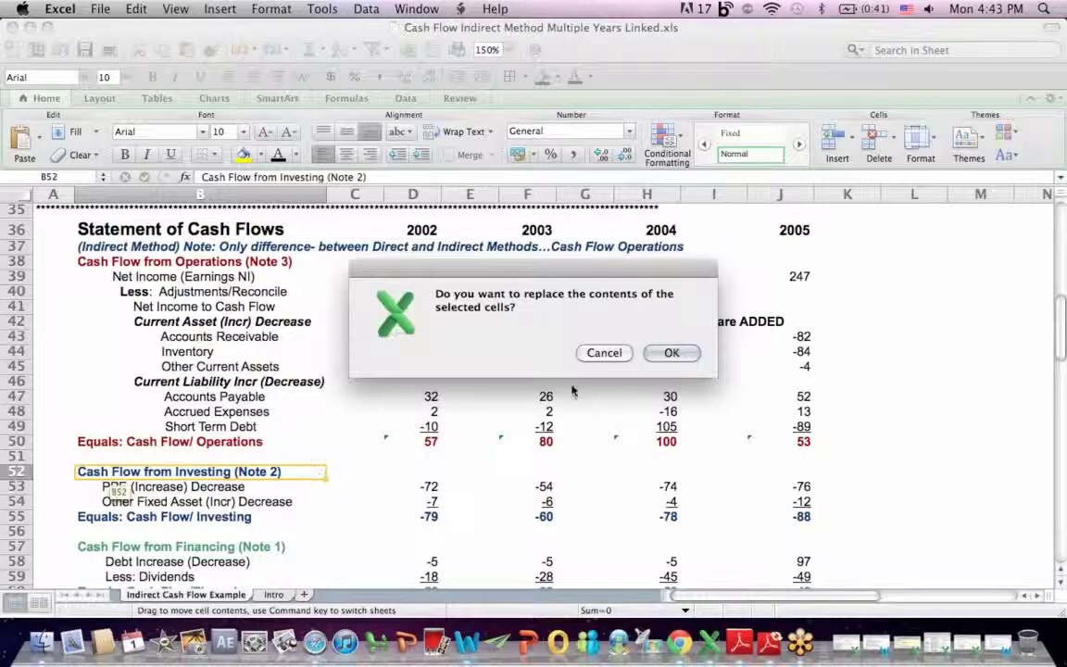
{"action": "left_click", "coordinate": [604, 353]}
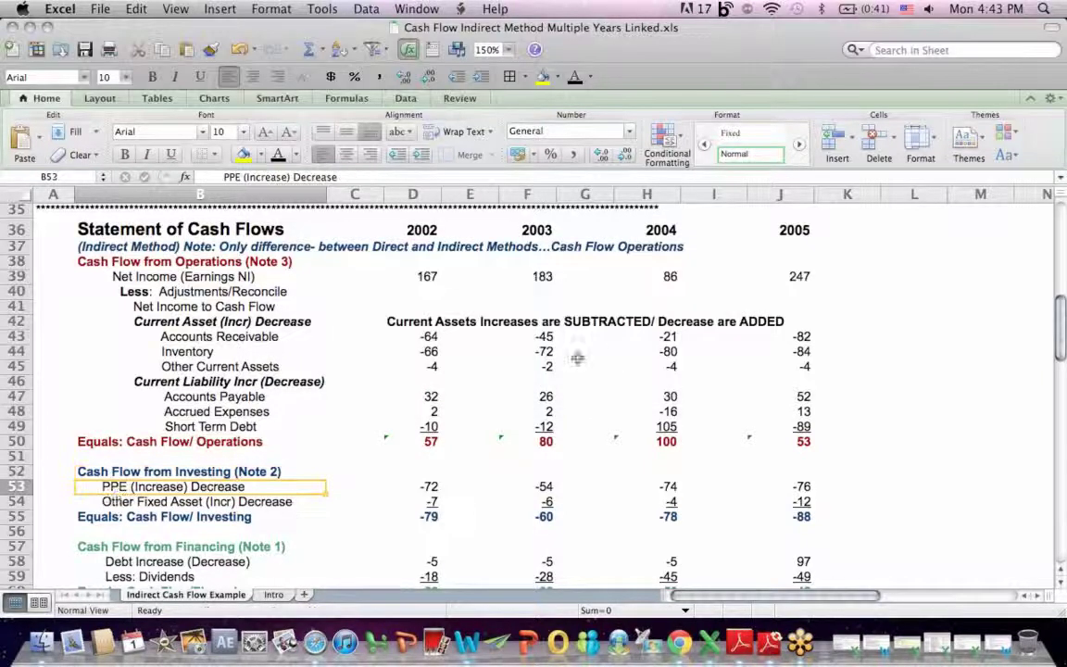
{"action": "left_click", "coordinate": [110, 505]}
{"action": "key", "text": "Down"}
{"action": "key", "text": "Down"}
{"action": "key", "text": "Down"}
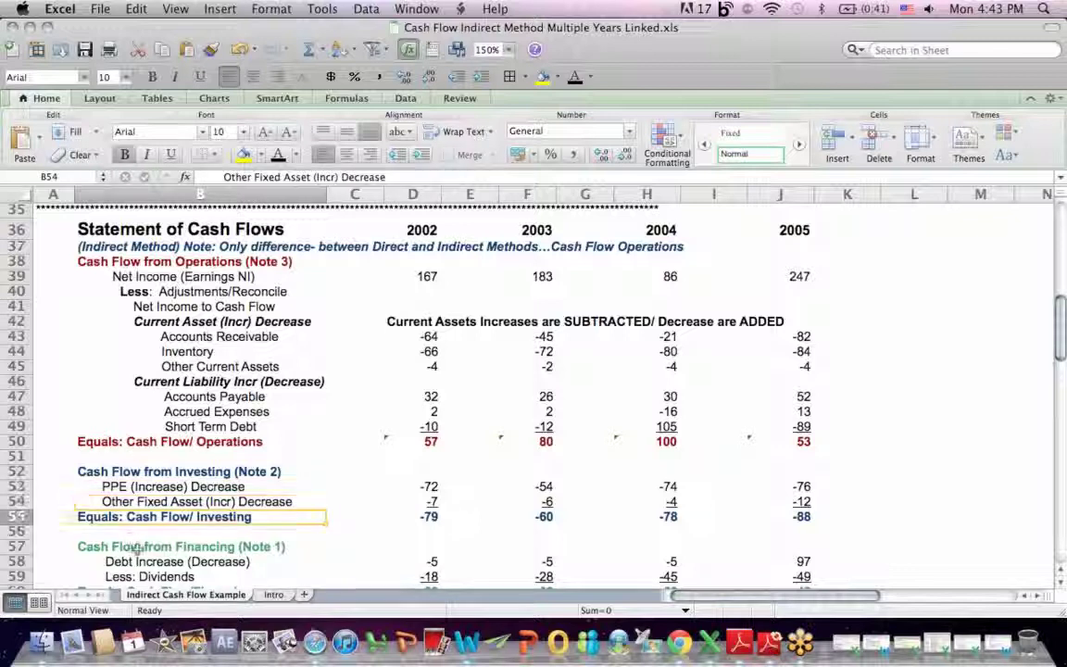
{"action": "key", "text": "Down"}
{"action": "key", "text": "Down"}
{"action": "key", "text": "Down"}
{"action": "key", "text": "Down"}
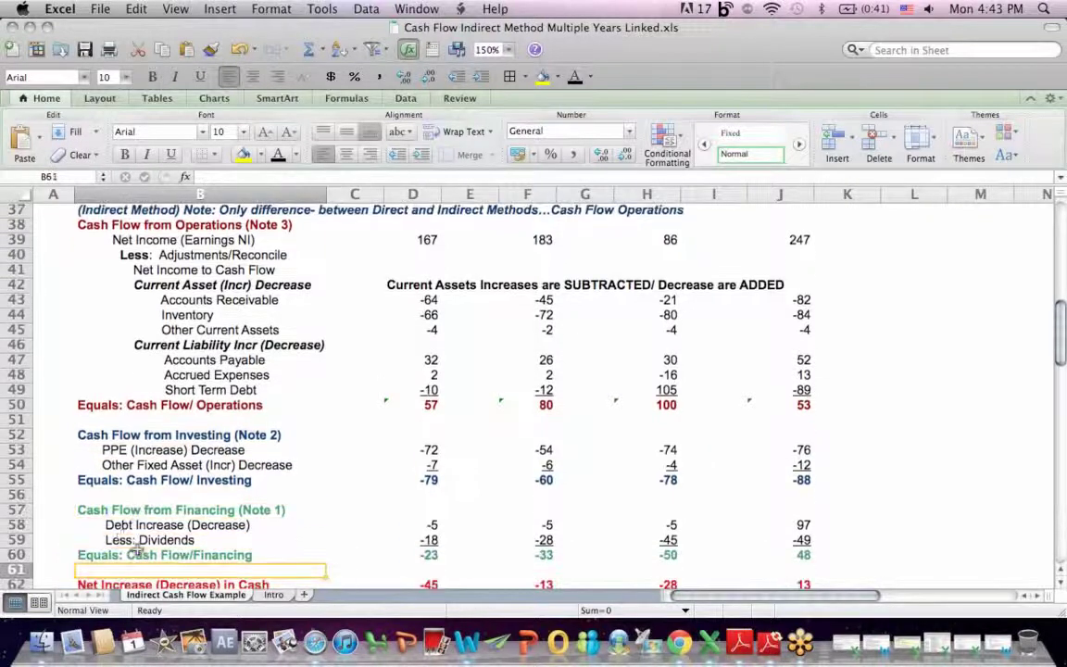
{"action": "left_click", "coordinate": [123, 525]}
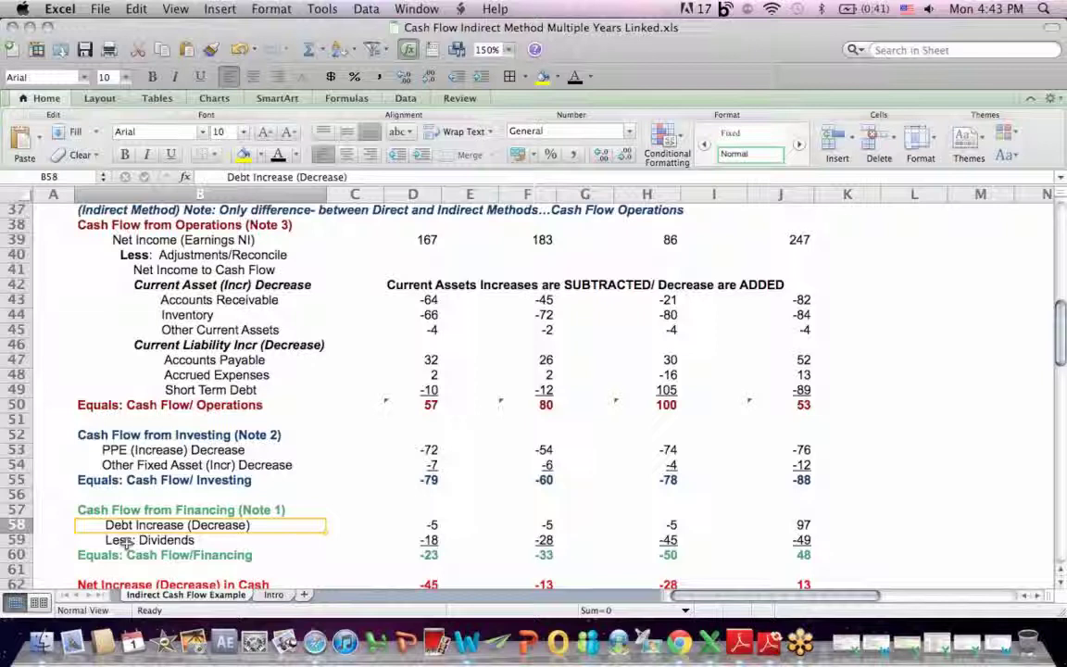
{"action": "left_click", "coordinate": [125, 542]}
{"action": "key", "text": "Up"}
{"action": "key", "text": "Up"}
{"action": "key", "text": "Up"}
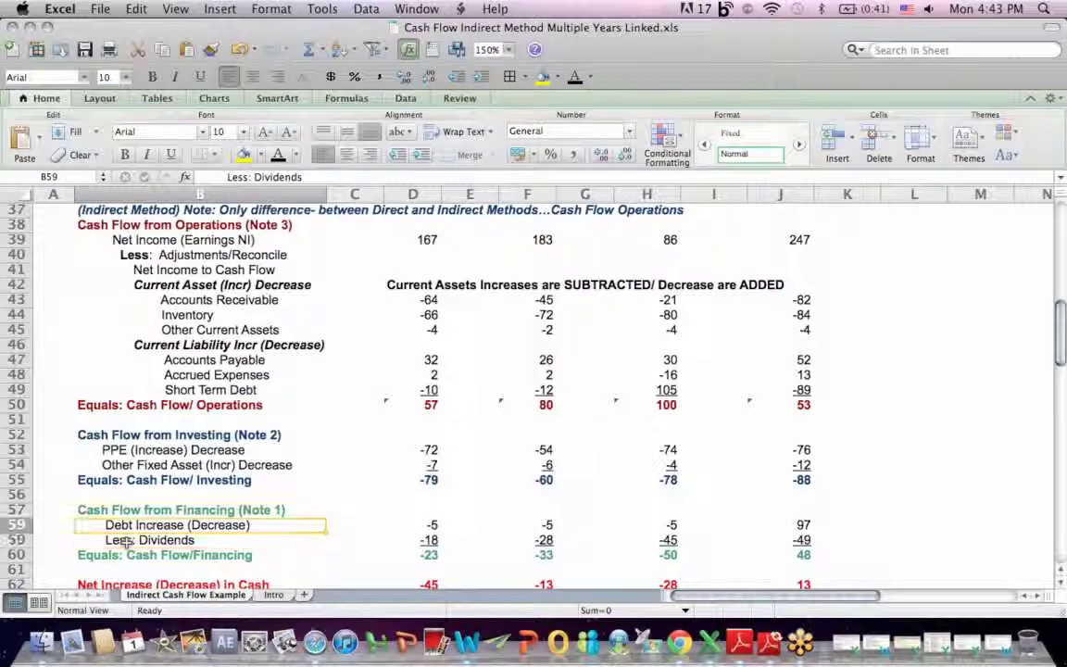
{"action": "key", "text": "Up"}
{"action": "key", "text": "Up"}
{"action": "key", "text": "Up"}
{"action": "key", "text": "Up"}
{"action": "key", "text": "Up"}
{"action": "key", "text": "Up"}
{"action": "key", "text": "Up"}
{"action": "key", "text": "Up"}
{"action": "key", "text": "Up"}
{"action": "key", "text": "Up"}
{"action": "key", "text": "Up"}
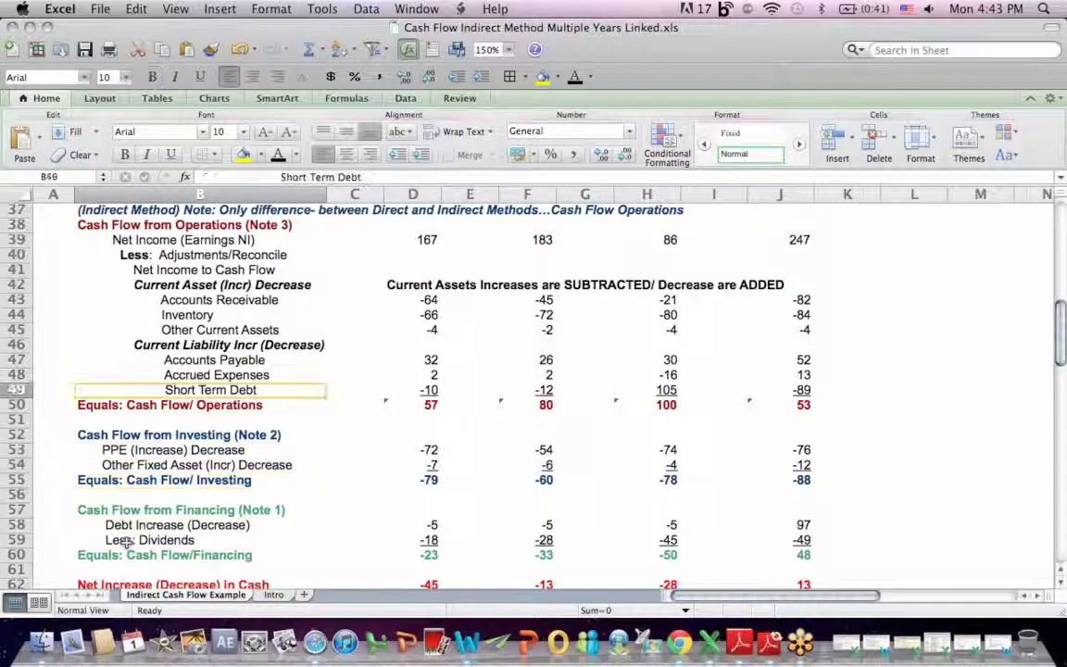
{"action": "key", "text": "Up"}
{"action": "key", "text": "Up"}
{"action": "key", "text": "Up"}
{"action": "key", "text": "Up"}
{"action": "key", "text": "Up"}
{"action": "key", "text": "Up"}
{"action": "key", "text": "Up"}
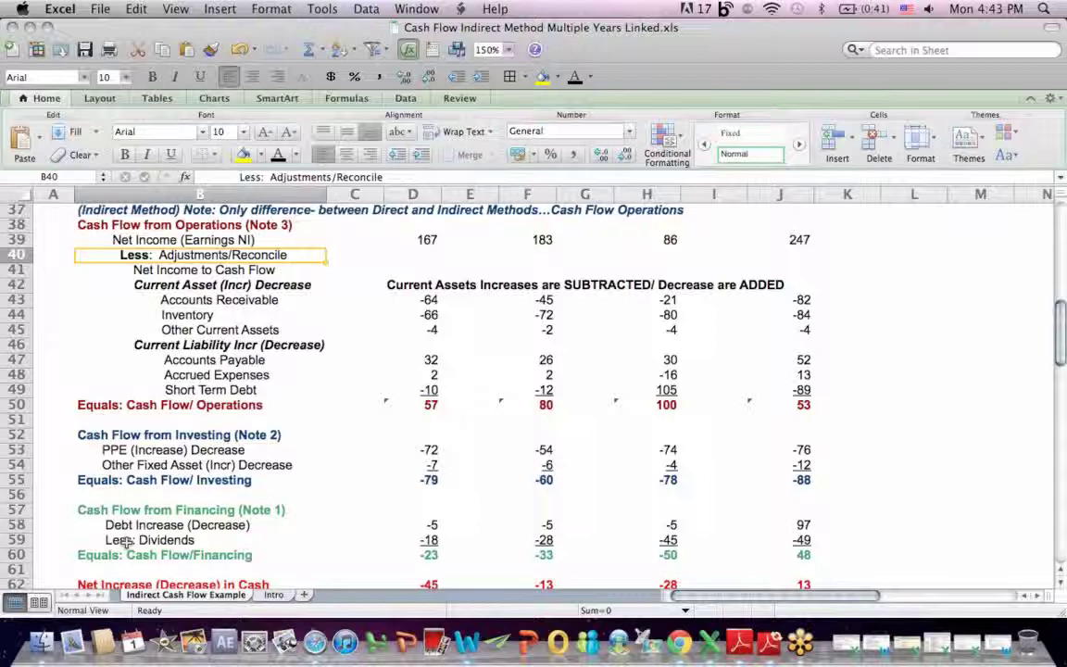
{"action": "key", "text": "Up"}
{"action": "key", "text": "Up"}
{"action": "key", "text": "Up"}
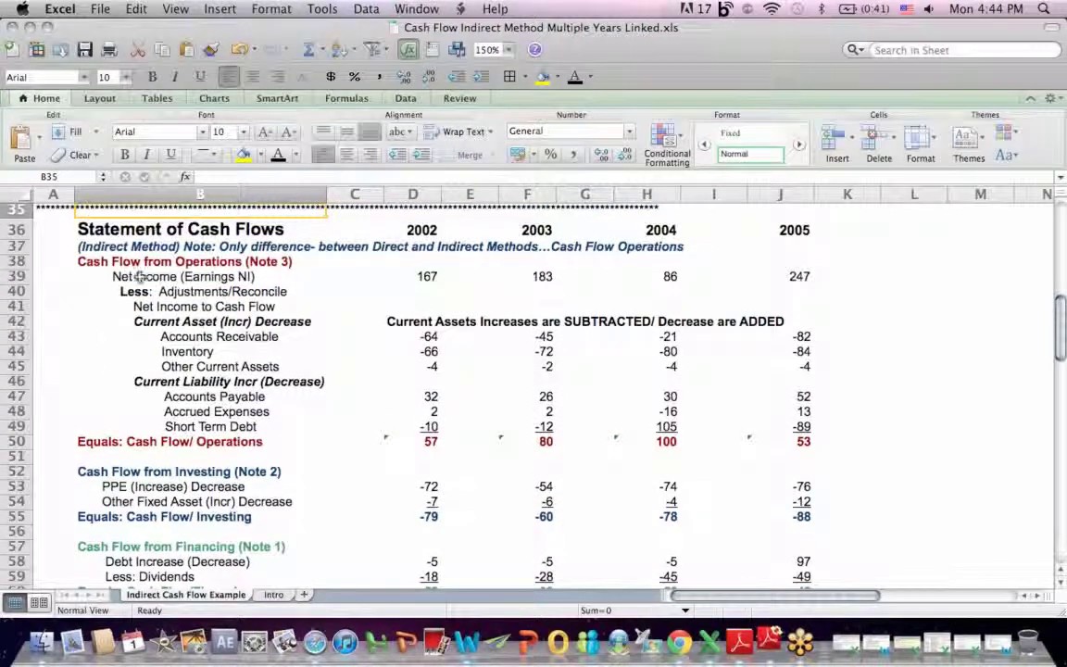
{"action": "left_click", "coordinate": [137, 276]}
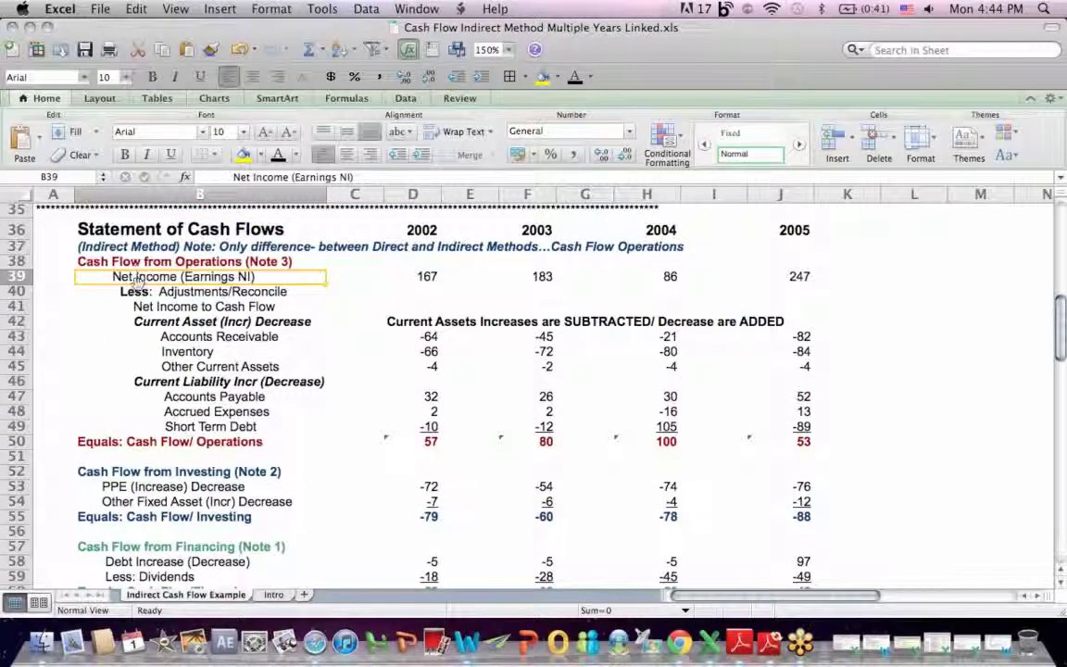
{"action": "left_click", "coordinate": [428, 231]}
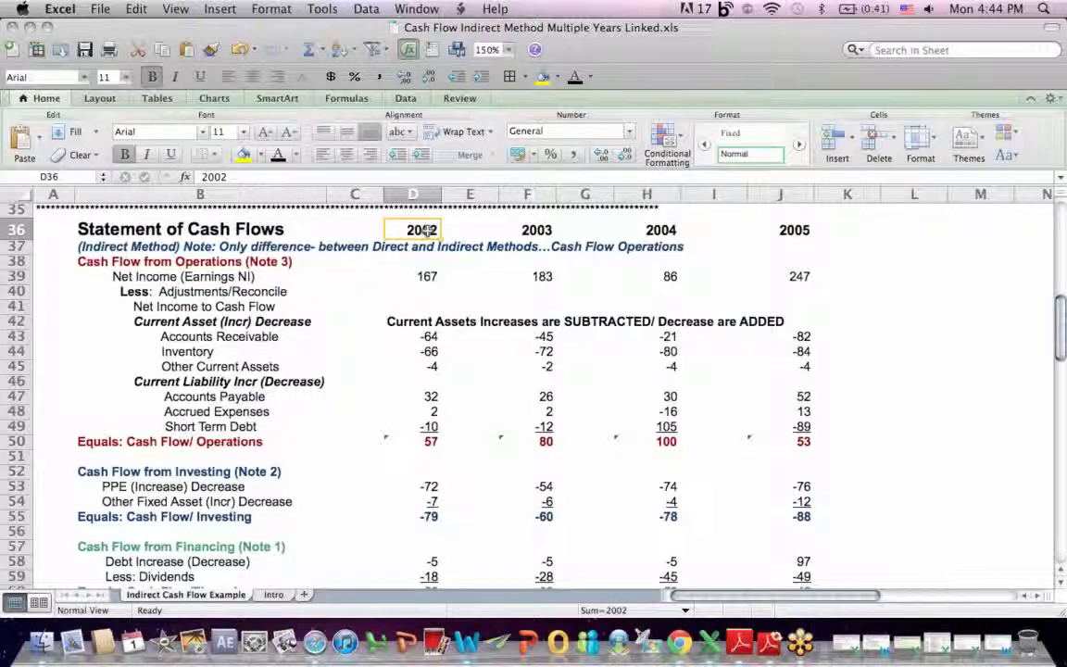
{"action": "left_click", "coordinate": [423, 277]}
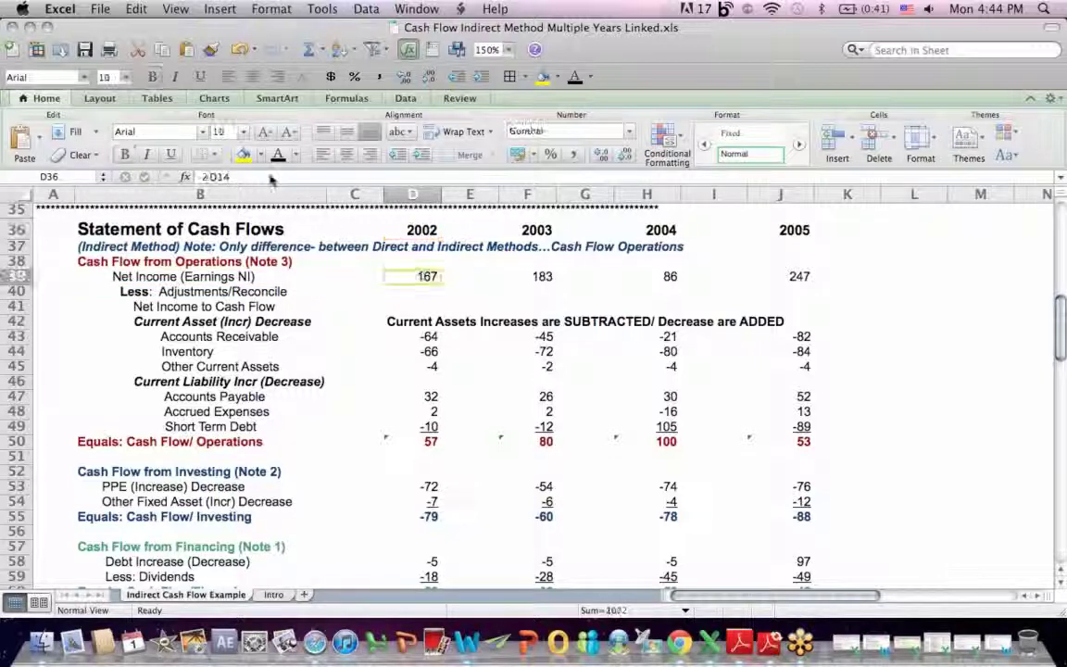
{"action": "left_click", "coordinate": [211, 176]}
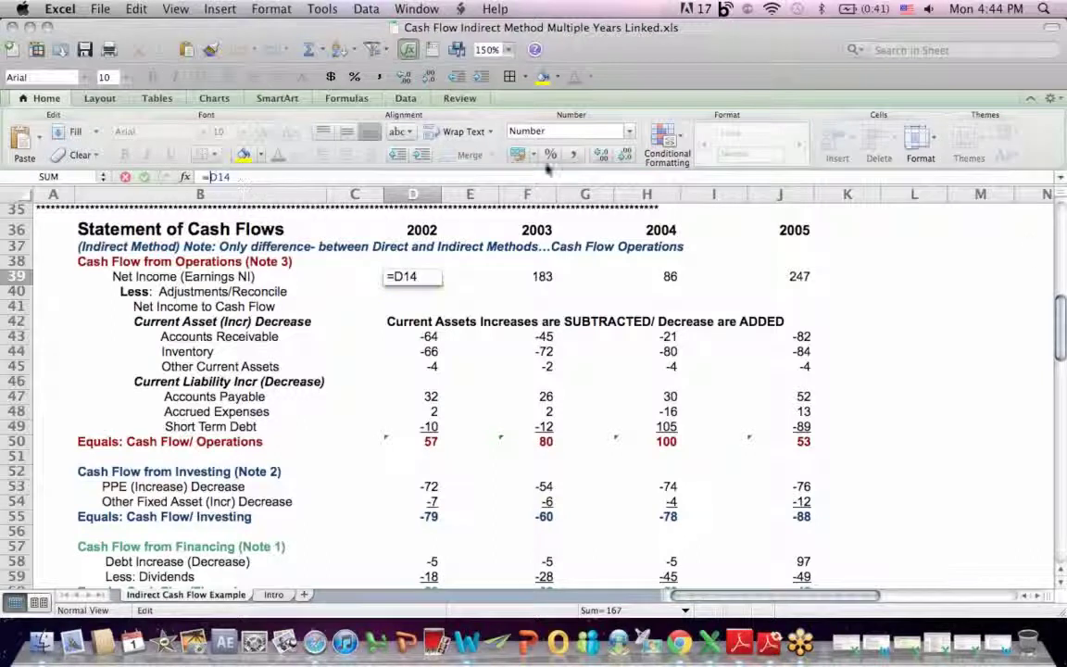
{"action": "left_click_drag", "start_coordinate": [1059, 293], "coordinate": [1058, 229]}
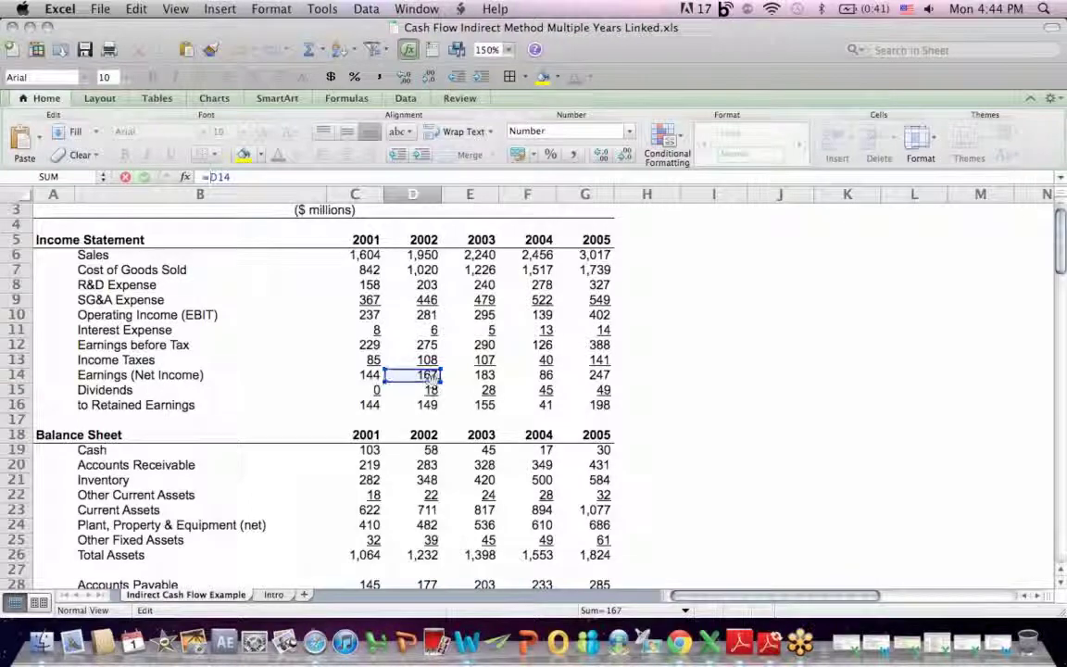
{"action": "left_click_drag", "start_coordinate": [1063, 220], "coordinate": [1062, 299]}
{"action": "key", "text": "Return"}
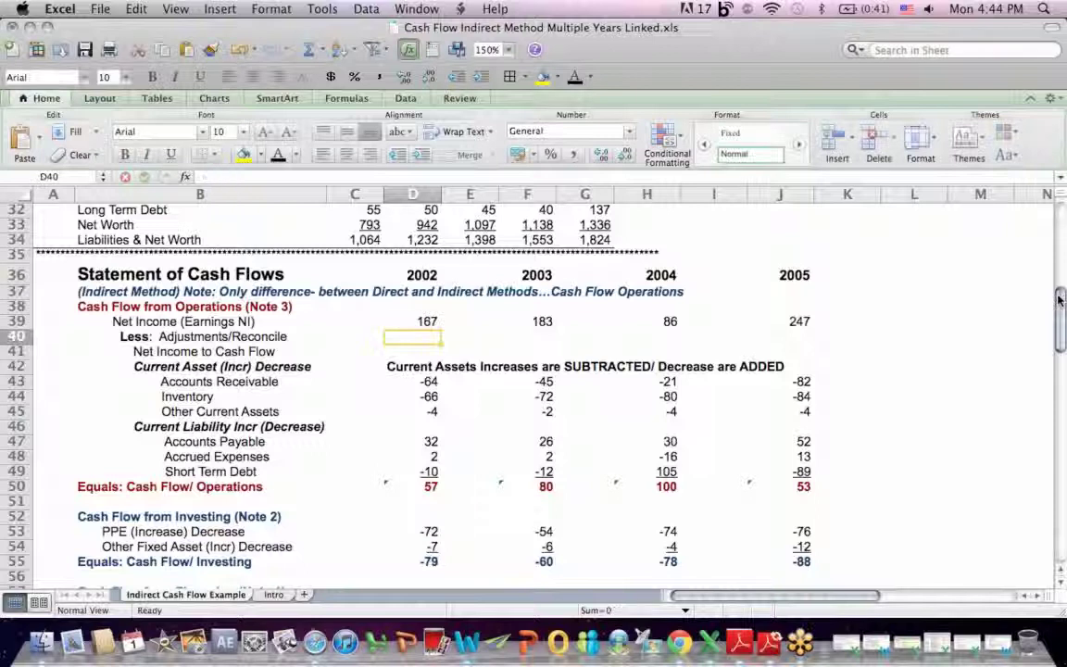
{"action": "left_click", "coordinate": [400, 321]}
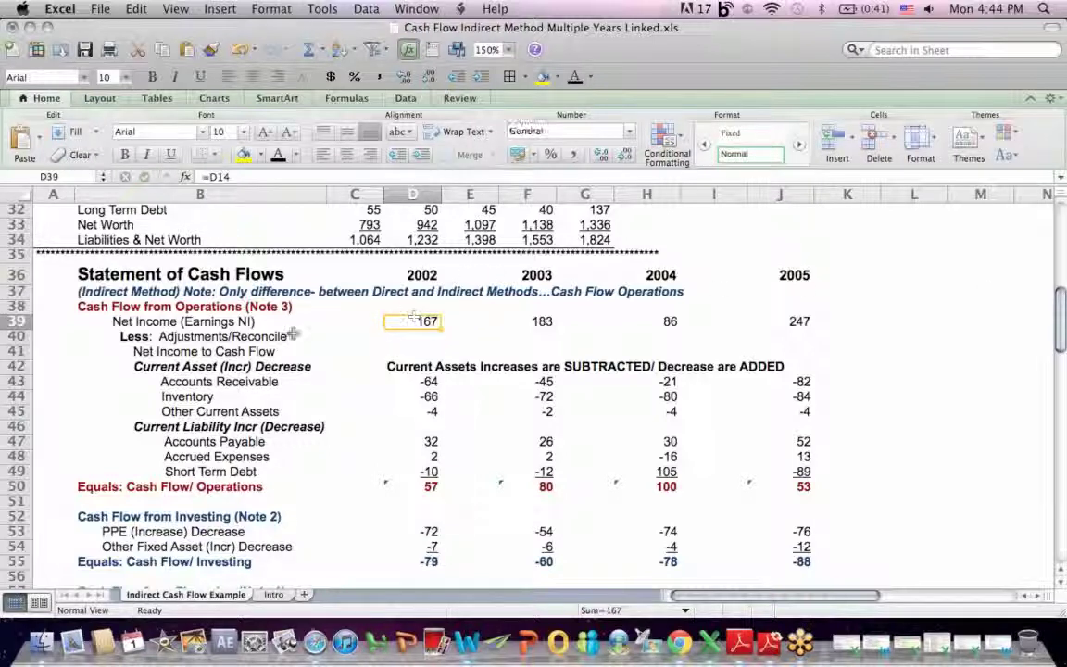
{"action": "left_click_drag", "start_coordinate": [127, 336], "coordinate": [309, 351]}
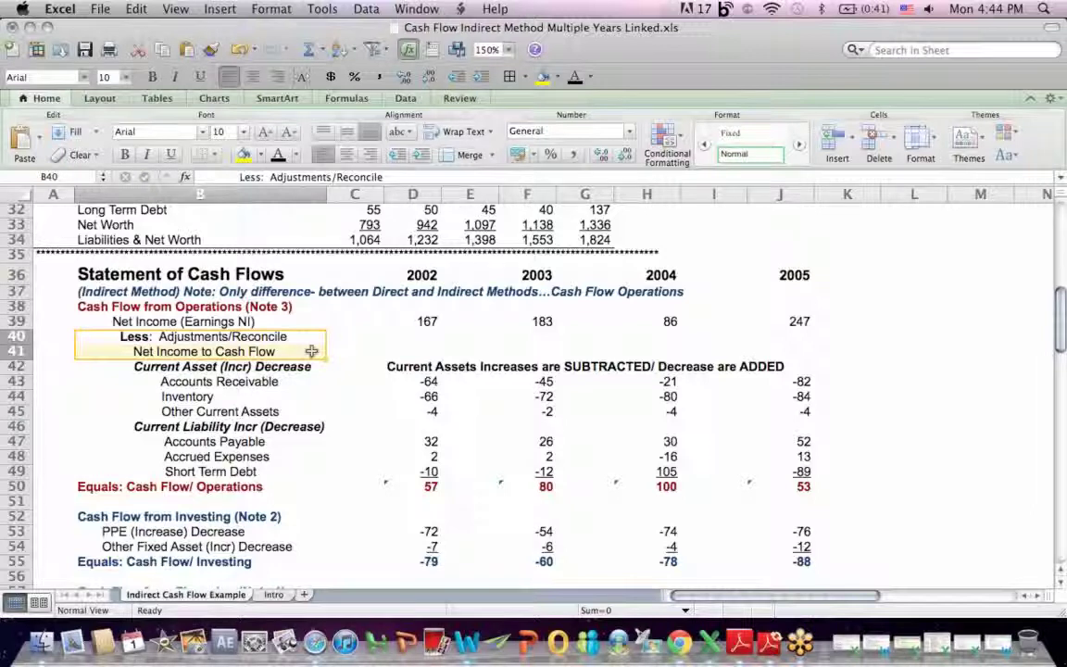
{"action": "left_click", "coordinate": [323, 409]}
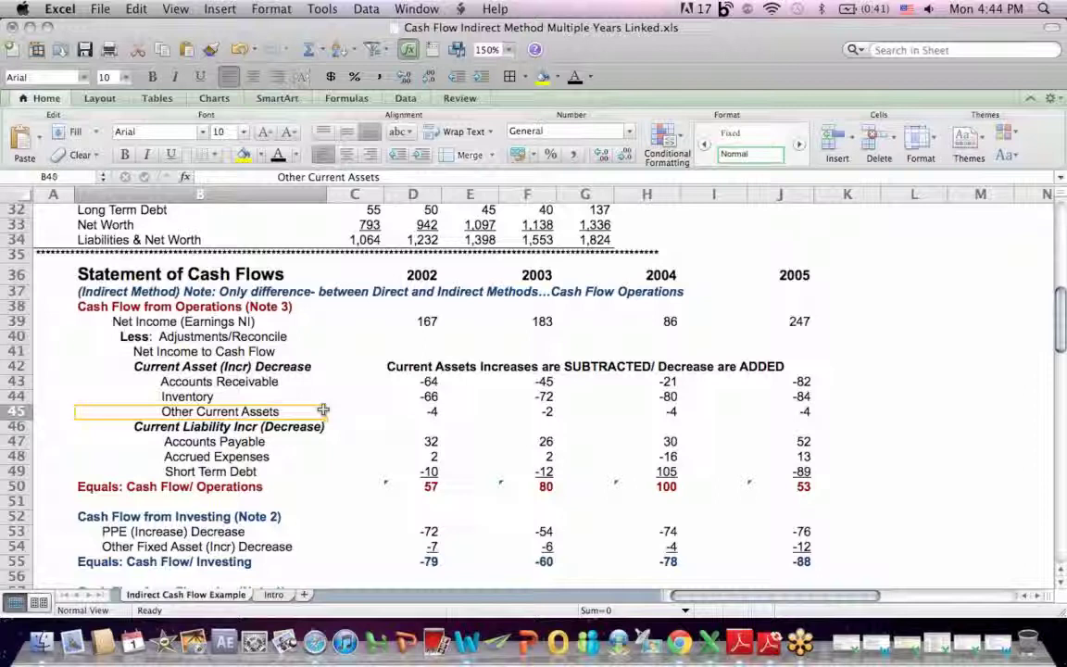
{"action": "left_click_drag", "start_coordinate": [149, 366], "coordinate": [367, 408]}
{"action": "left_click_drag", "start_coordinate": [148, 427], "coordinate": [362, 467]}
{"action": "left_click", "coordinate": [416, 319]}
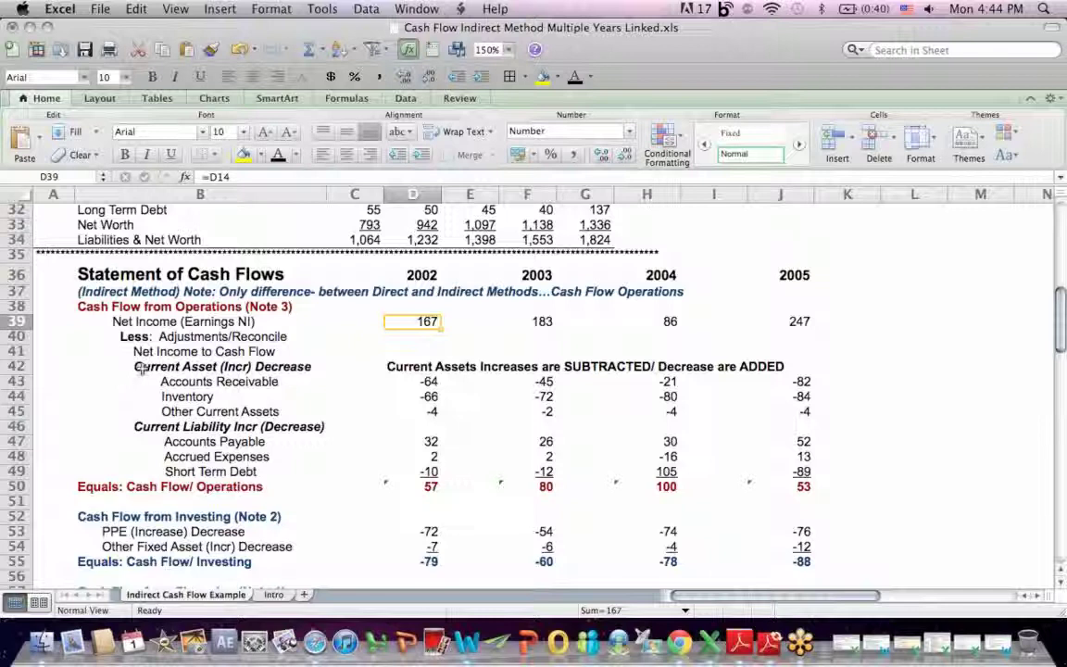
{"action": "left_click_drag", "start_coordinate": [141, 369], "coordinate": [300, 380]}
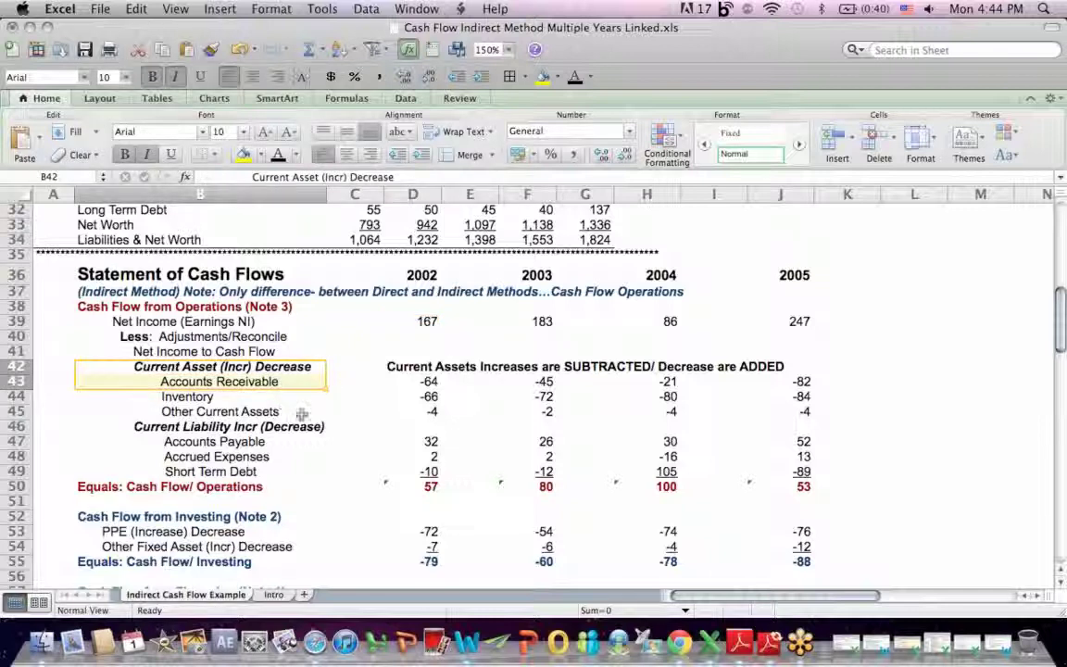
{"action": "left_click", "coordinate": [302, 415]}
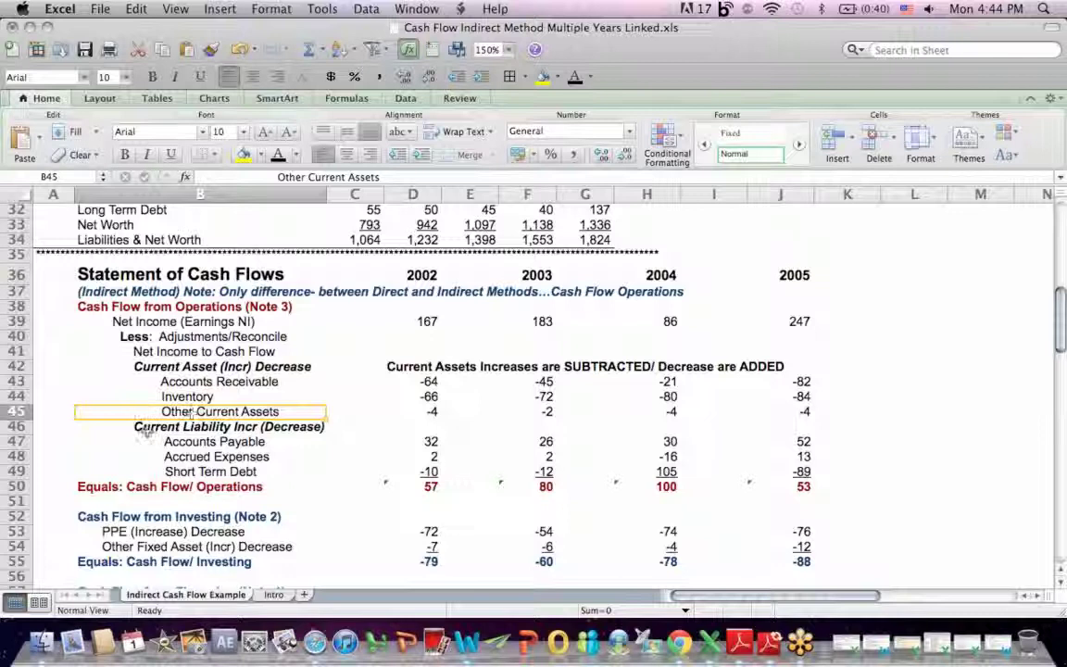
{"action": "left_click", "coordinate": [294, 427]}
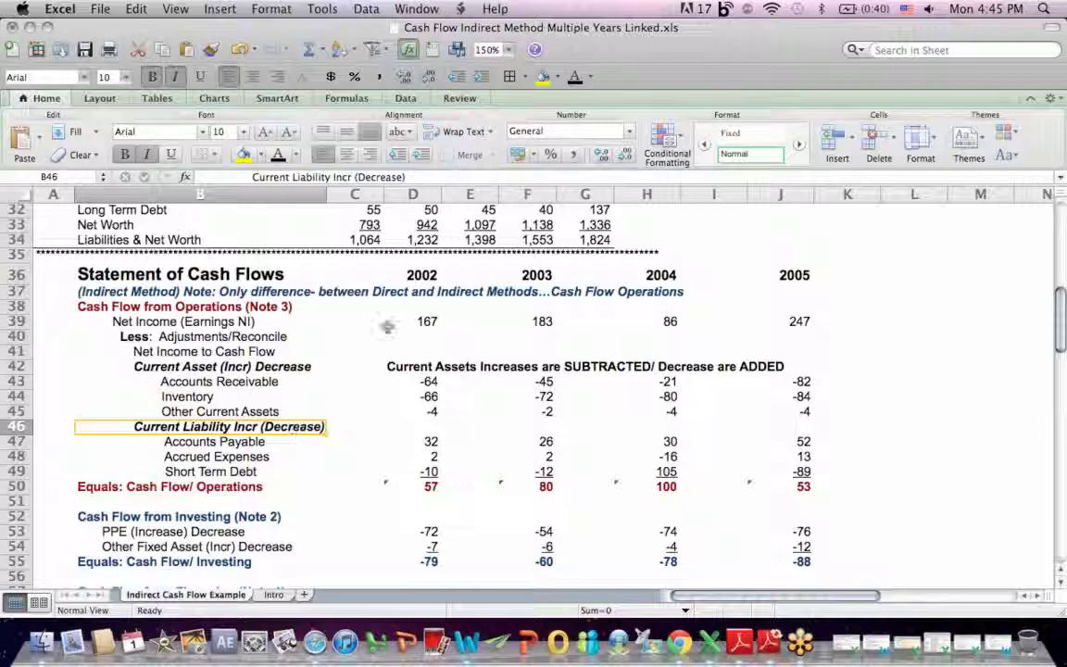
{"action": "left_click", "coordinate": [155, 367]}
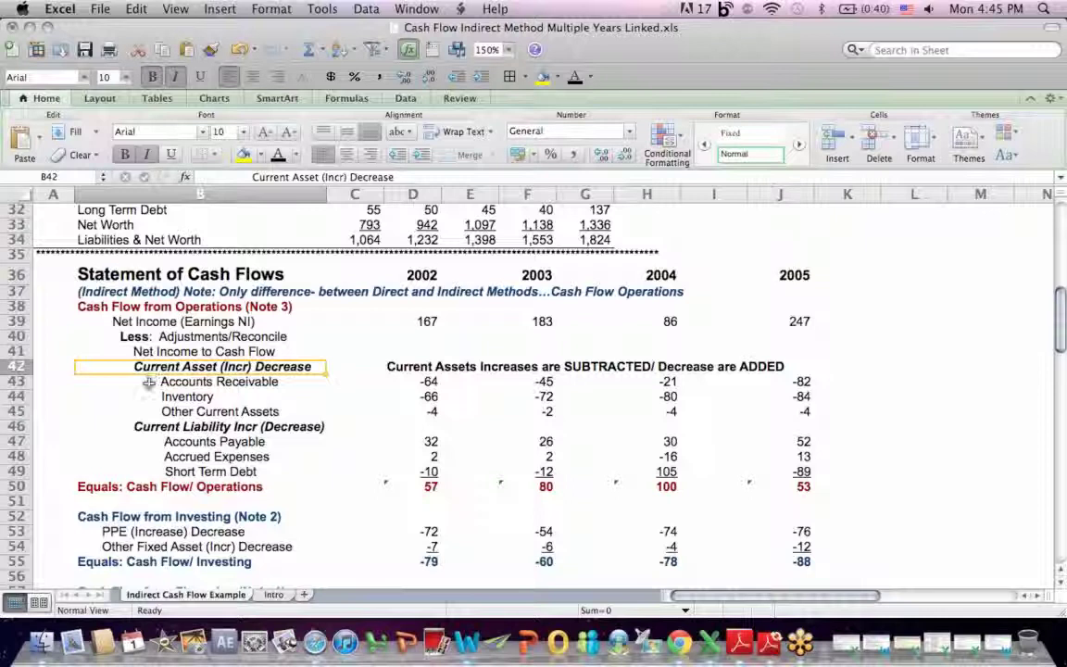
{"action": "left_click", "coordinate": [150, 382]}
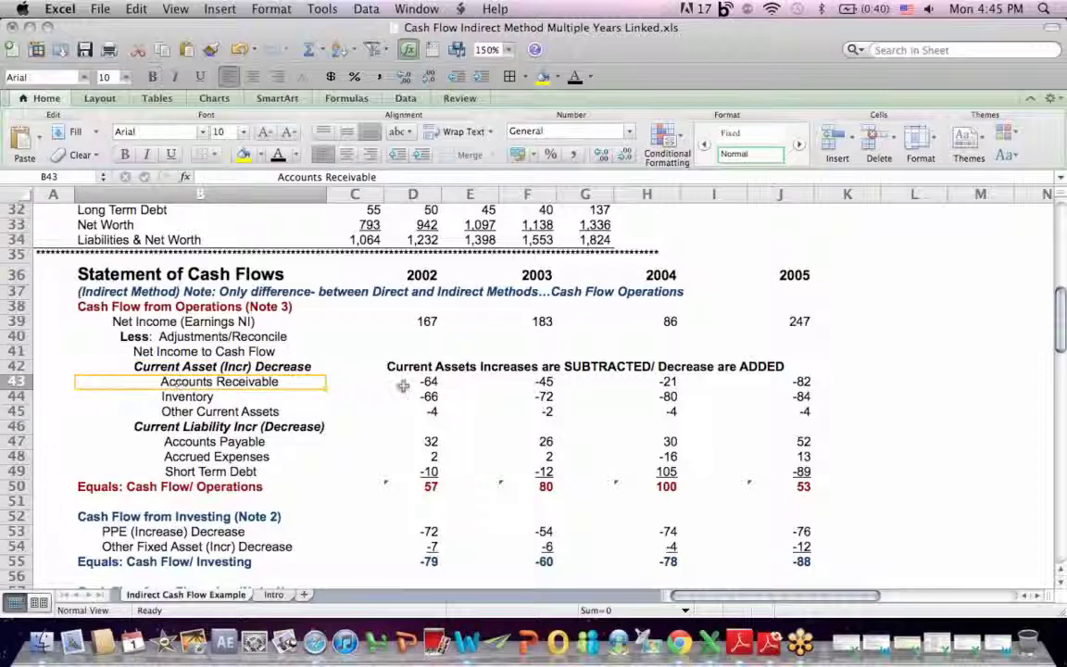
Step: Set the 2002 Accounts Receivable adjustment to =-(D20-C20)
{"action": "left_click", "coordinate": [403, 387]}
{"action": "left_click", "coordinate": [240, 176]}
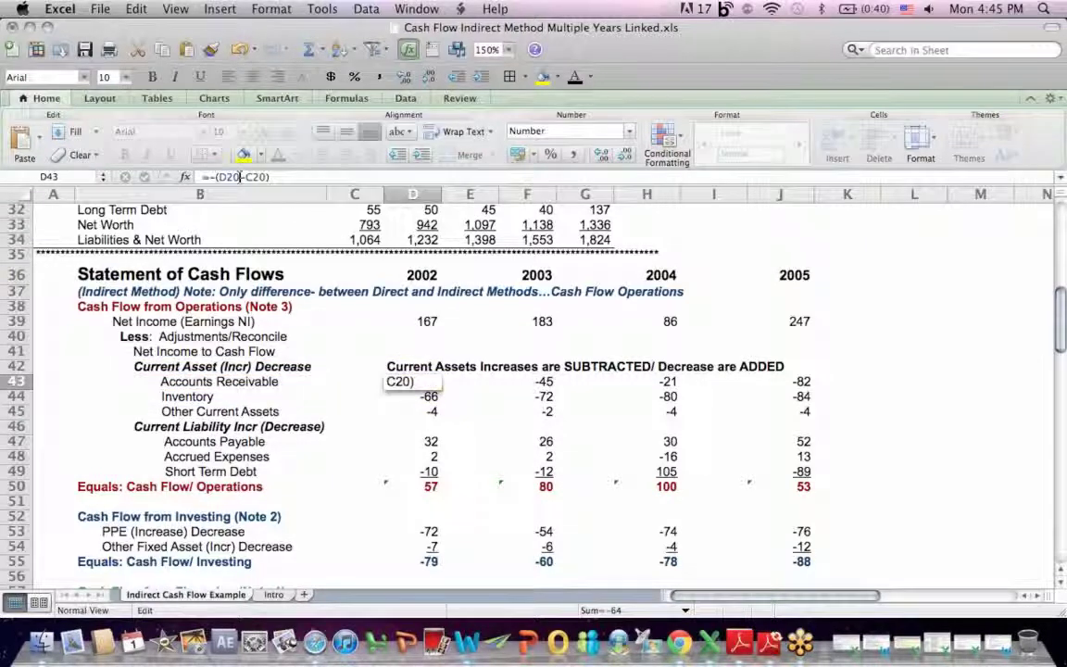
{"action": "left_click_drag", "start_coordinate": [1061, 320], "coordinate": [1059, 271]}
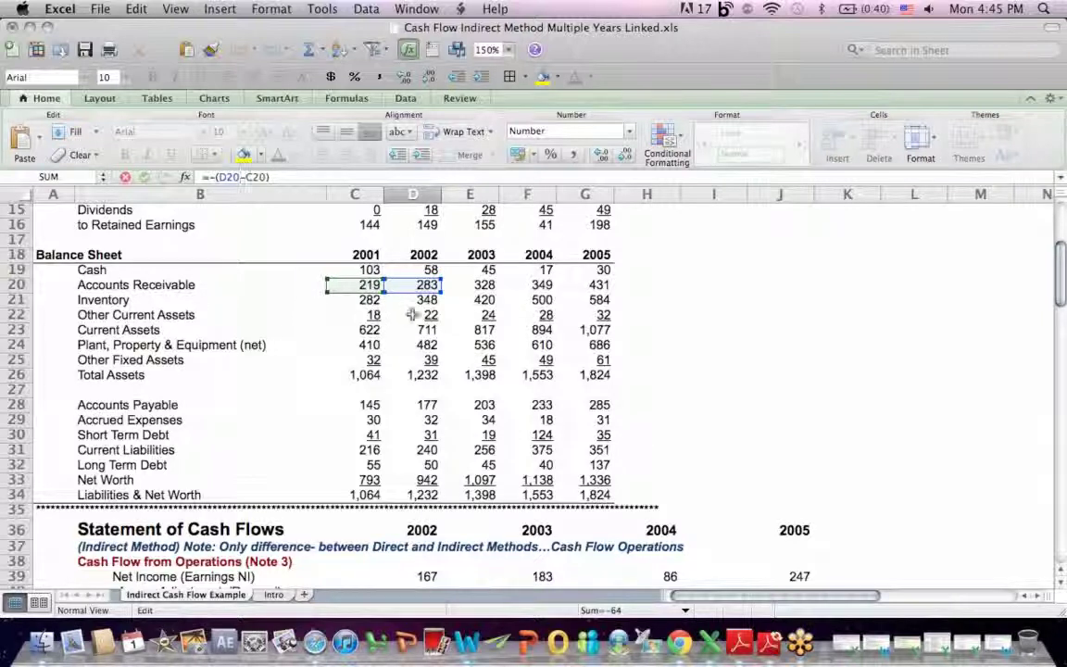
{"action": "key", "text": "Return"}
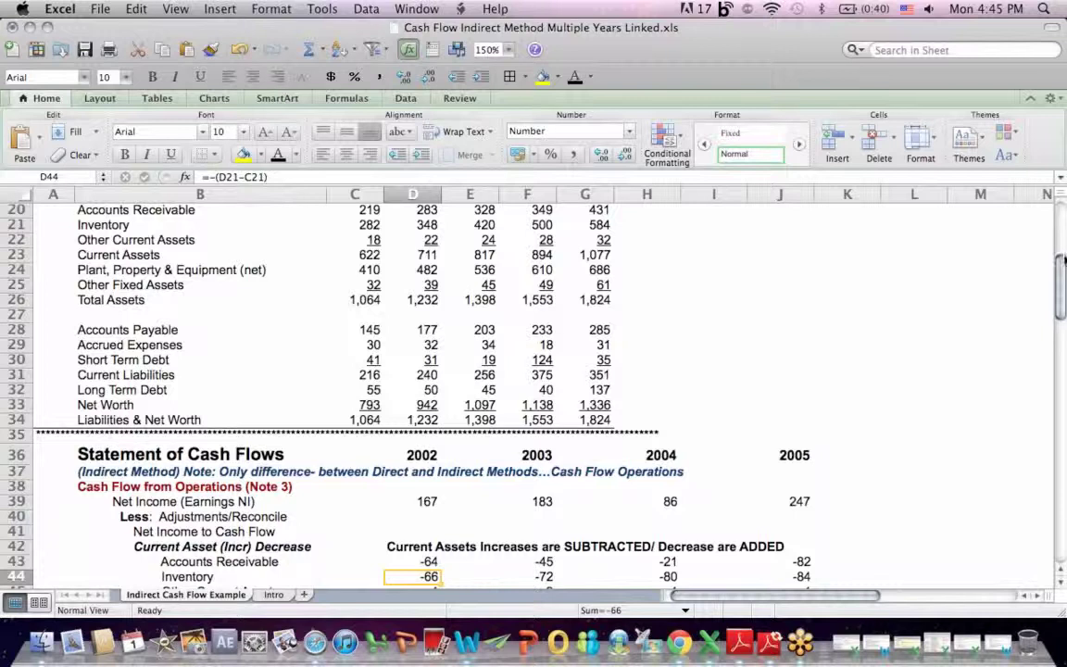
Step: Set the 2002 Inventory adjustment to =-(D21-C21)
{"action": "scroll", "coordinate": [648, 324], "scroll_direction": "down", "scroll_amount": 4}
{"action": "left_click", "coordinate": [431, 441]}
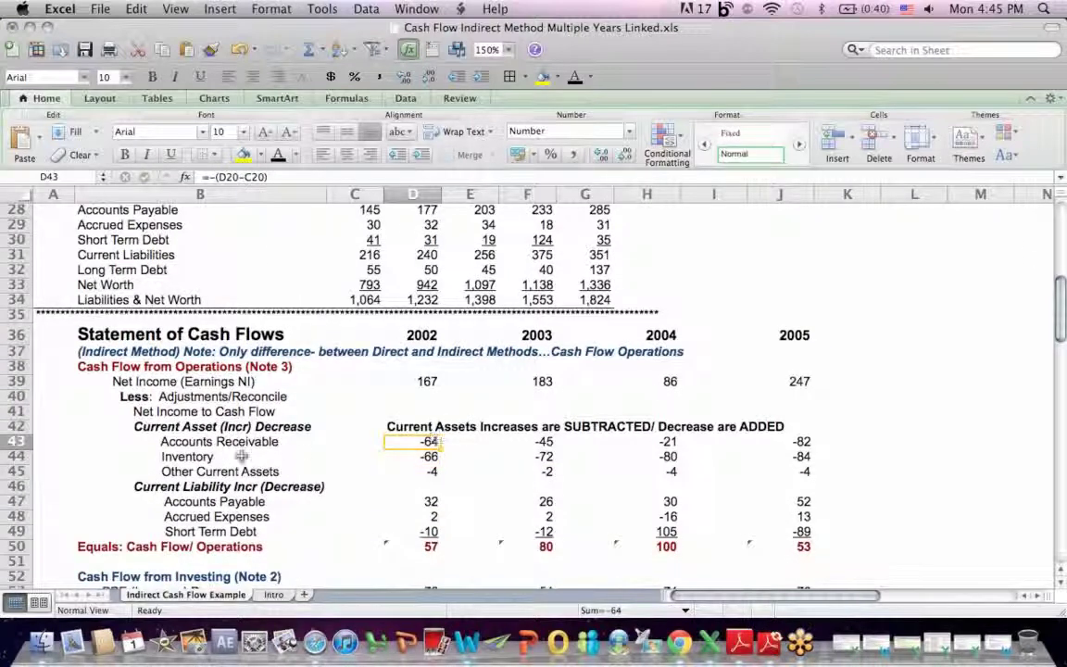
{"action": "left_click", "coordinate": [185, 470]}
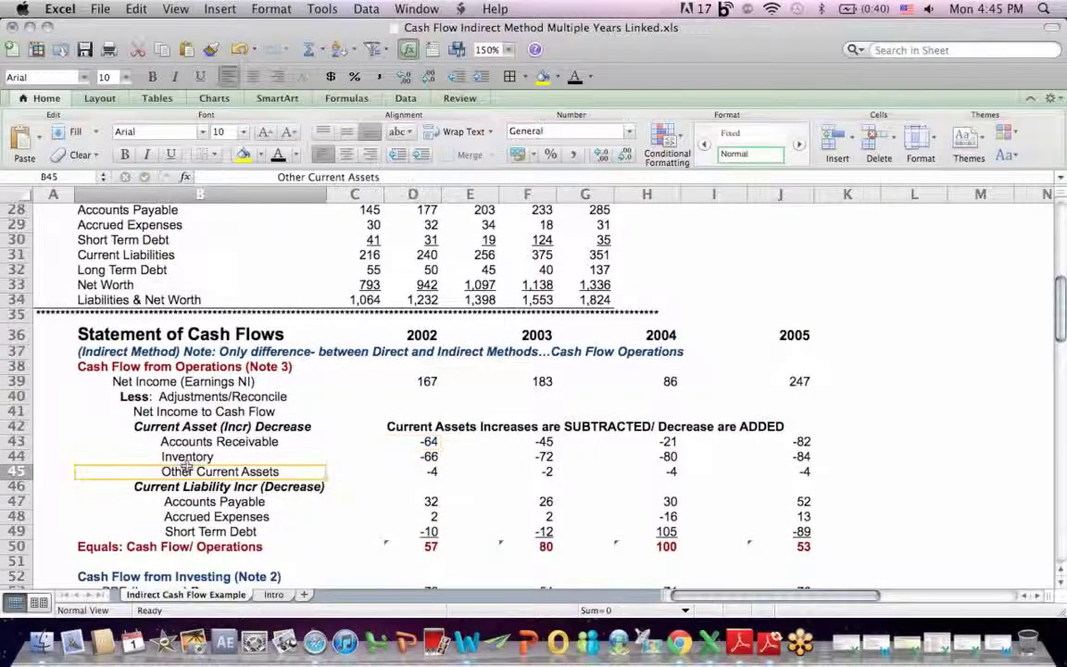
{"action": "left_click", "coordinate": [398, 459]}
{"action": "left_click", "coordinate": [283, 176]}
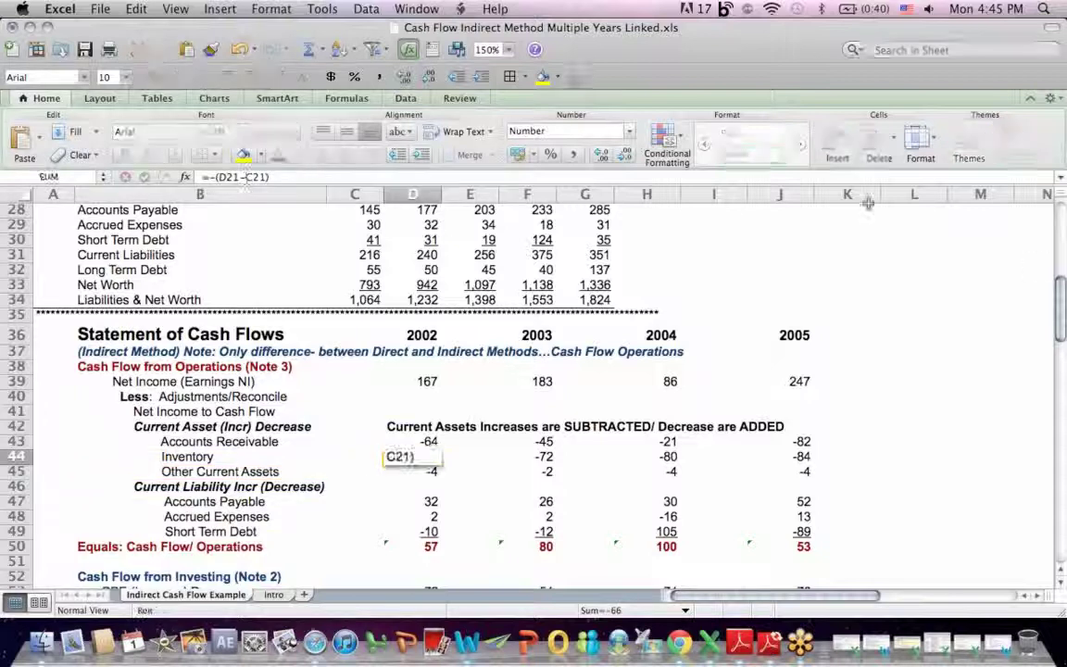
{"action": "left_click_drag", "start_coordinate": [1063, 301], "coordinate": [1064, 234]}
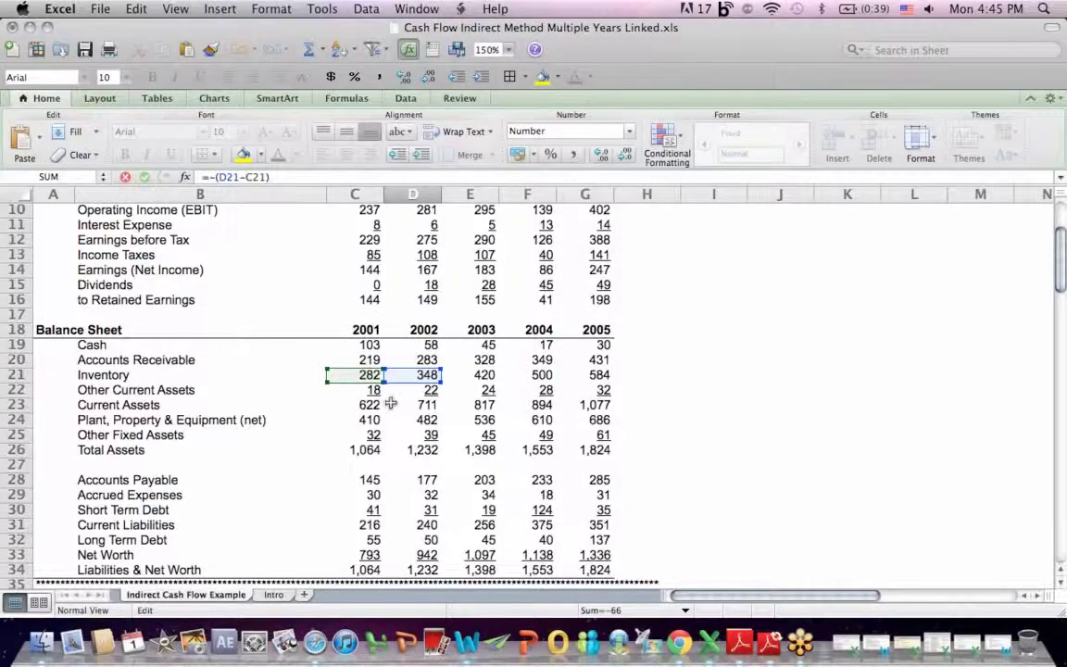
{"action": "key", "text": "Return"}
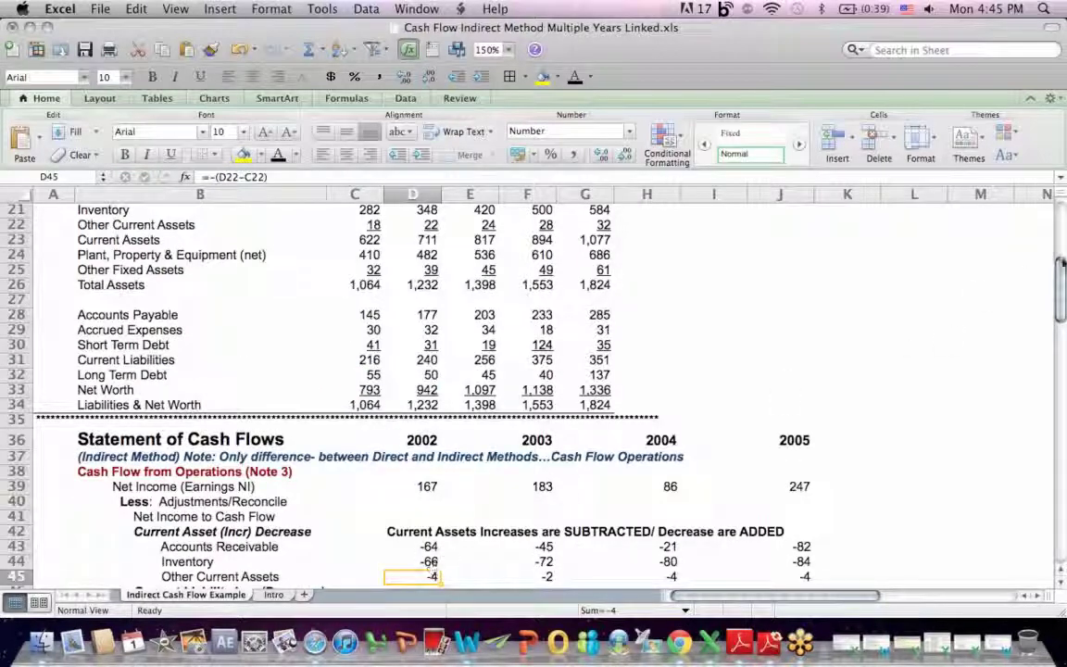
Step: Review the three 2002 current asset adjustments in D43:D45
{"action": "left_click_drag", "start_coordinate": [1063, 264], "coordinate": [990, 294]}
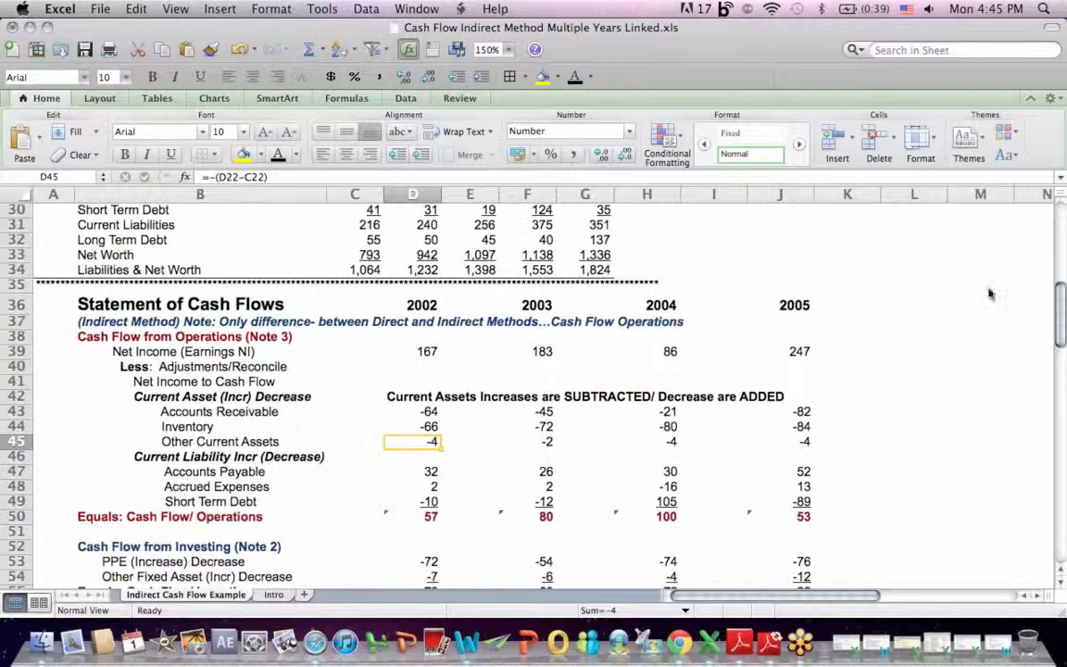
{"action": "left_click", "coordinate": [171, 394]}
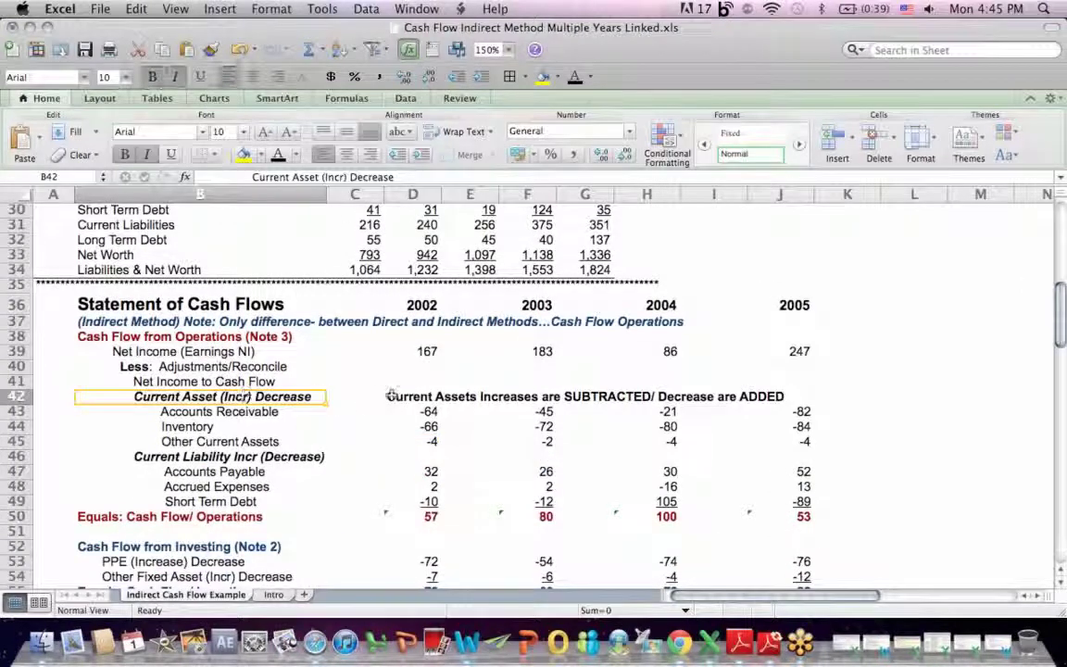
{"action": "left_click_drag", "start_coordinate": [417, 409], "coordinate": [424, 444]}
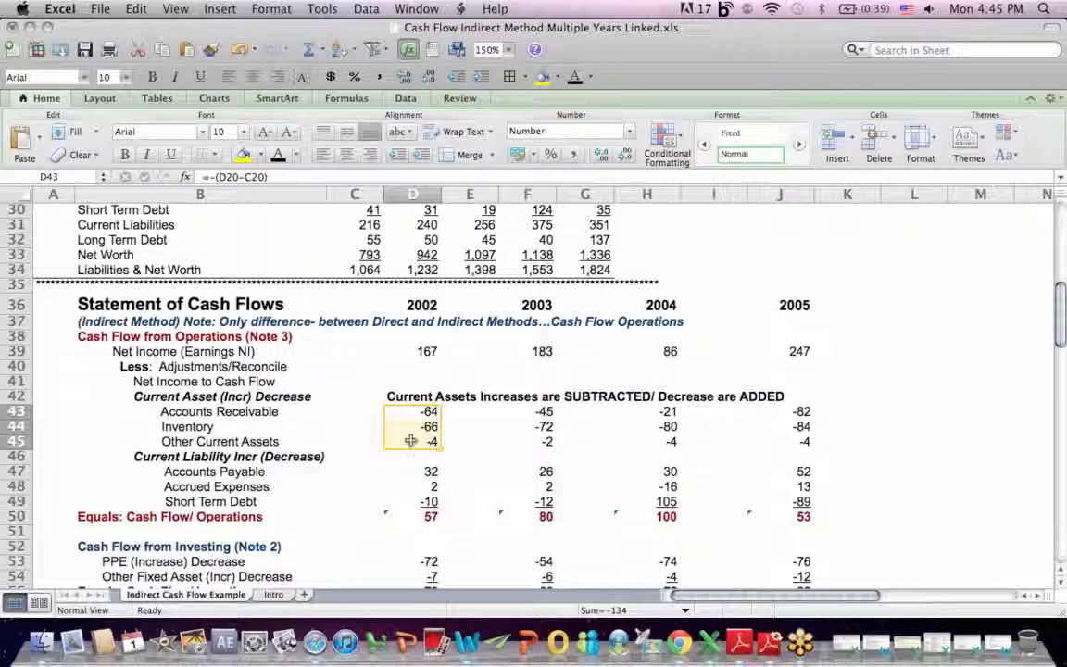
{"action": "left_click", "coordinate": [349, 394]}
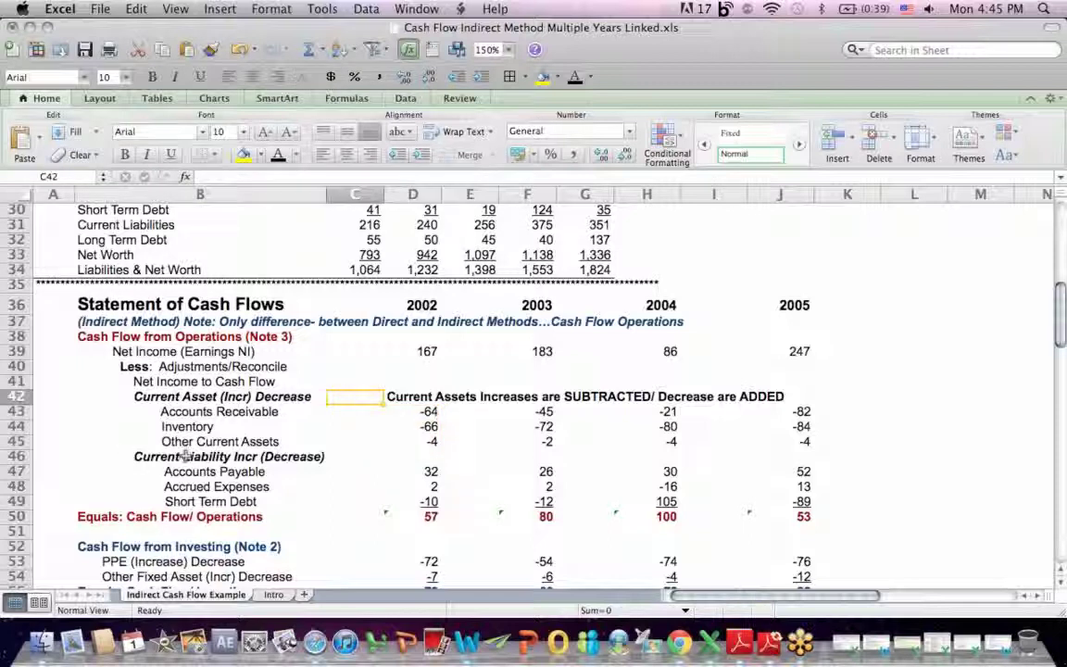
Step: Link the 2002 Accounts Payable adjustment to =D28-C28, giving 32
{"action": "left_click", "coordinate": [417, 473]}
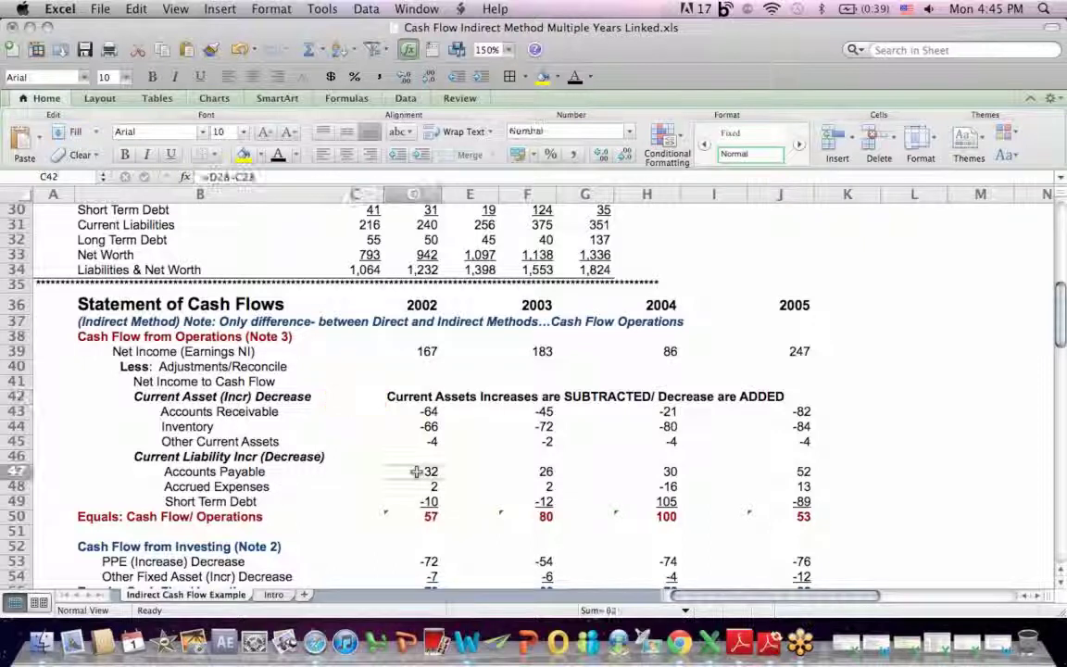
{"action": "left_click", "coordinate": [234, 176]}
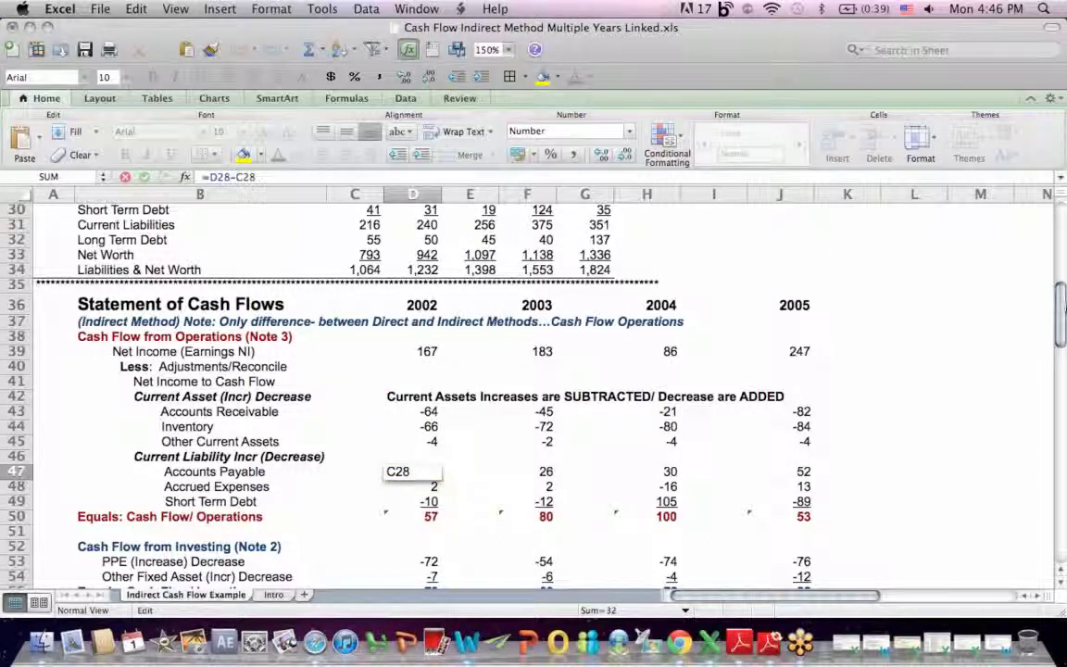
{"action": "scroll", "coordinate": [957, 278], "scroll_direction": "up", "scroll_amount": 5}
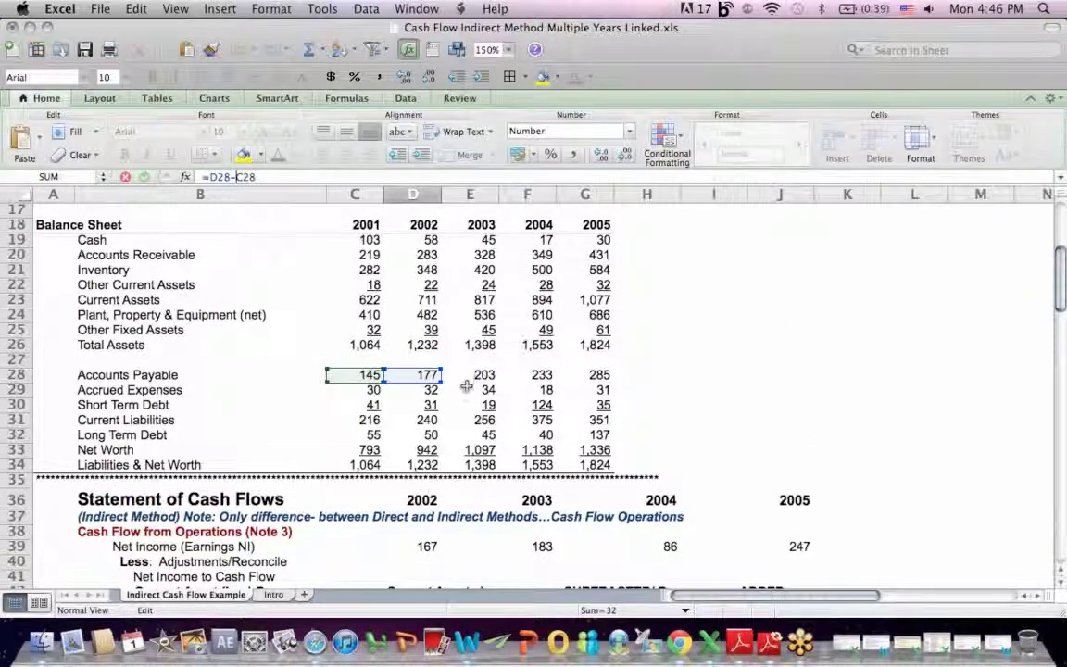
{"action": "key", "text": "Return"}
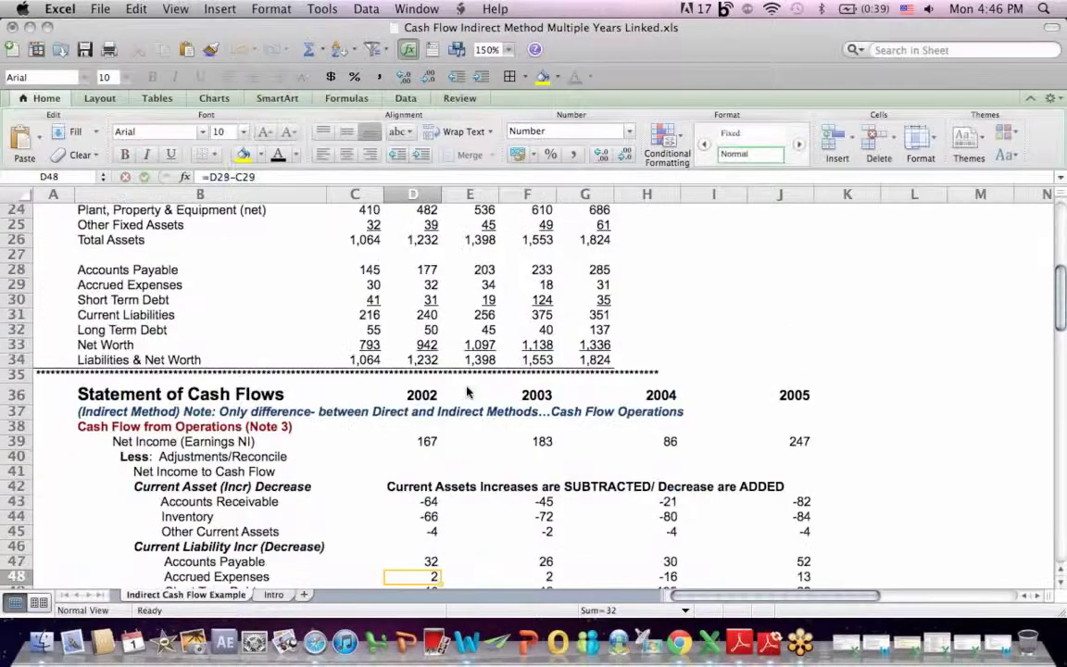
{"action": "left_click", "coordinate": [431, 558]}
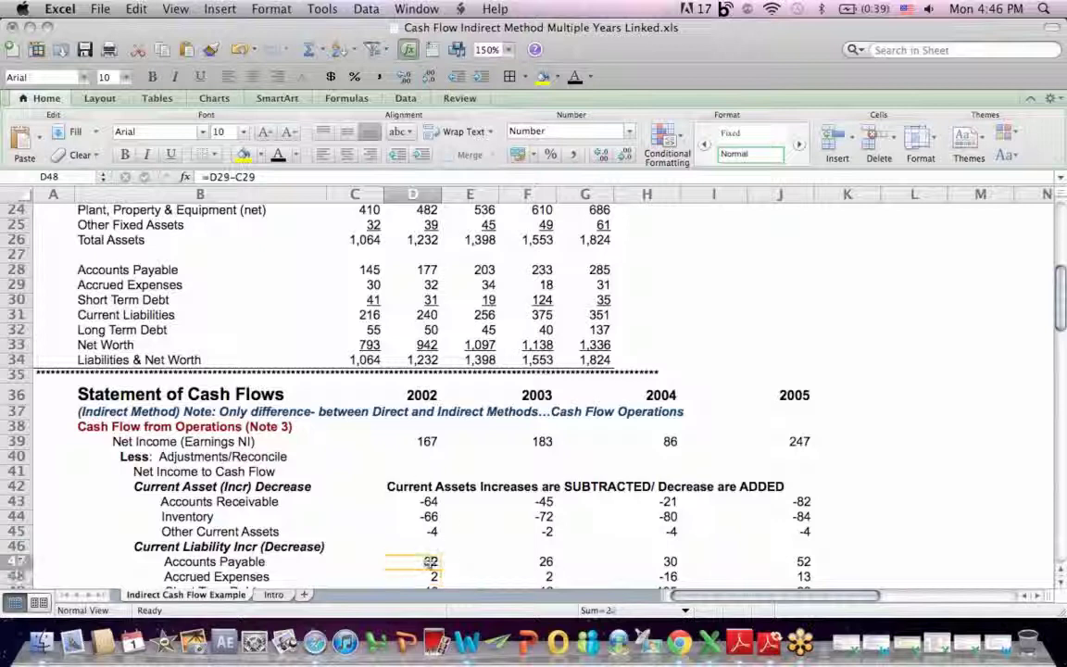
{"action": "left_click_drag", "start_coordinate": [1062, 274], "coordinate": [1063, 295]}
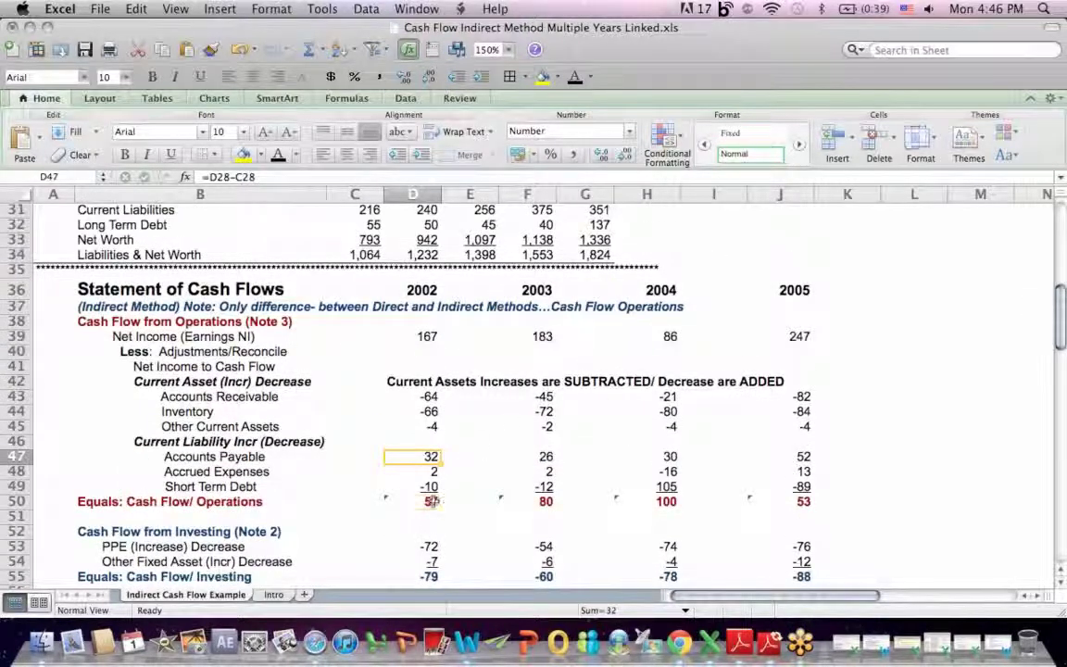
Step: Confirm the 2002 operating cash flow total =SUM(D39:D49) comes to 57
{"action": "left_click", "coordinate": [413, 502]}
{"action": "left_click", "coordinate": [253, 176]}
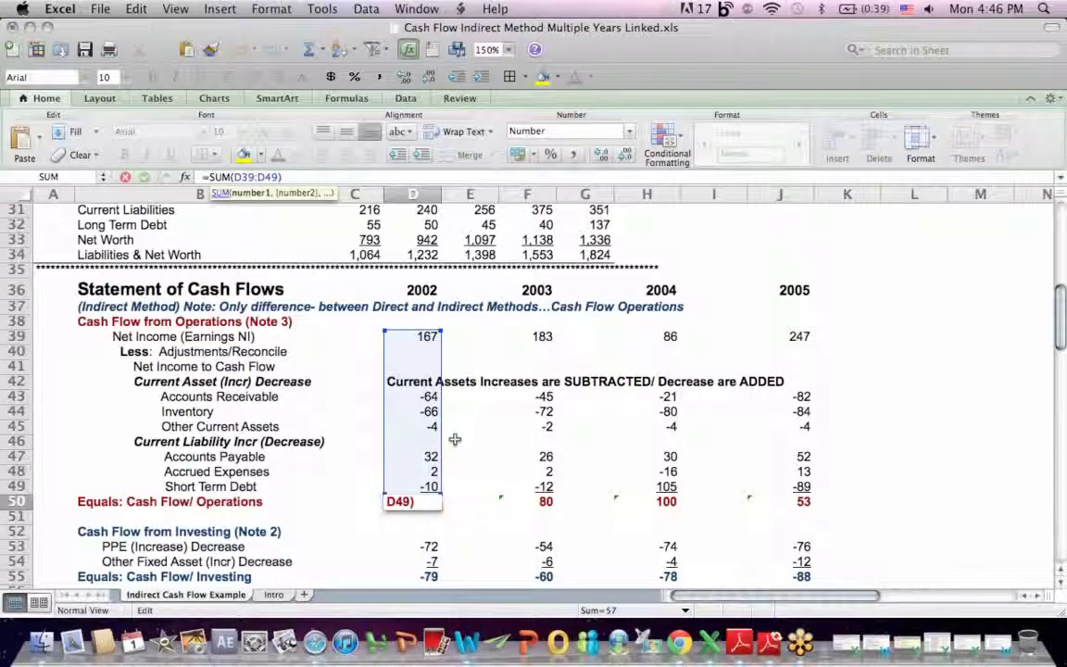
{"action": "key", "text": "Return"}
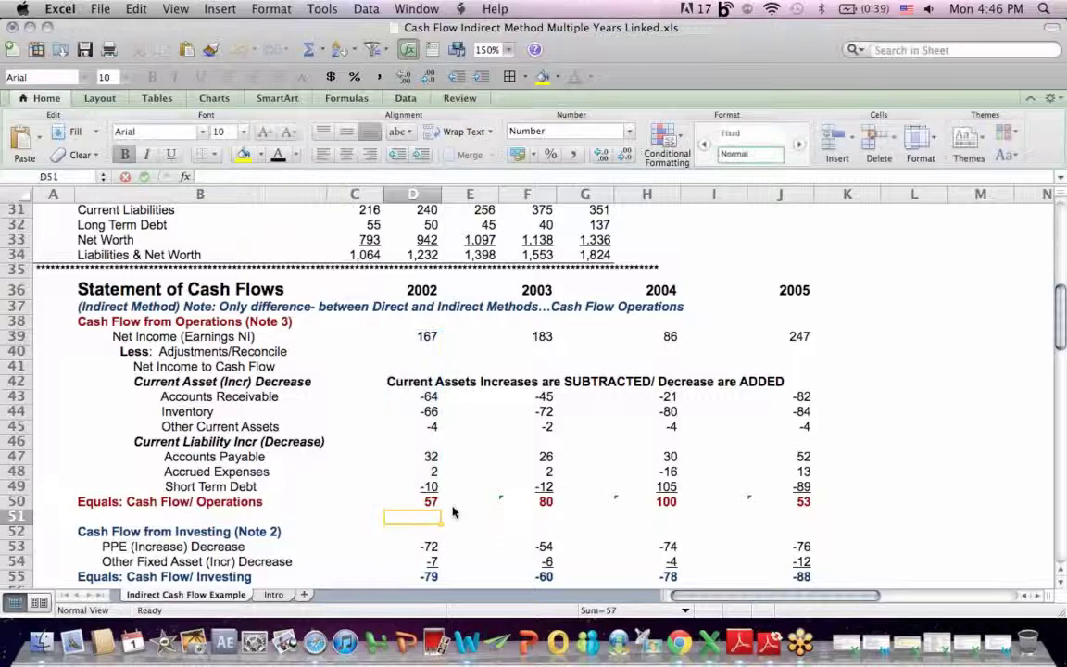
{"action": "left_click", "coordinate": [197, 501]}
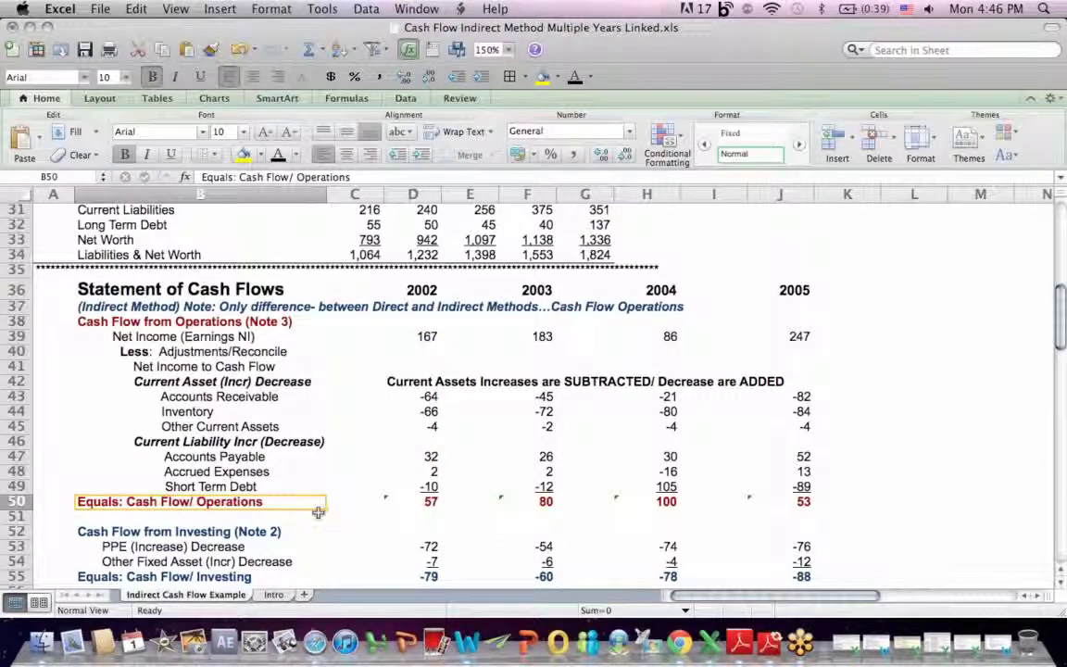
{"action": "left_click", "coordinate": [423, 502]}
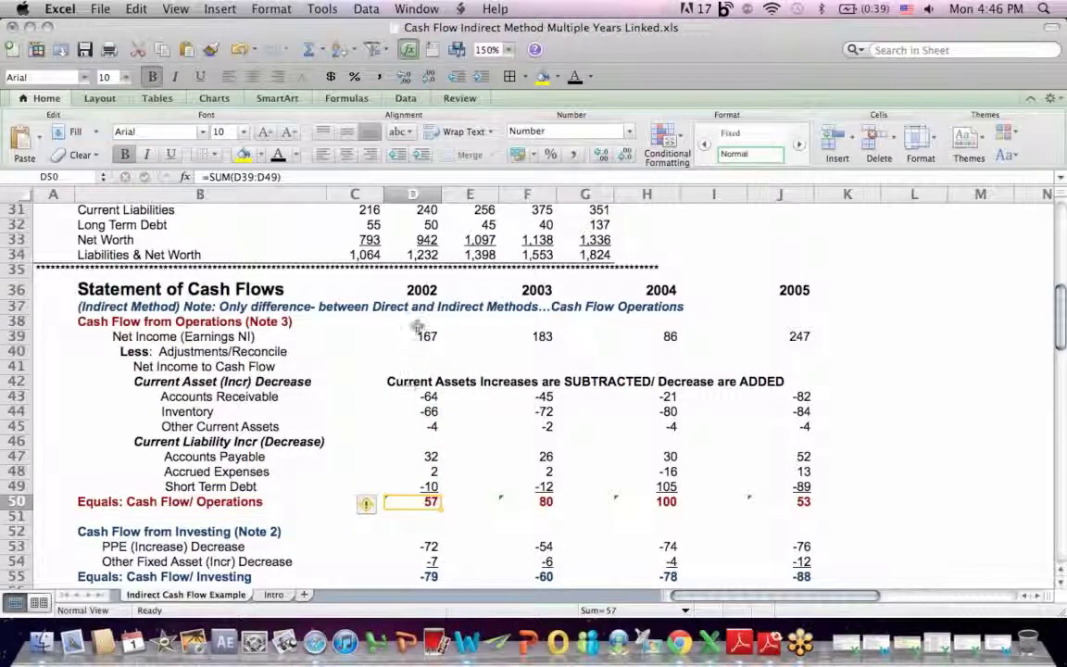
{"action": "left_click", "coordinate": [420, 293]}
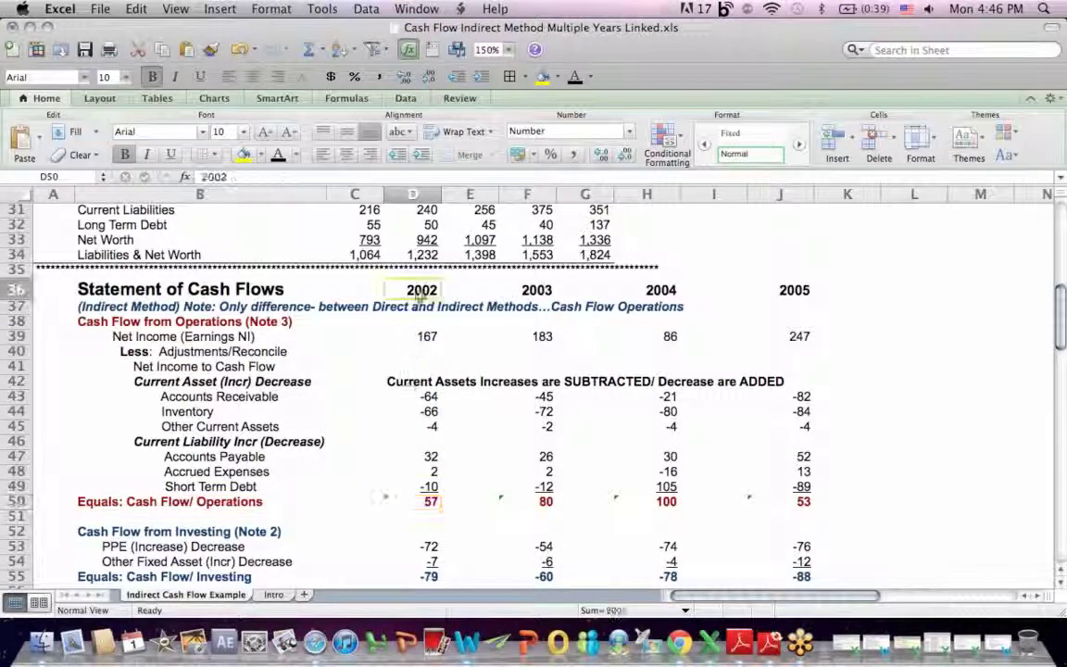
{"action": "left_click", "coordinate": [435, 510]}
{"action": "left_click", "coordinate": [432, 503]}
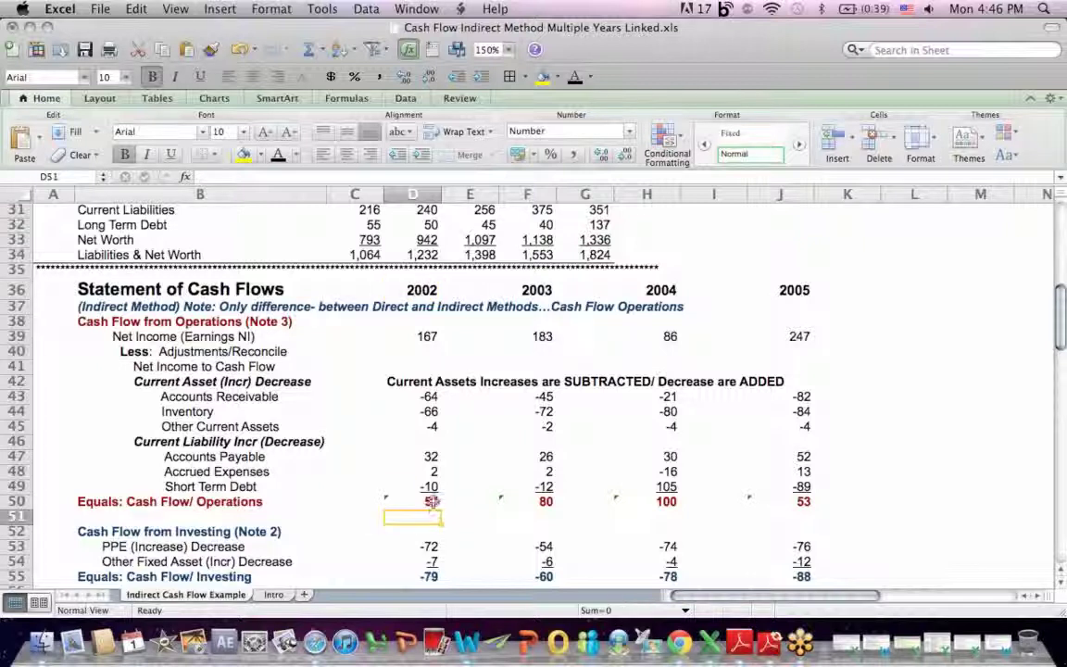
{"action": "left_click", "coordinate": [250, 177]}
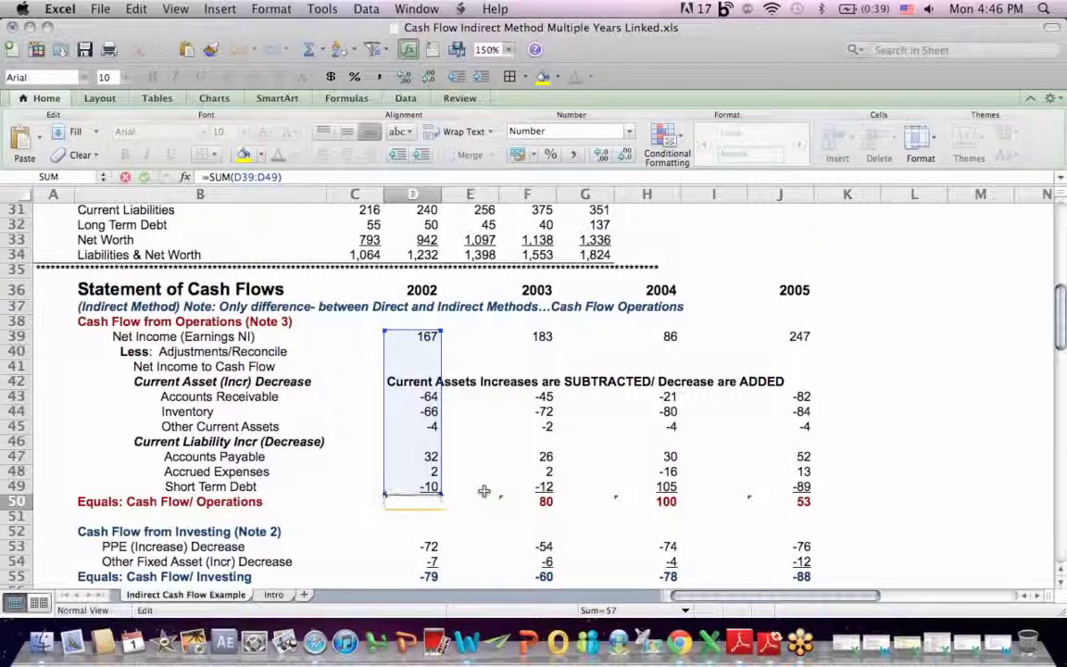
{"action": "key", "text": "Return"}
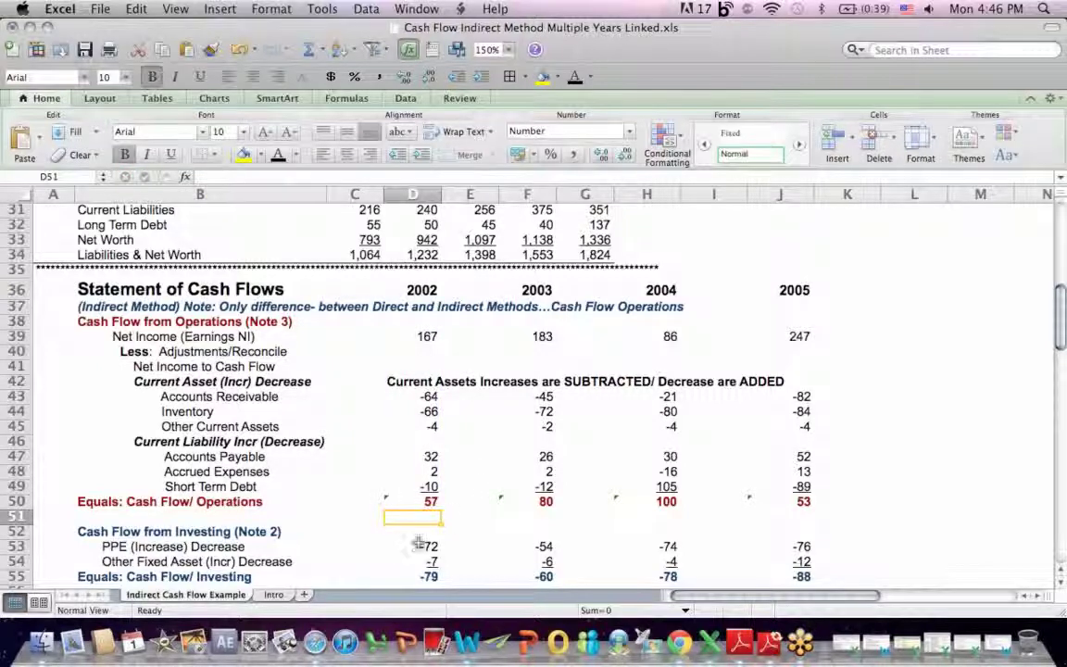
{"action": "left_click", "coordinate": [408, 547]}
Step: Set the 2002 PPE adjustment to =-(D24-C24), giving -72
{"action": "double_click", "coordinate": [408, 548]}
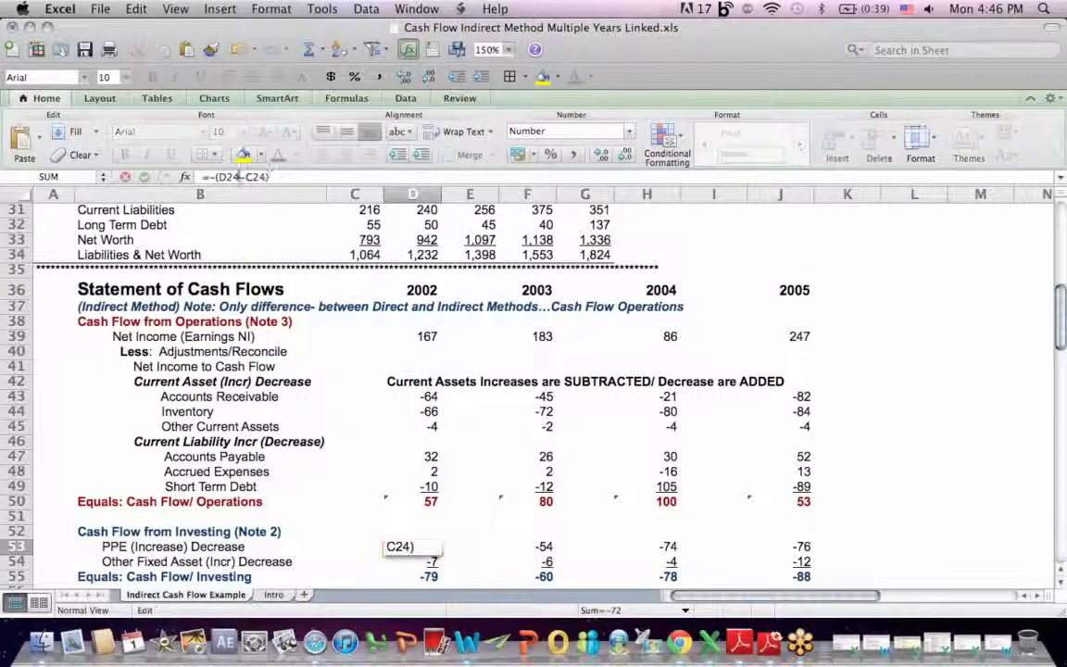
{"action": "left_click_drag", "start_coordinate": [1060, 311], "coordinate": [1060, 246]}
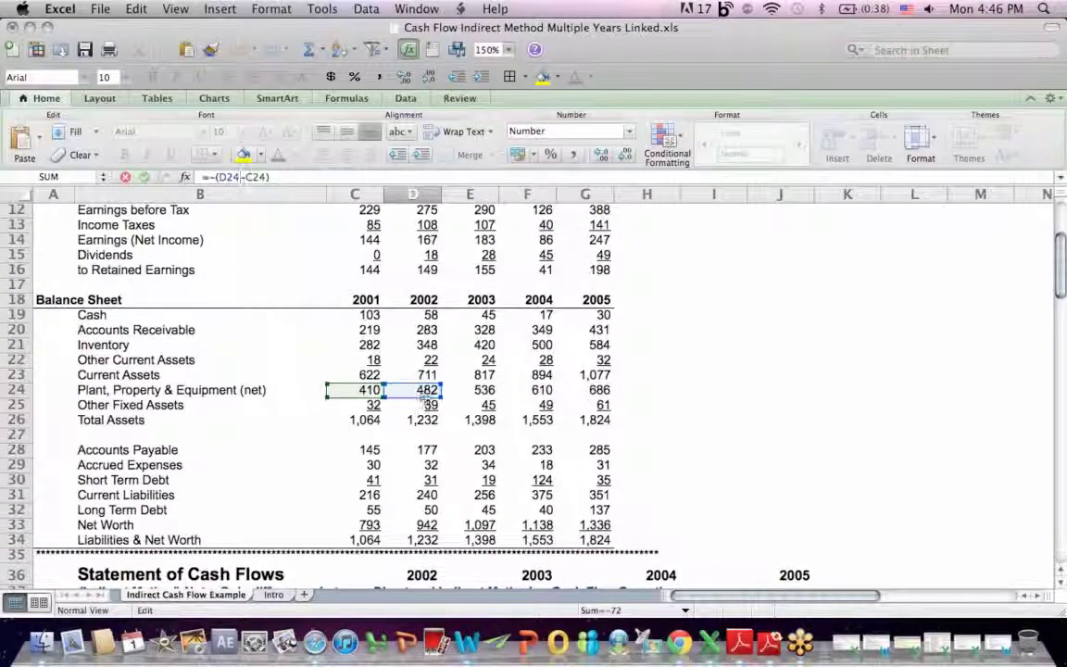
{"action": "key", "text": "Return"}
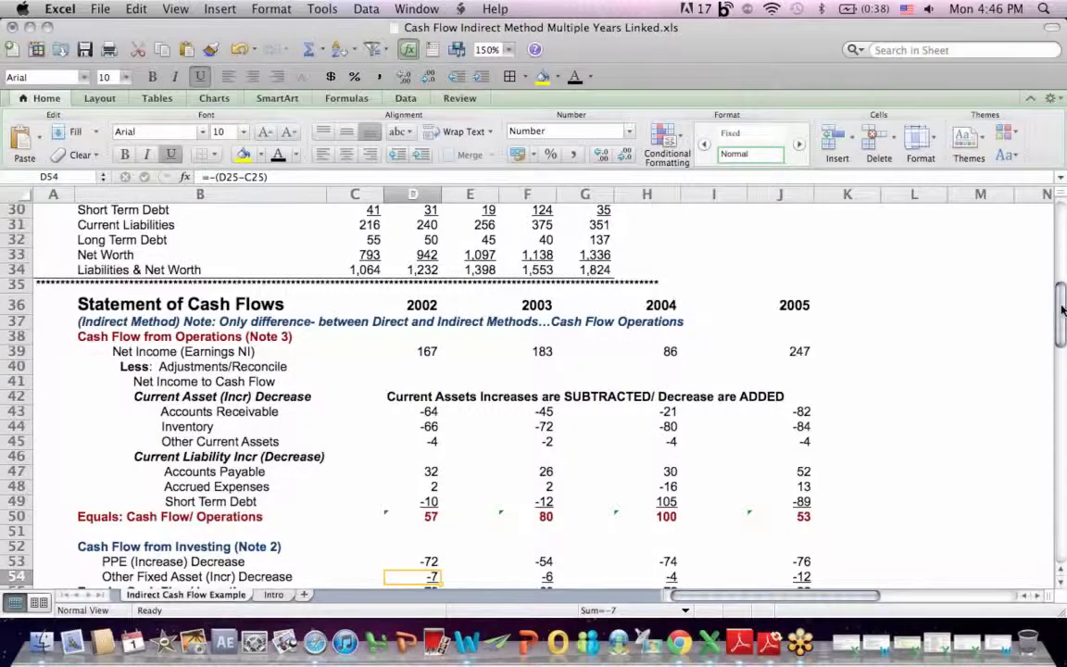
{"action": "left_click_drag", "start_coordinate": [1062, 301], "coordinate": [1062, 326]}
Step: Set the 2002 debt increase to =D32-C32, giving -5
{"action": "left_click", "coordinate": [435, 480]}
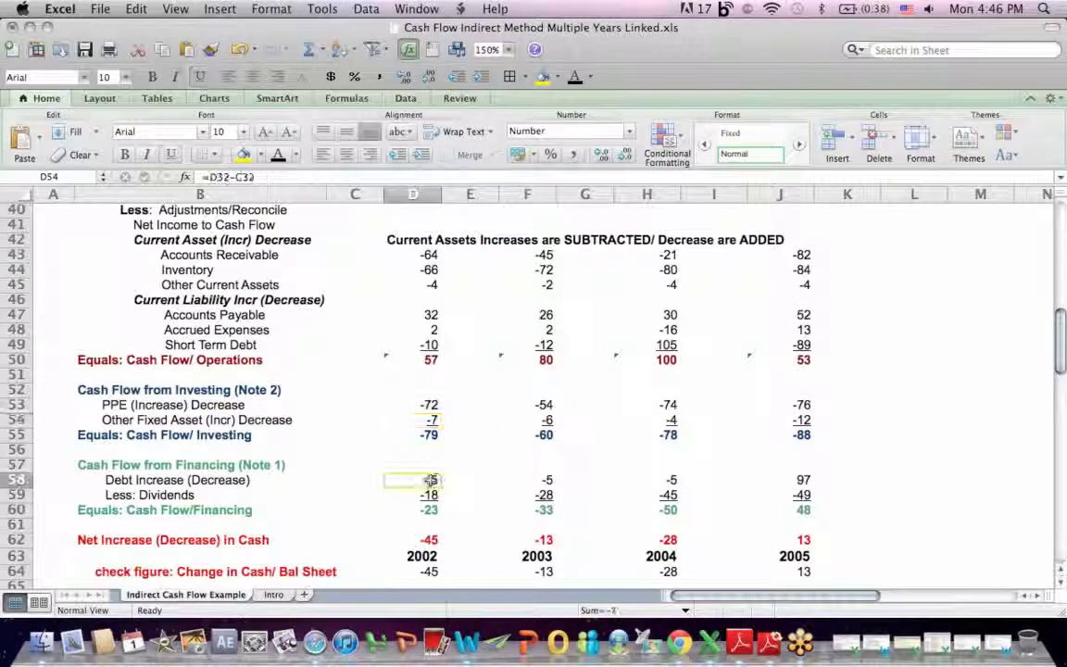
{"action": "left_click", "coordinate": [230, 176]}
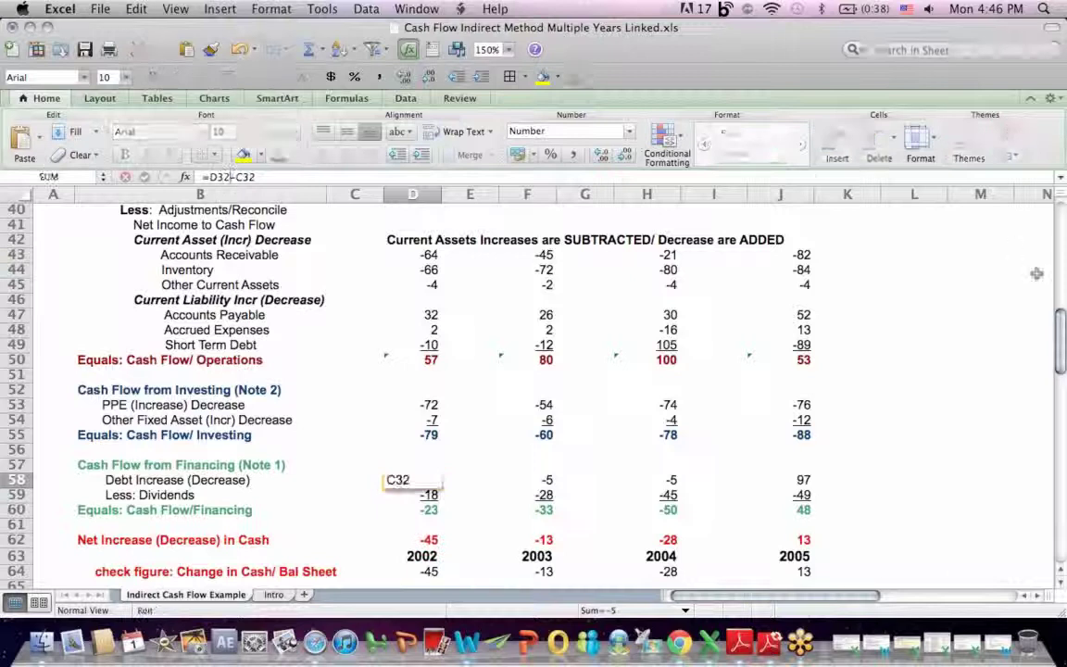
{"action": "left_click_drag", "start_coordinate": [1062, 320], "coordinate": [1064, 252]}
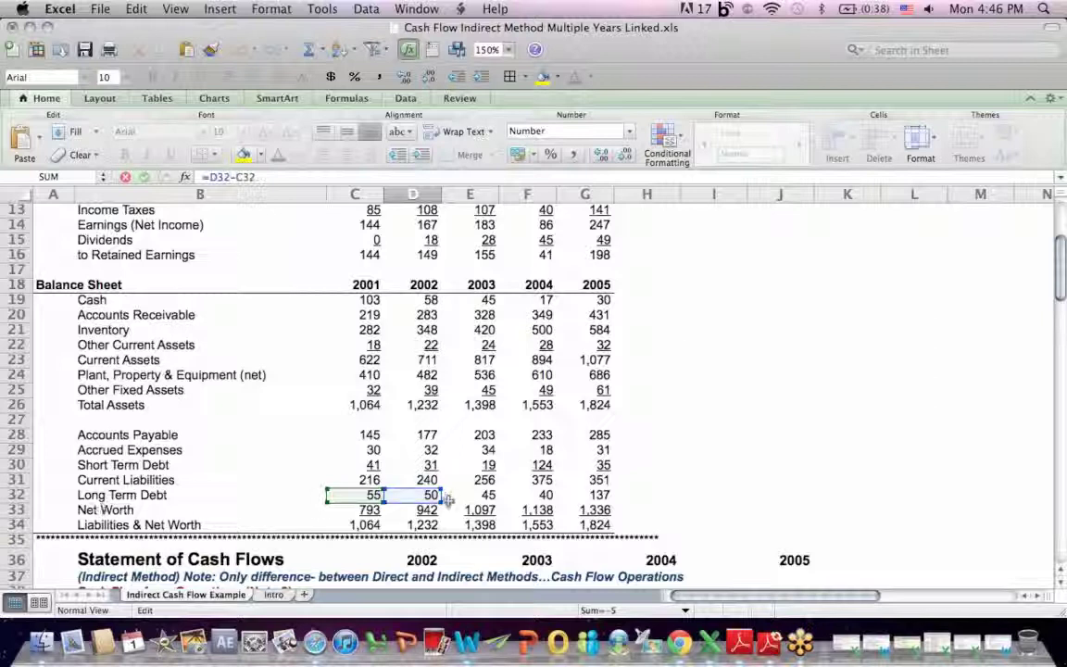
{"action": "left_click_drag", "start_coordinate": [1064, 246], "coordinate": [1064, 335]}
{"action": "key", "text": "Return"}
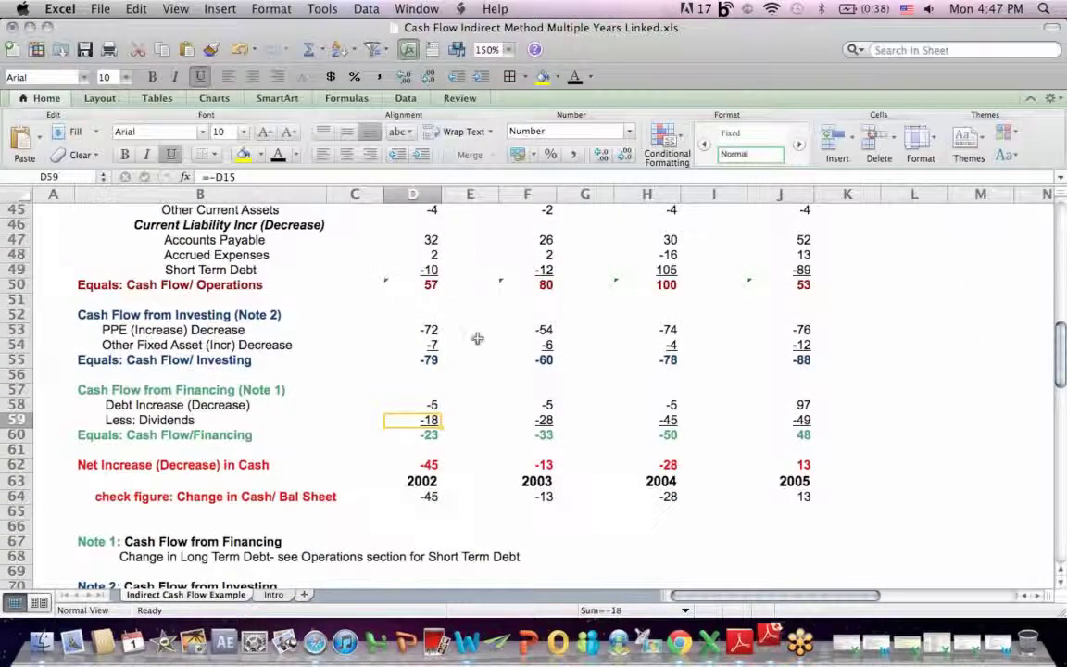
{"action": "left_click", "coordinate": [416, 404]}
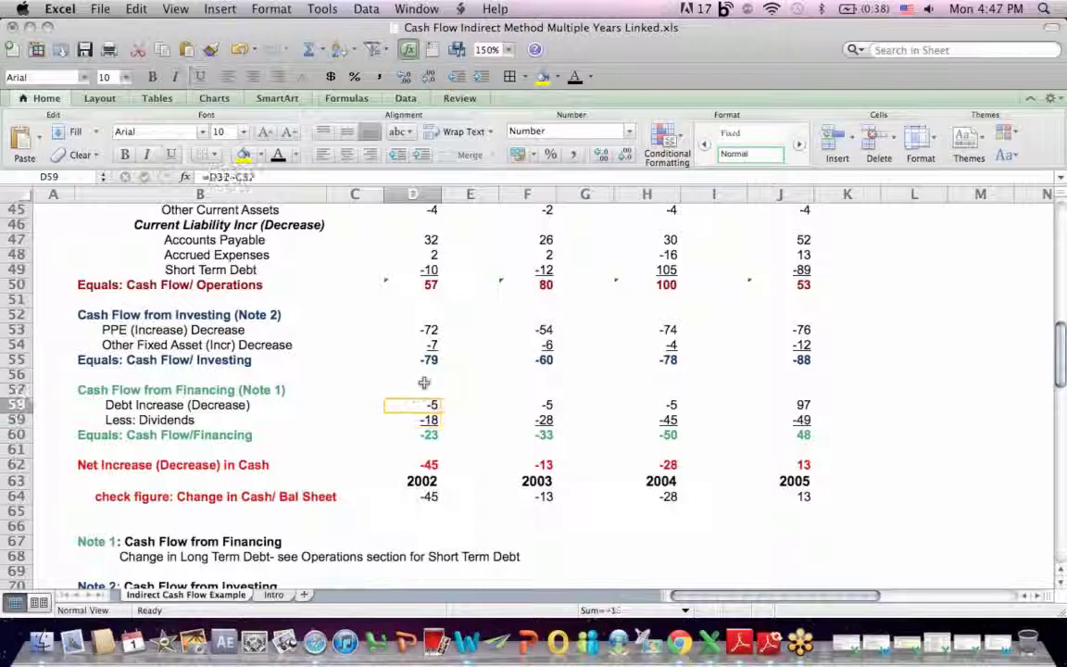
{"action": "left_click", "coordinate": [421, 360]}
{"action": "left_click", "coordinate": [220, 183]}
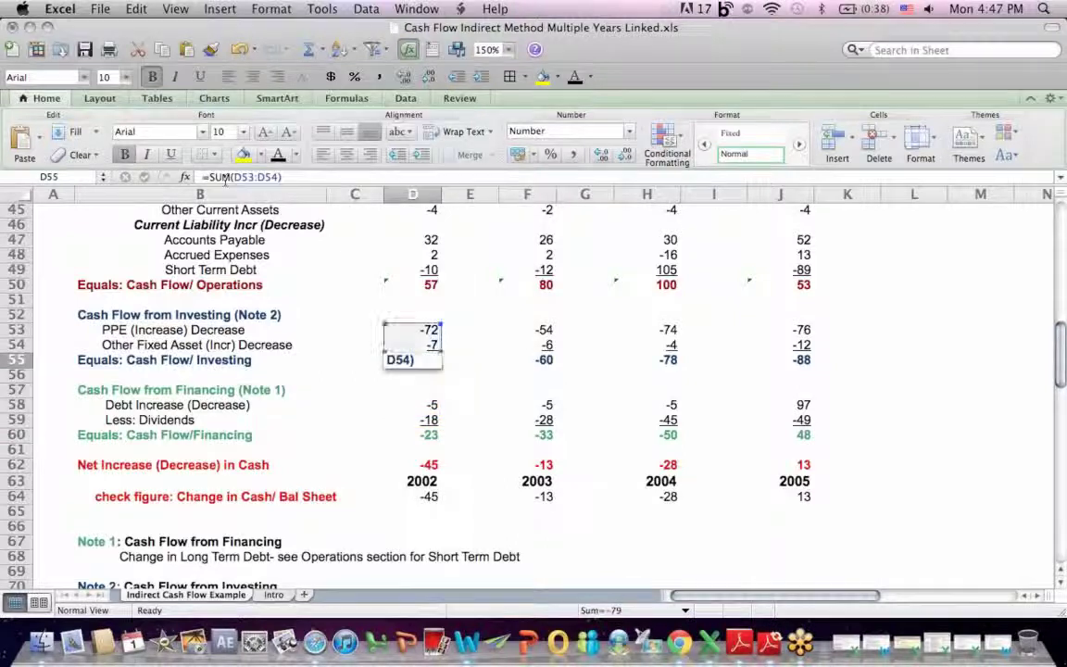
{"action": "key", "text": "Return"}
{"action": "key", "text": "Down"}
{"action": "key", "text": "Down"}
{"action": "key", "text": "Down"}
{"action": "key", "text": "Down"}
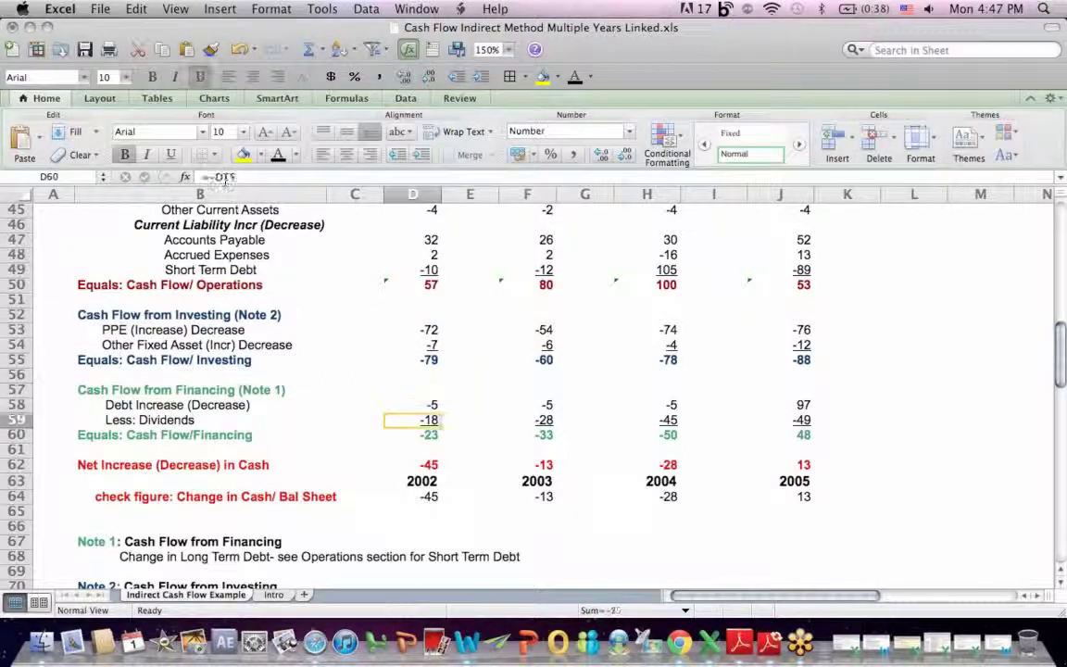
{"action": "key", "text": "super+shift+t"}
{"action": "key", "text": "Return"}
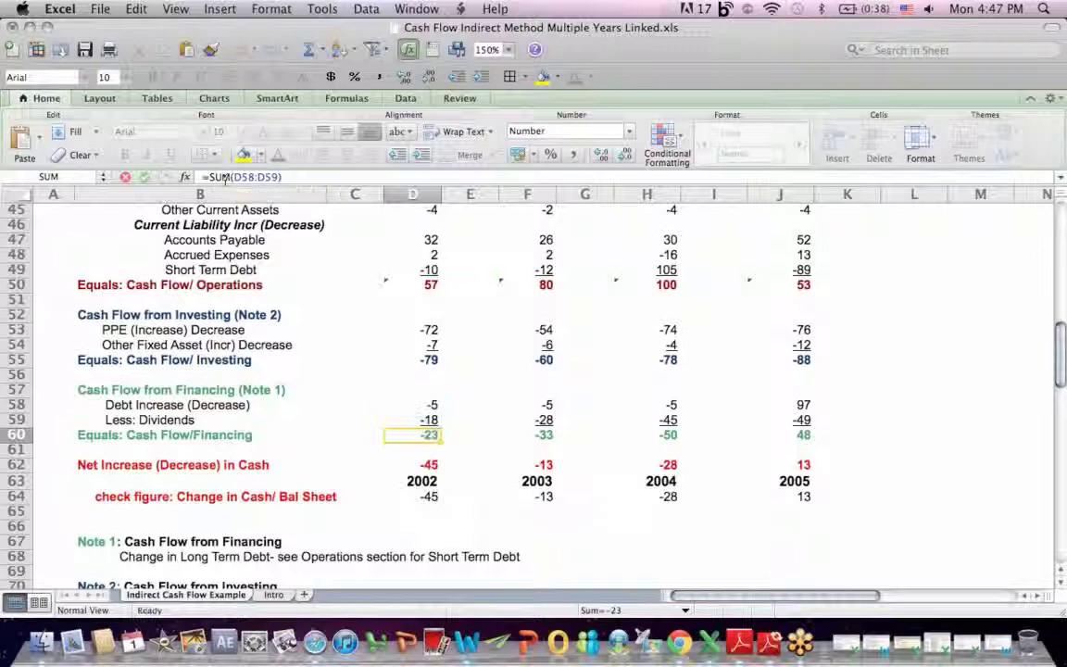
{"action": "left_click", "coordinate": [433, 460]}
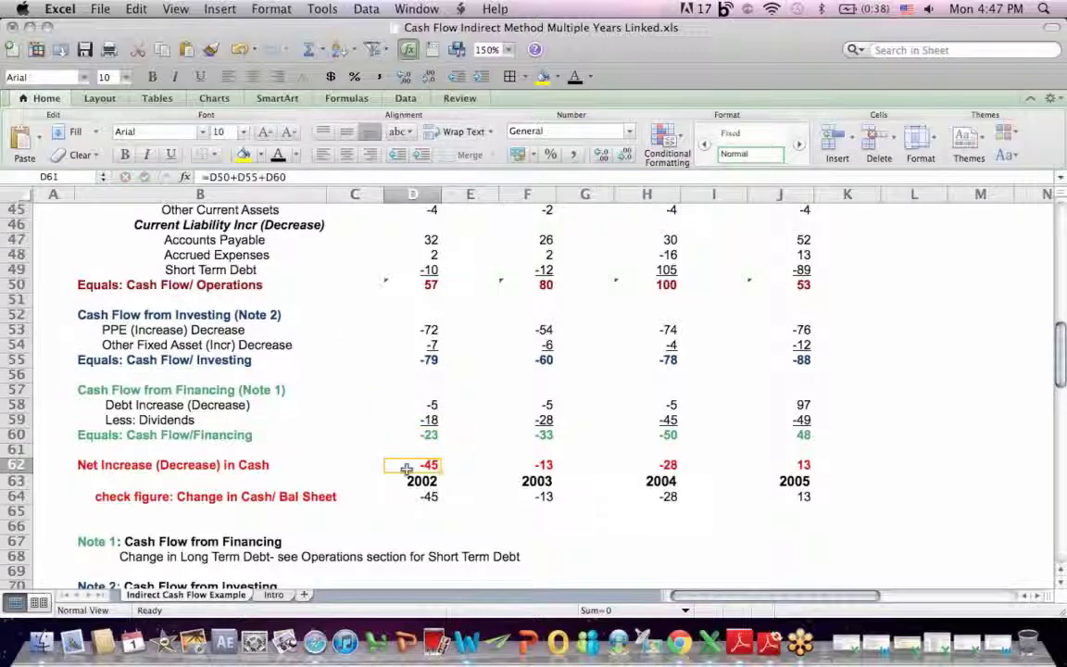
{"action": "left_click", "coordinate": [241, 177]}
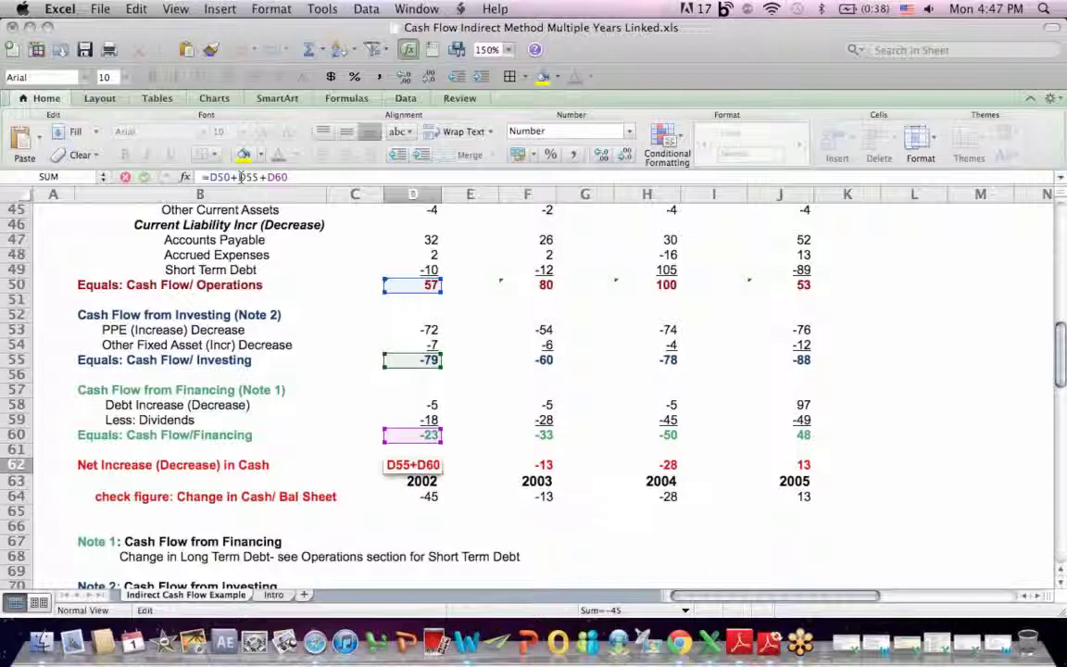
{"action": "key", "text": "Return"}
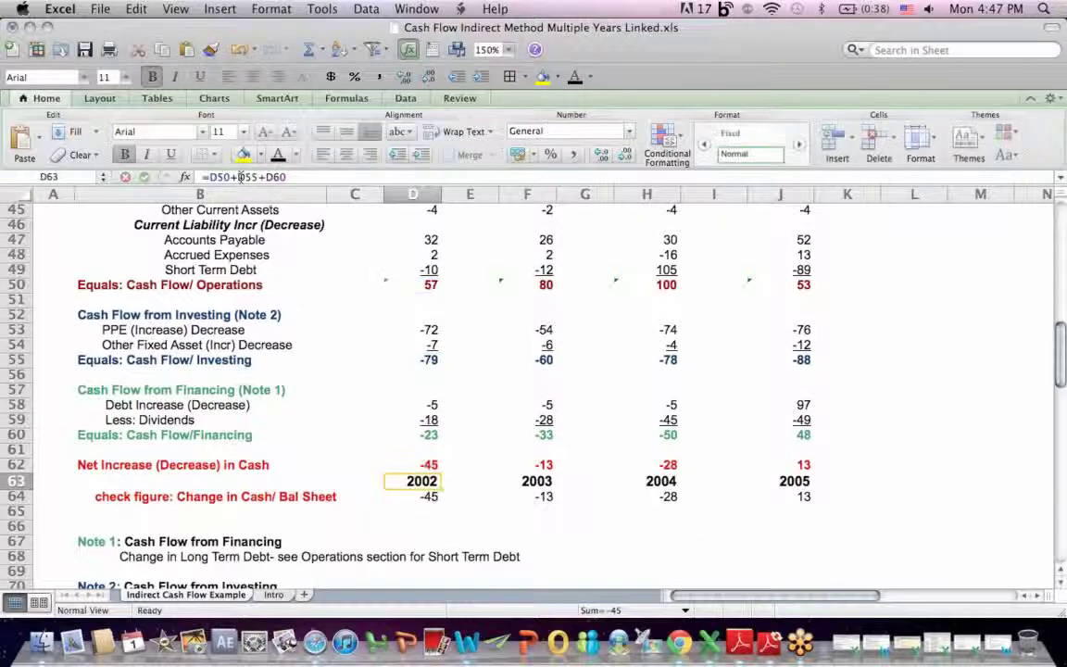
{"action": "left_click", "coordinate": [130, 464]}
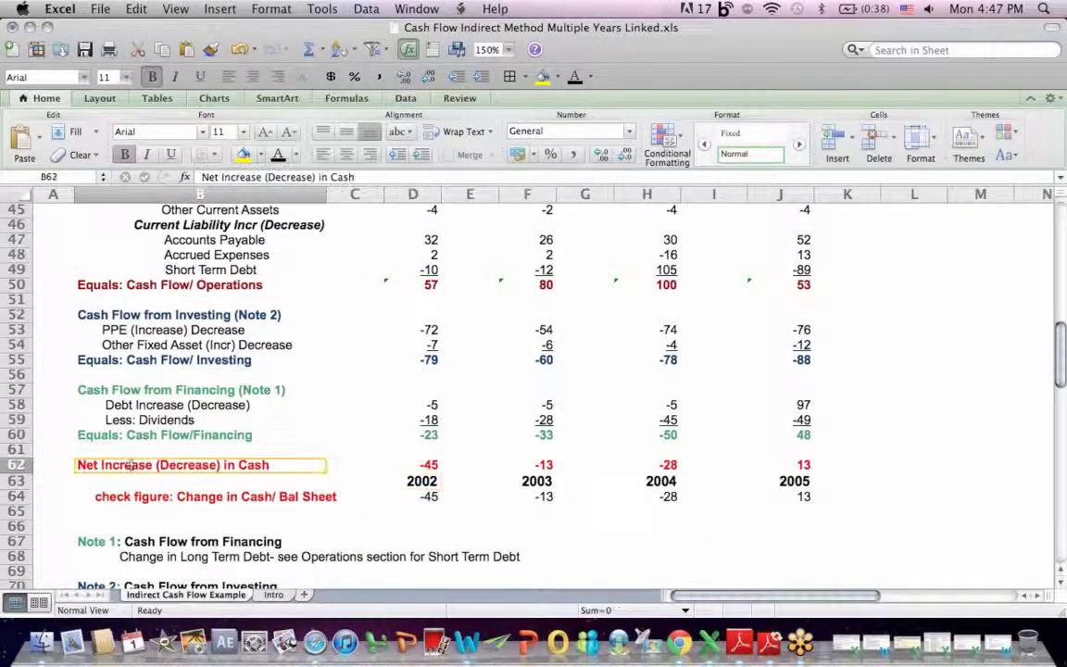
{"action": "left_click", "coordinate": [418, 463]}
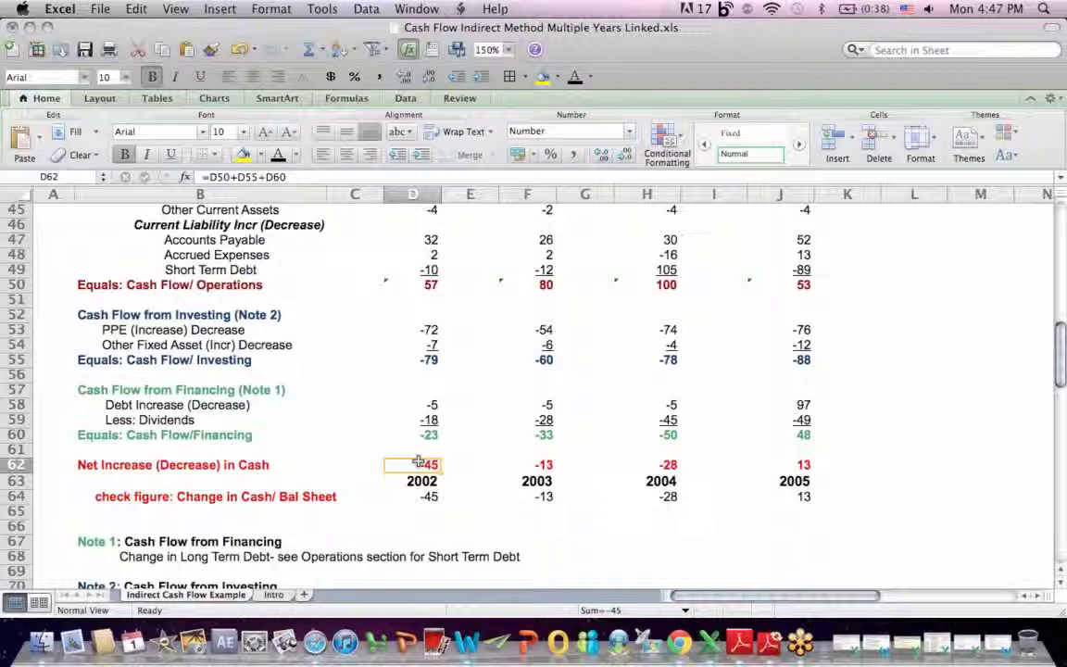
{"action": "left_click", "coordinate": [203, 498]}
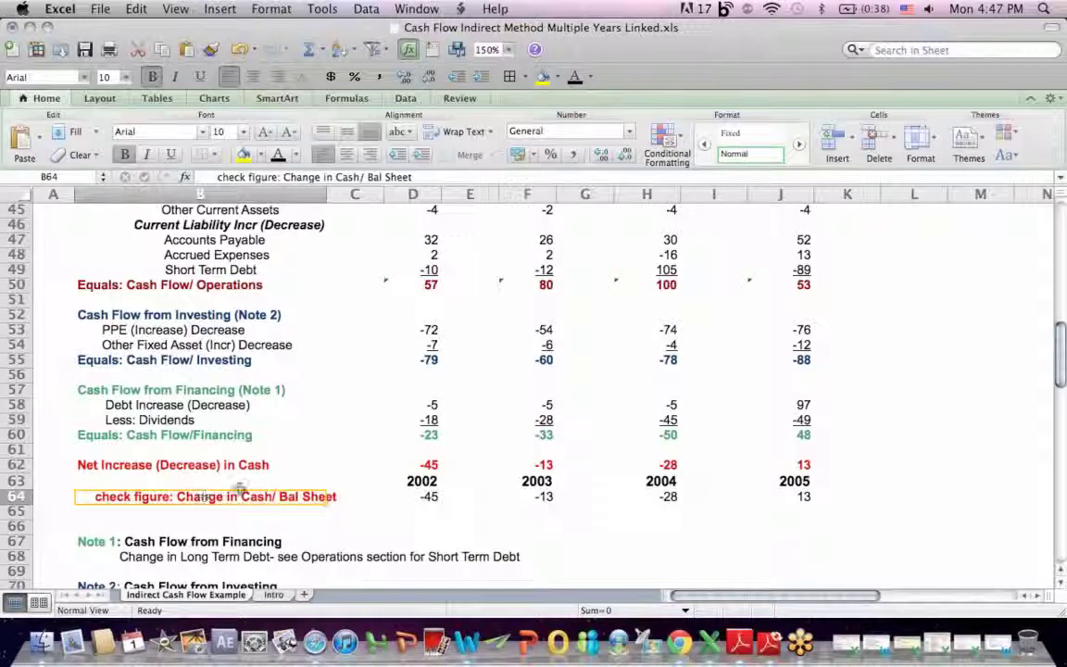
{"action": "left_click", "coordinate": [419, 497]}
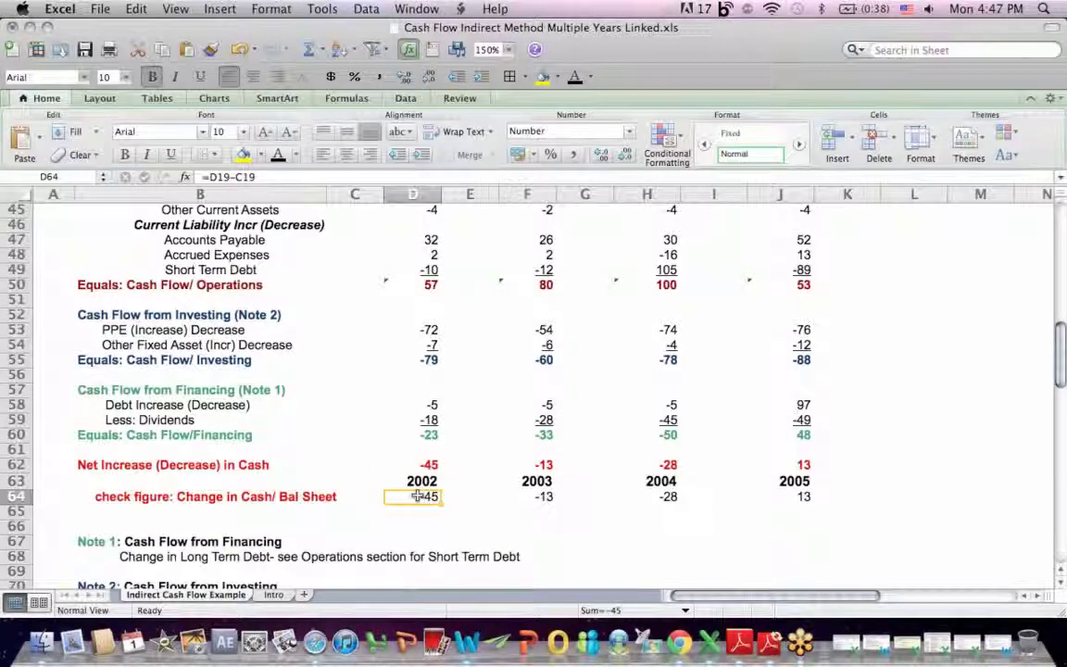
{"action": "left_click", "coordinate": [236, 178]}
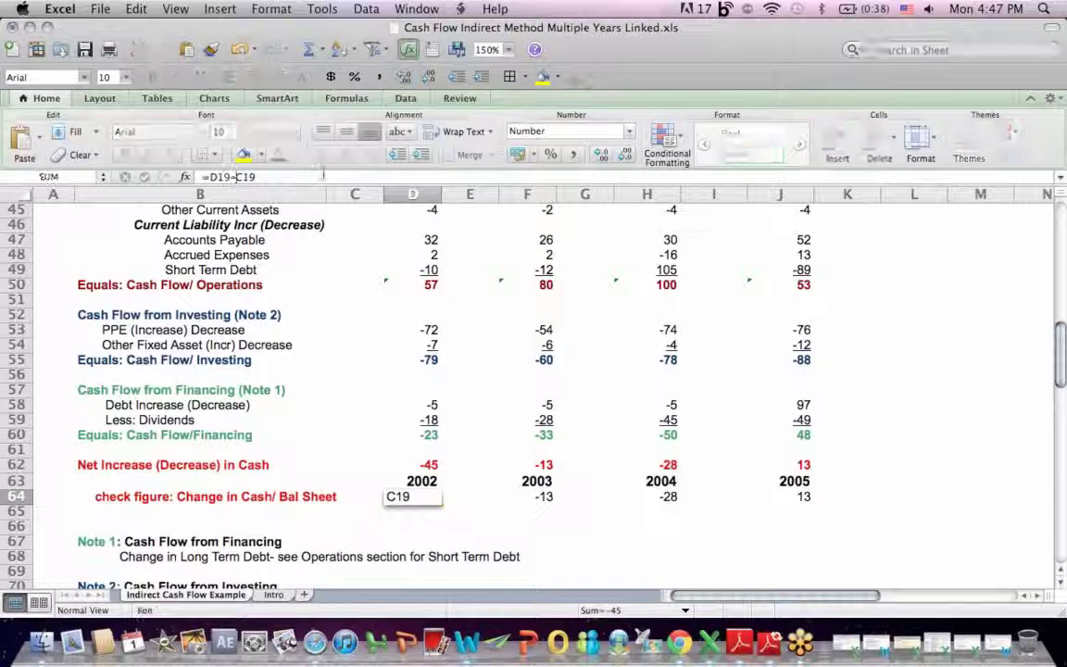
{"action": "left_click_drag", "start_coordinate": [1063, 336], "coordinate": [1057, 245]}
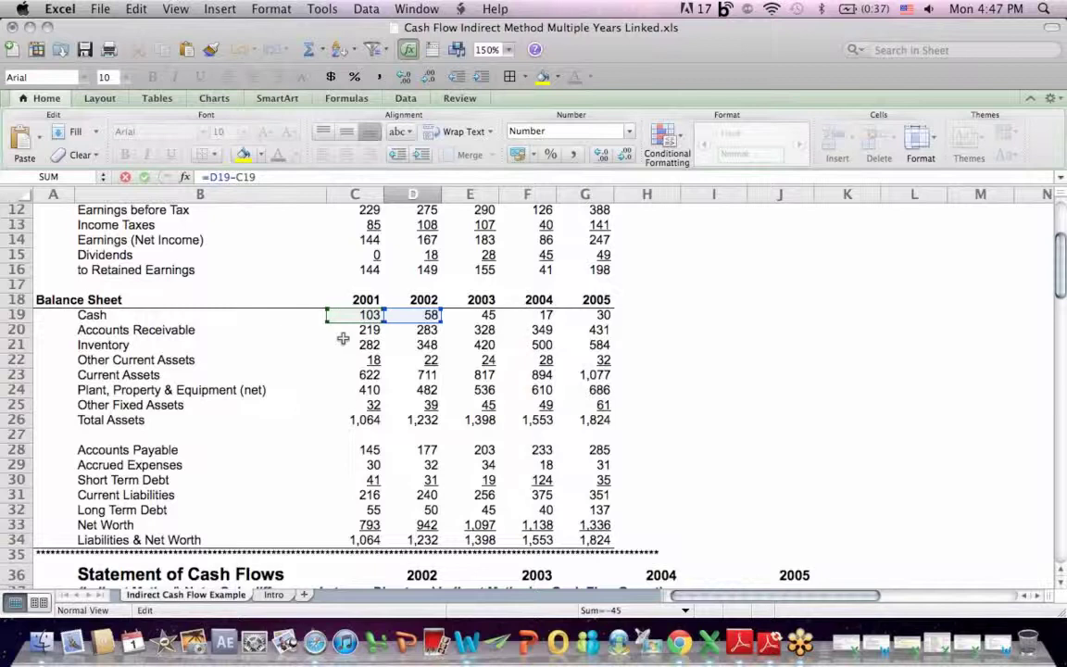
{"action": "key", "text": "Return"}
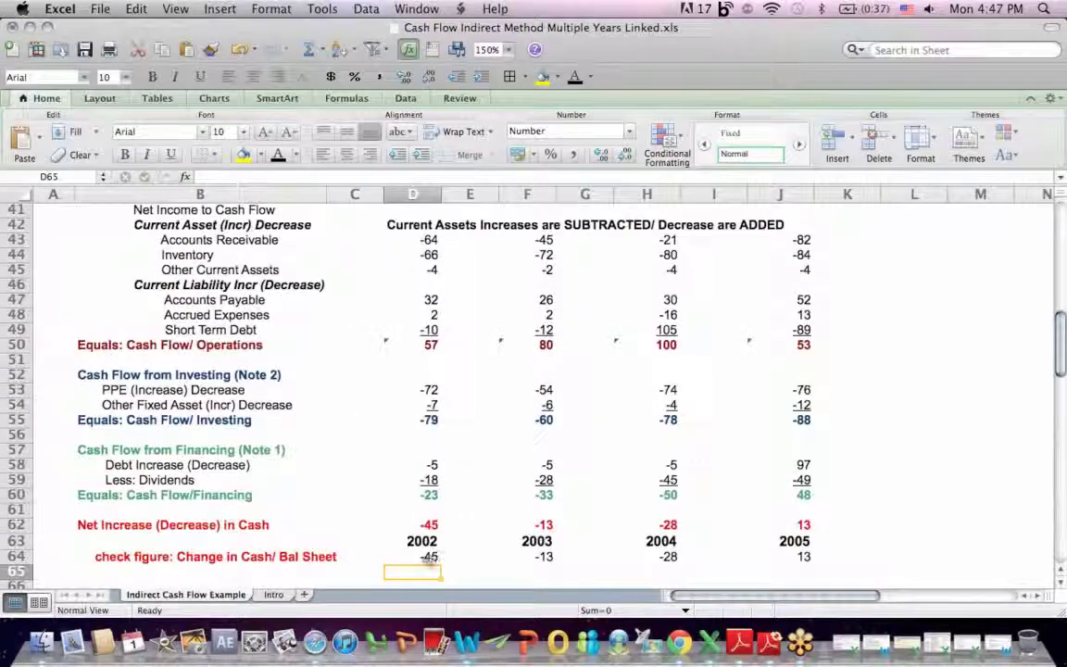
{"action": "left_click", "coordinate": [429, 559]}
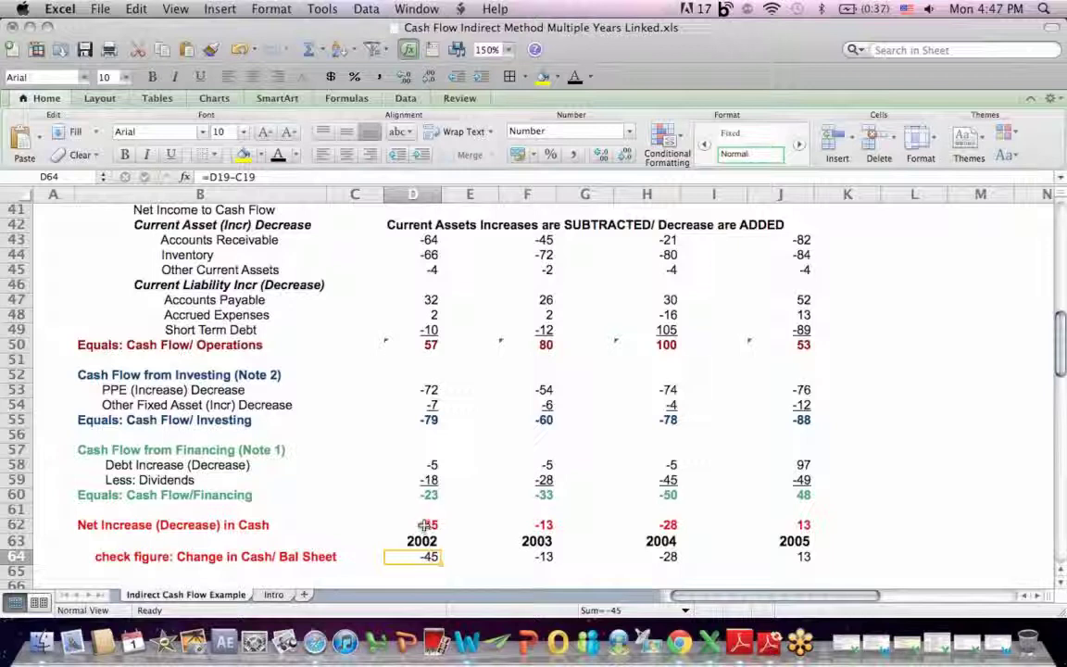
{"action": "left_click", "coordinate": [426, 525]}
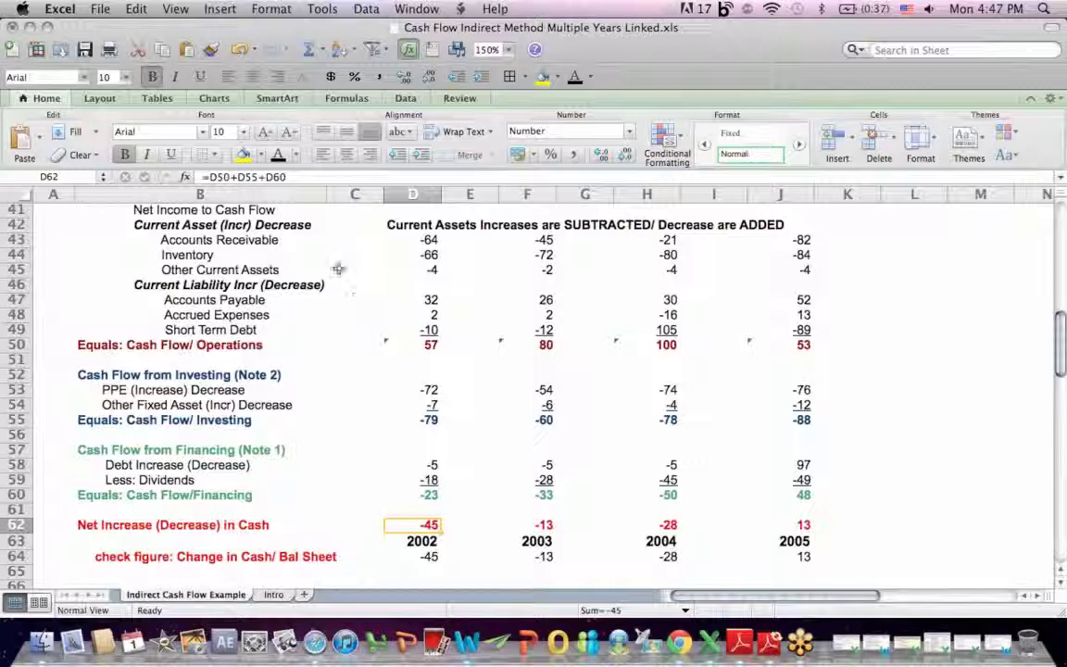
{"action": "left_click", "coordinate": [265, 178]}
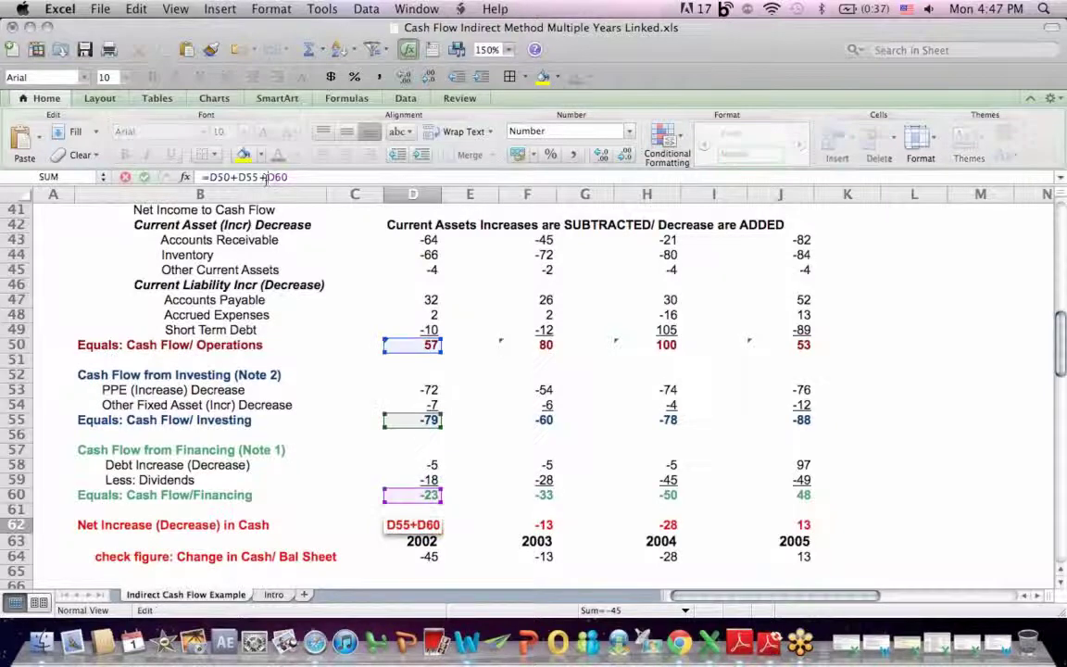
{"action": "key", "text": "Return"}
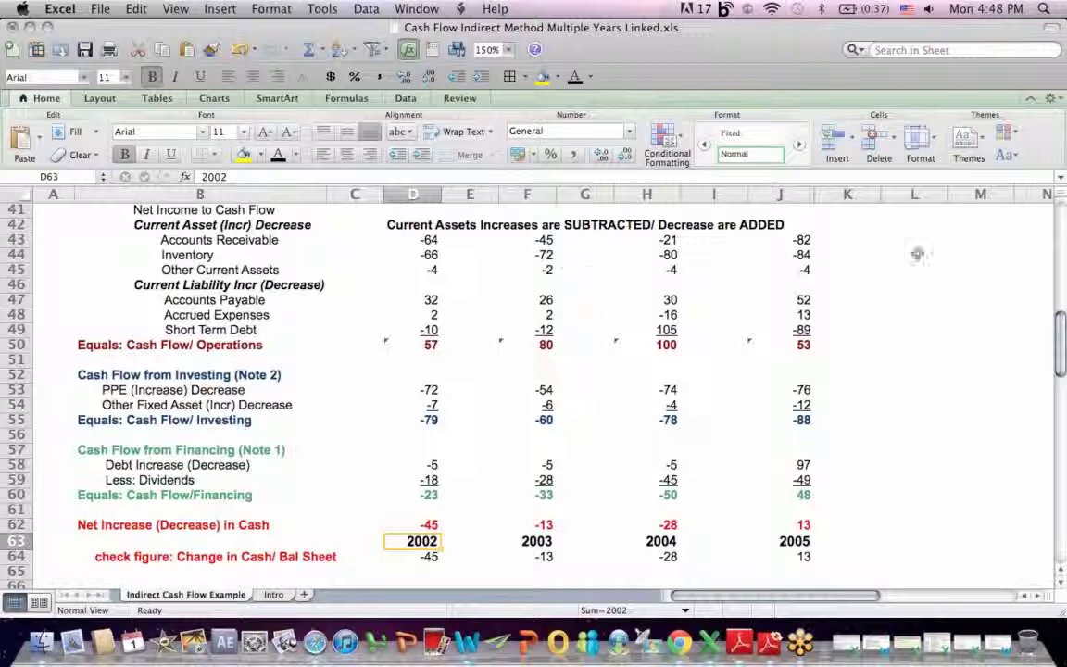
{"action": "scroll", "coordinate": [954, 287], "scroll_direction": "up", "scroll_amount": 3}
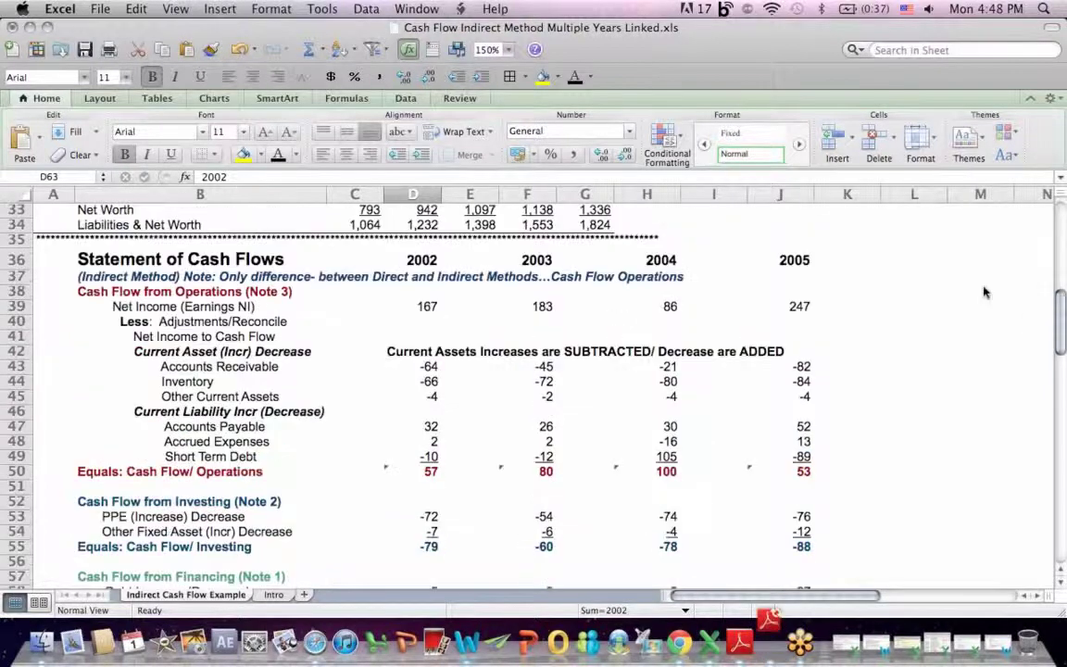
{"action": "left_click", "coordinate": [540, 263]}
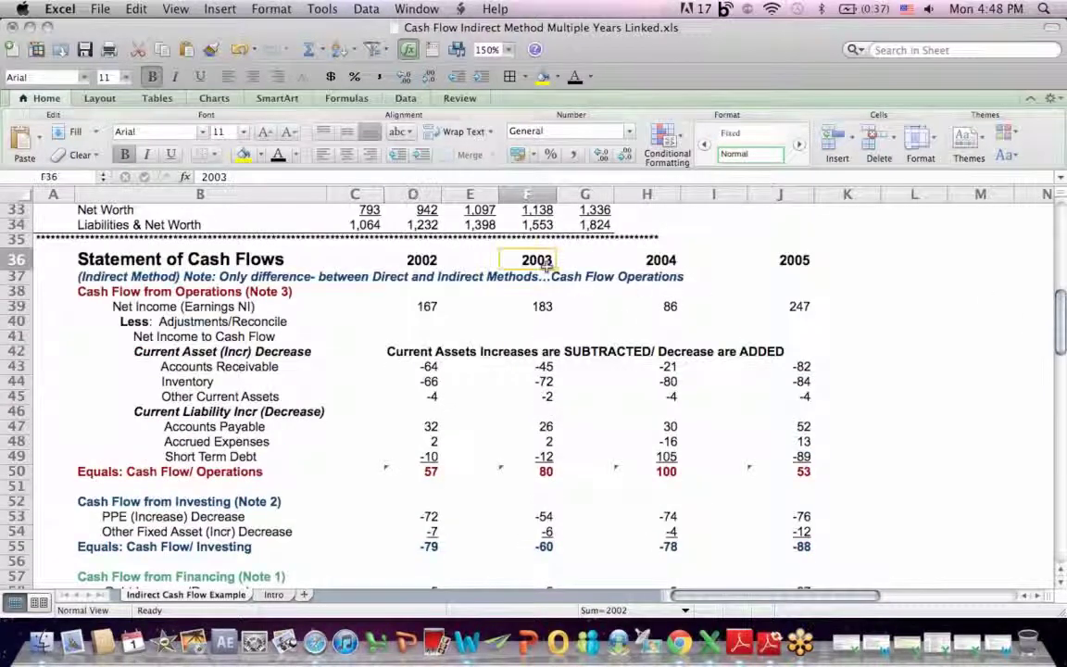
{"action": "left_click", "coordinate": [660, 265]}
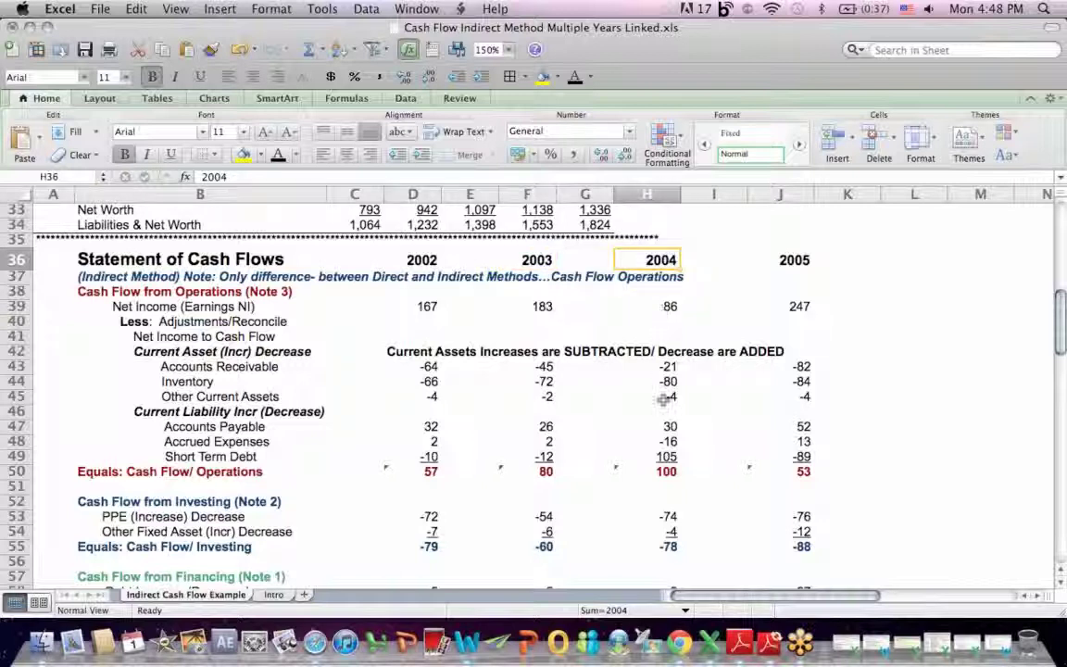
{"action": "left_click", "coordinate": [234, 367]}
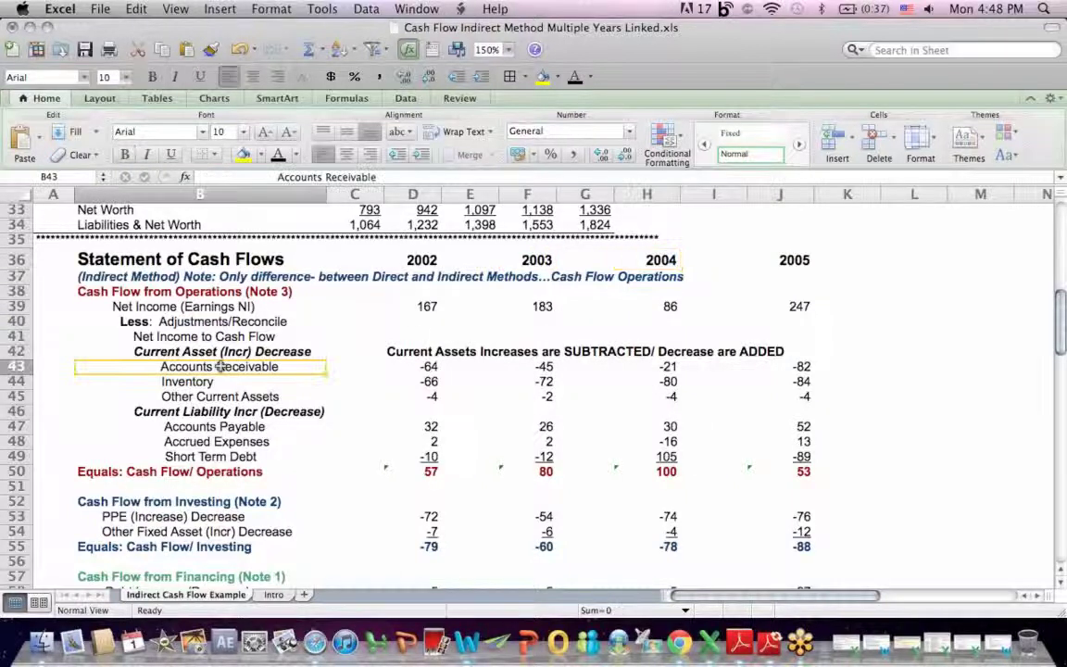
{"action": "left_click", "coordinate": [661, 261]}
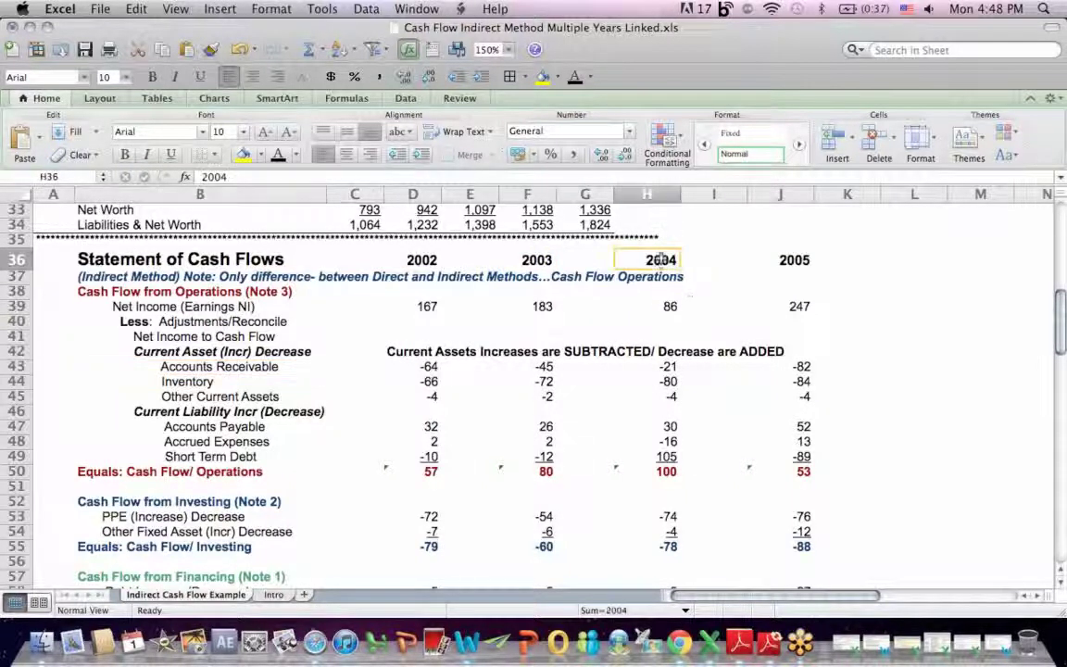
{"action": "left_click", "coordinate": [671, 378]}
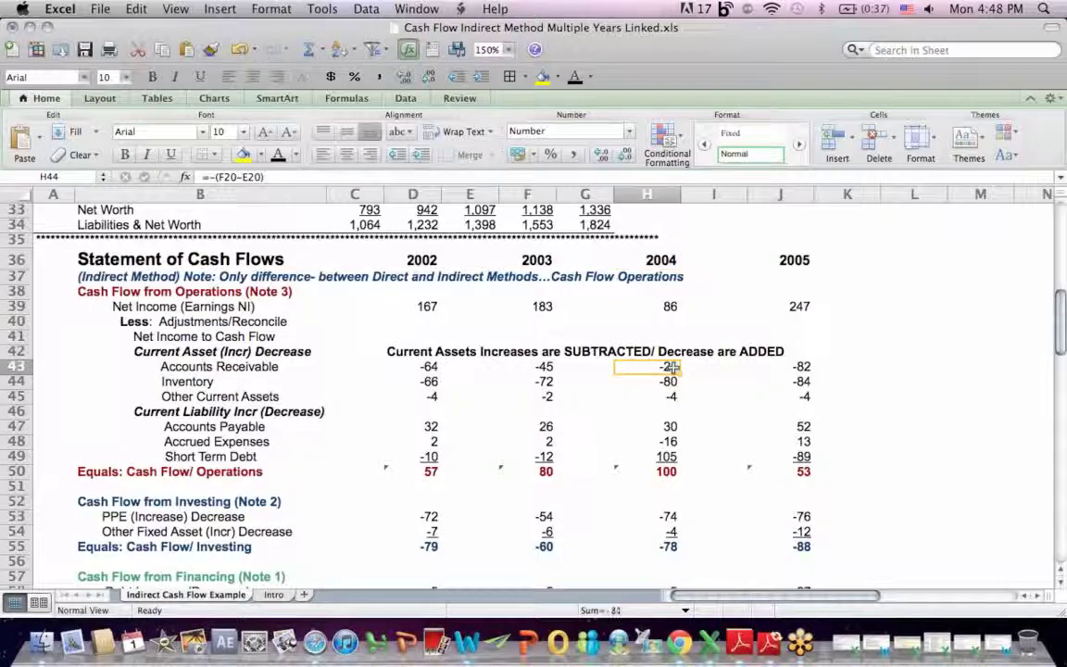
{"action": "left_click", "coordinate": [672, 366]}
{"action": "double_click", "coordinate": [672, 367]}
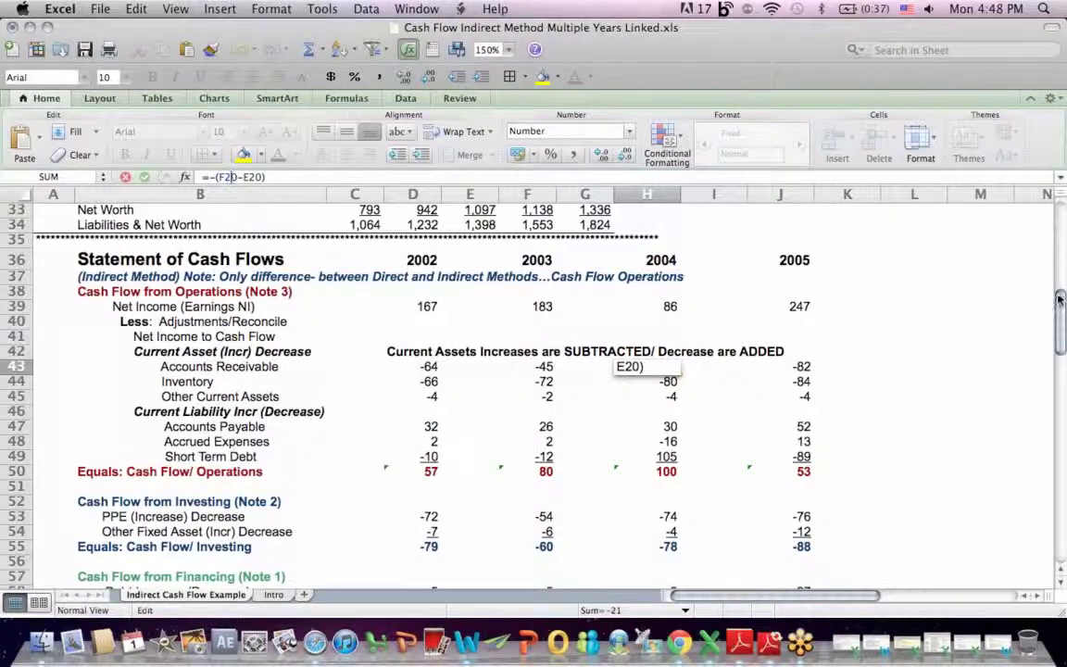
{"action": "left_click_drag", "start_coordinate": [1061, 298], "coordinate": [1059, 231]}
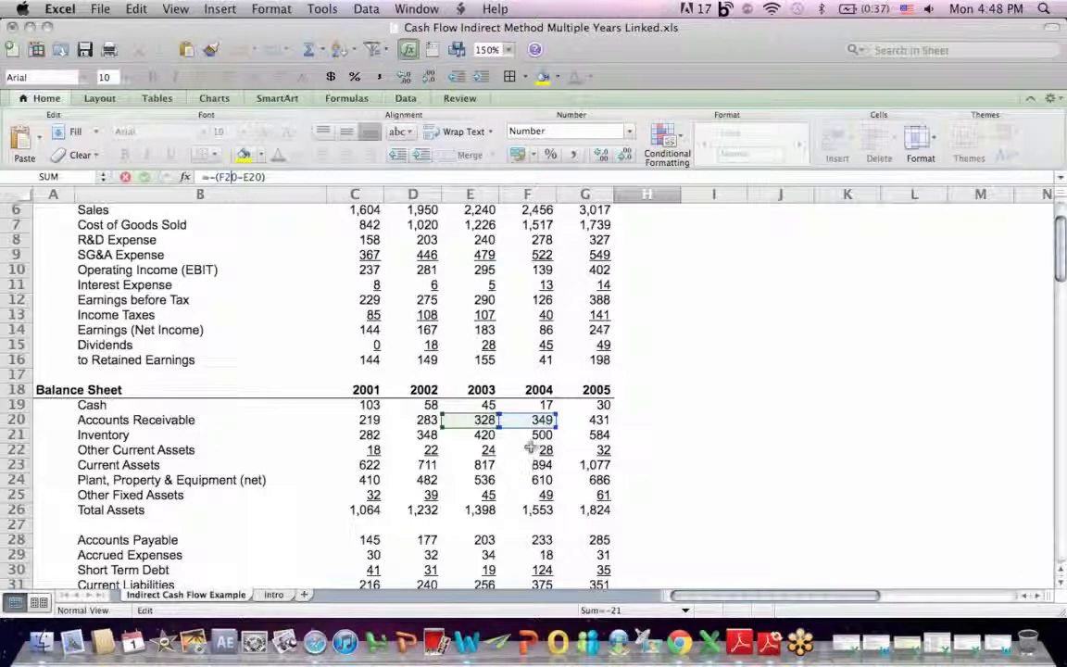
{"action": "key", "text": "Return"}
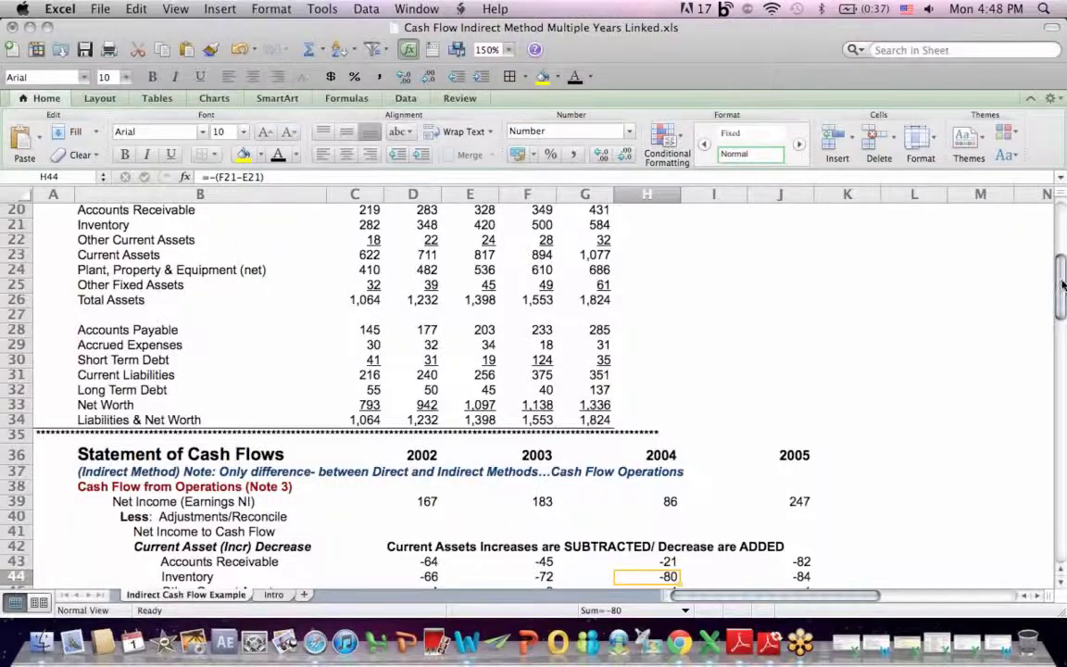
{"action": "left_click_drag", "start_coordinate": [1063, 285], "coordinate": [1060, 237]}
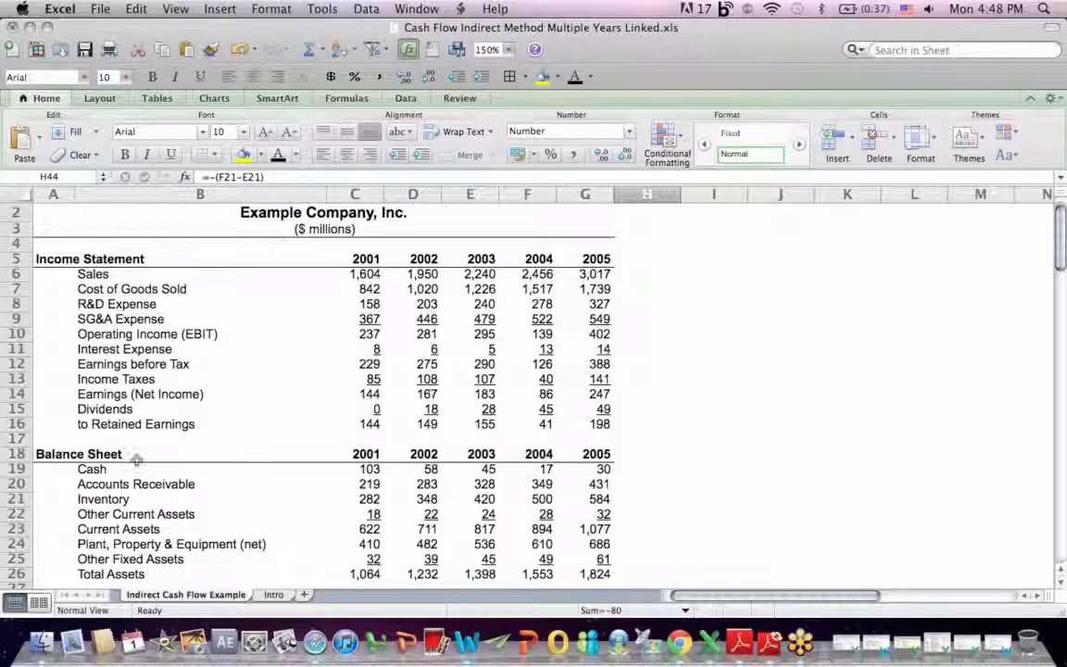
Step: Scroll to the operating section and confirm 2002 net income of 167 links via =D14
{"action": "left_click_drag", "start_coordinate": [1061, 232], "coordinate": [1061, 292]}
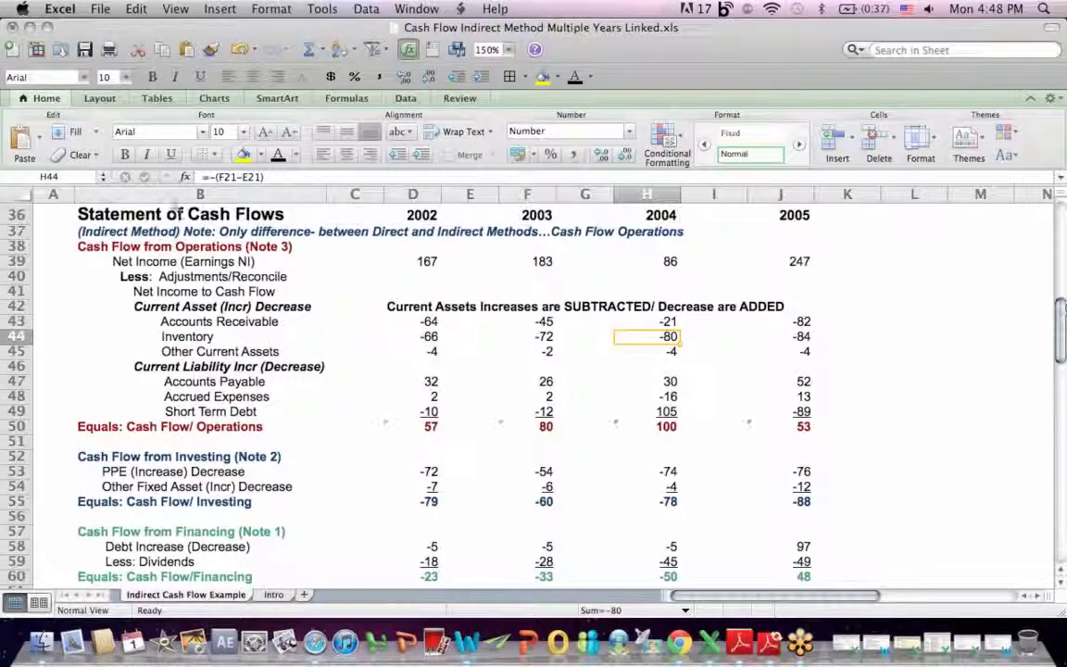
{"action": "left_click_drag", "start_coordinate": [78, 246], "coordinate": [318, 426]}
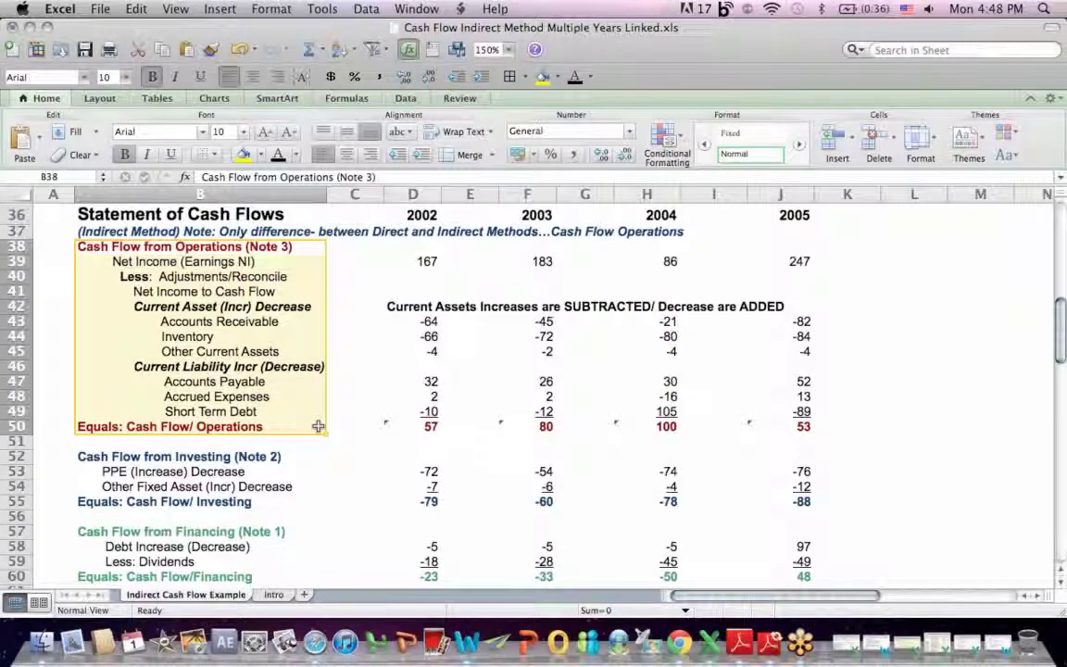
{"action": "left_click", "coordinate": [318, 426]}
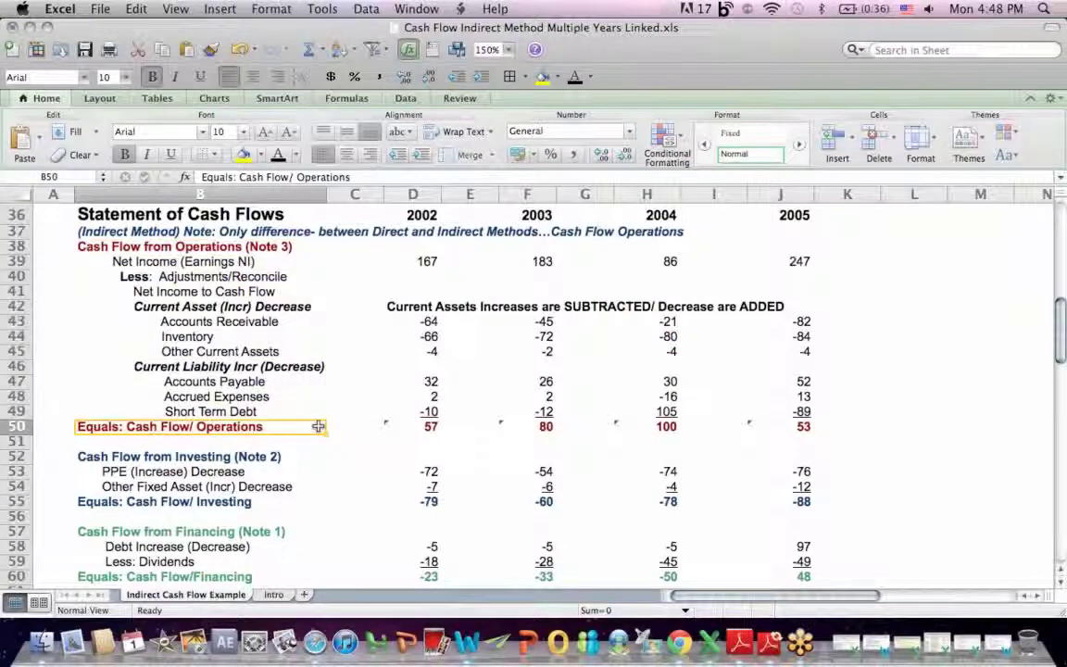
{"action": "left_click", "coordinate": [291, 259]}
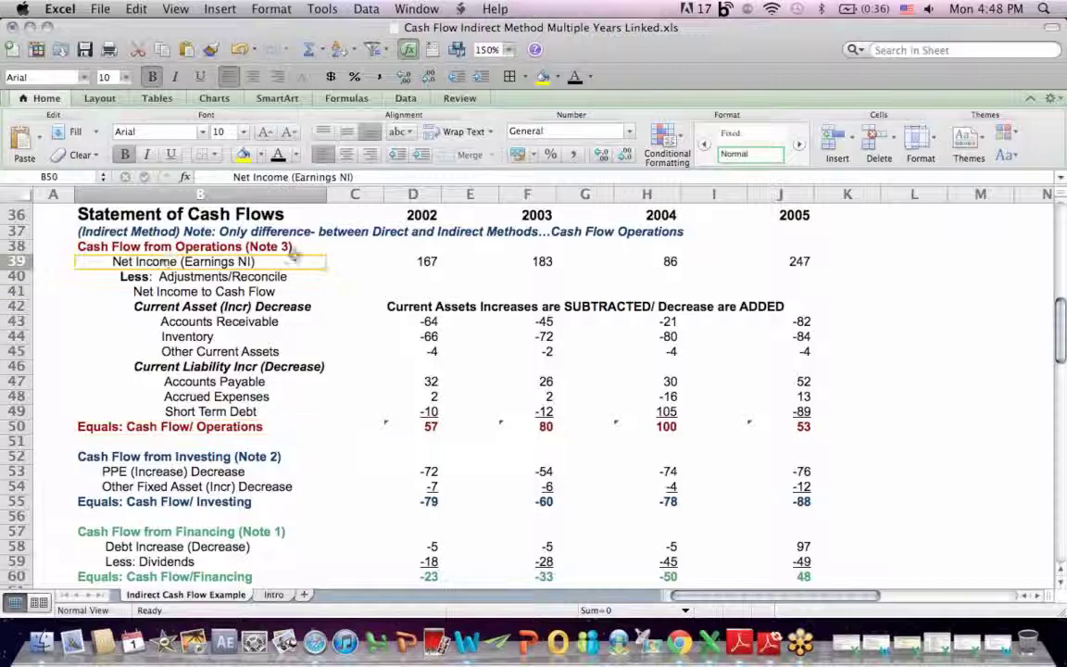
{"action": "left_click_drag", "start_coordinate": [291, 252], "coordinate": [468, 242]}
{"action": "left_click", "coordinate": [421, 261]}
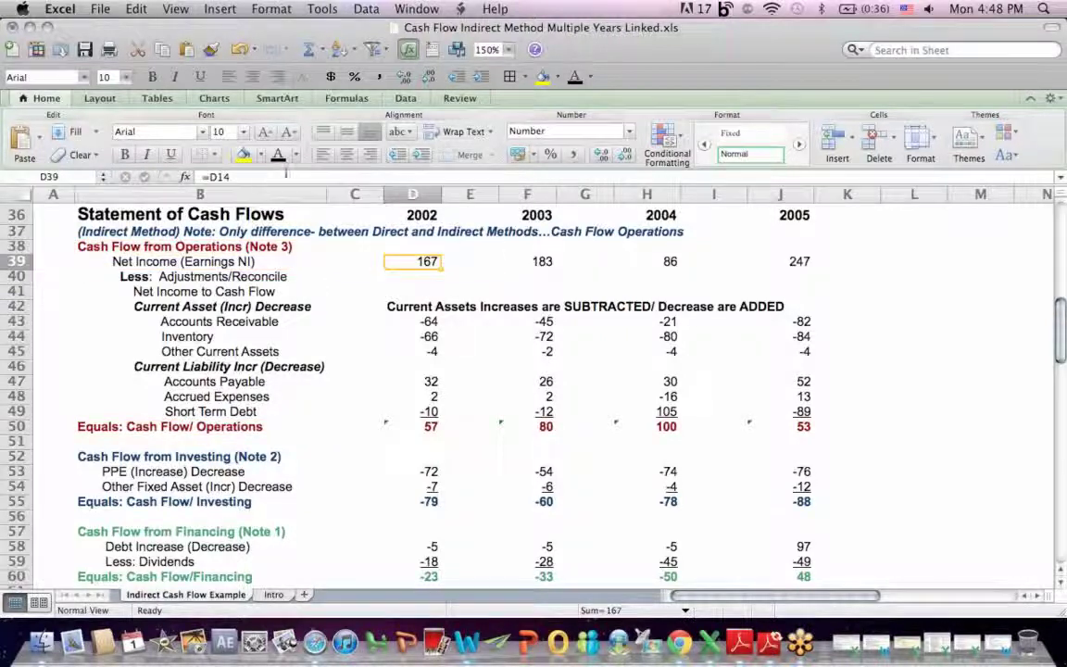
{"action": "double_click", "coordinate": [422, 261]}
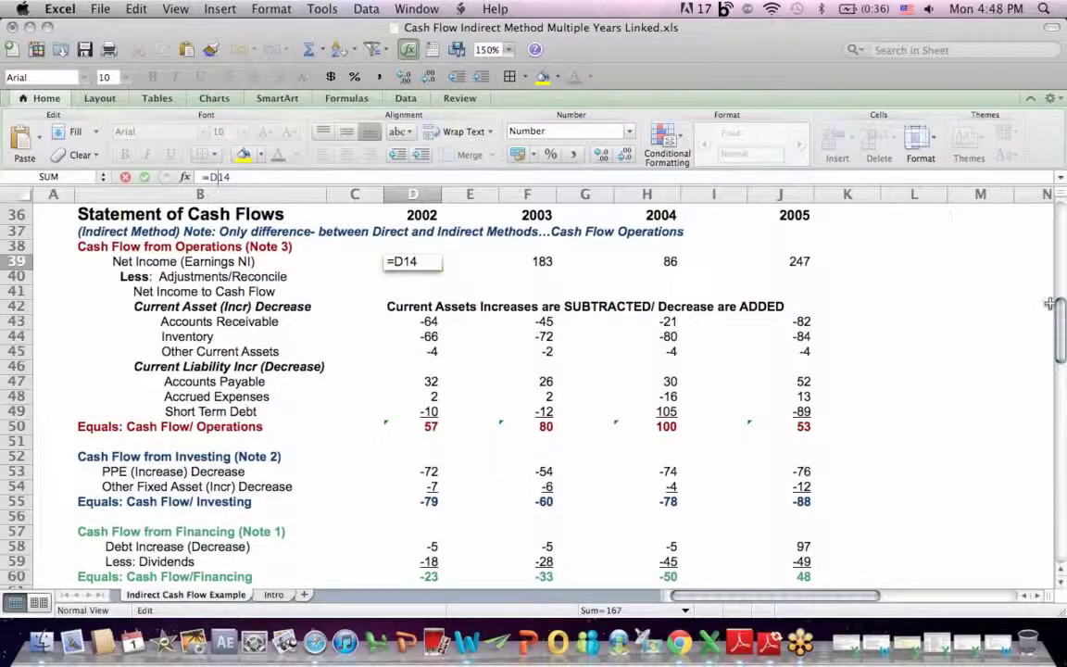
{"action": "left_click_drag", "start_coordinate": [1062, 306], "coordinate": [1063, 210]}
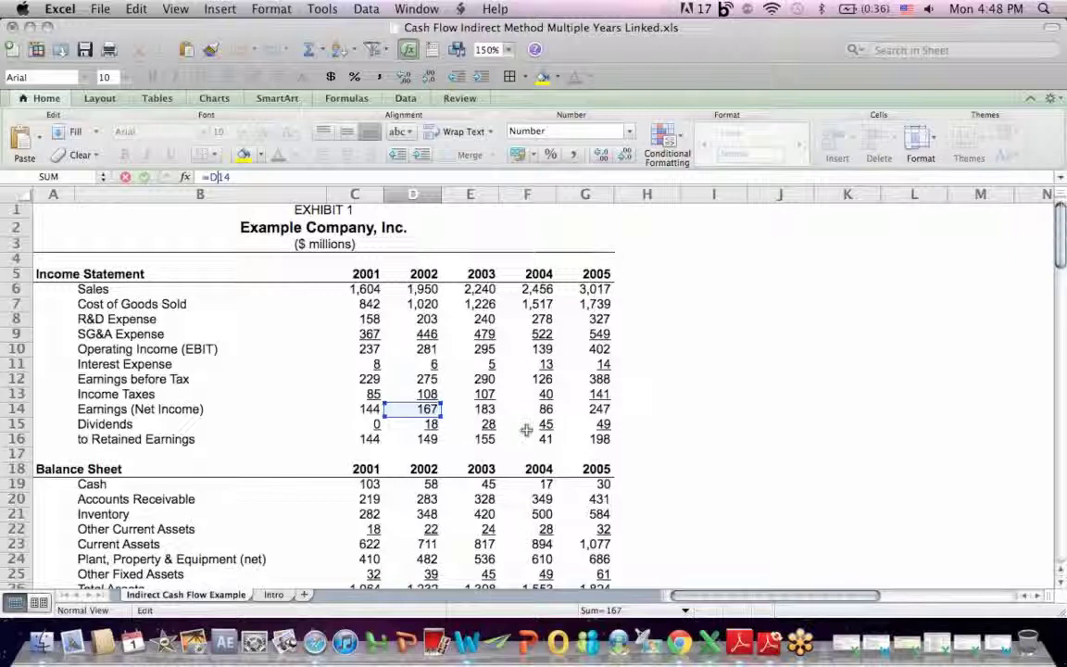
{"action": "key", "text": "Return"}
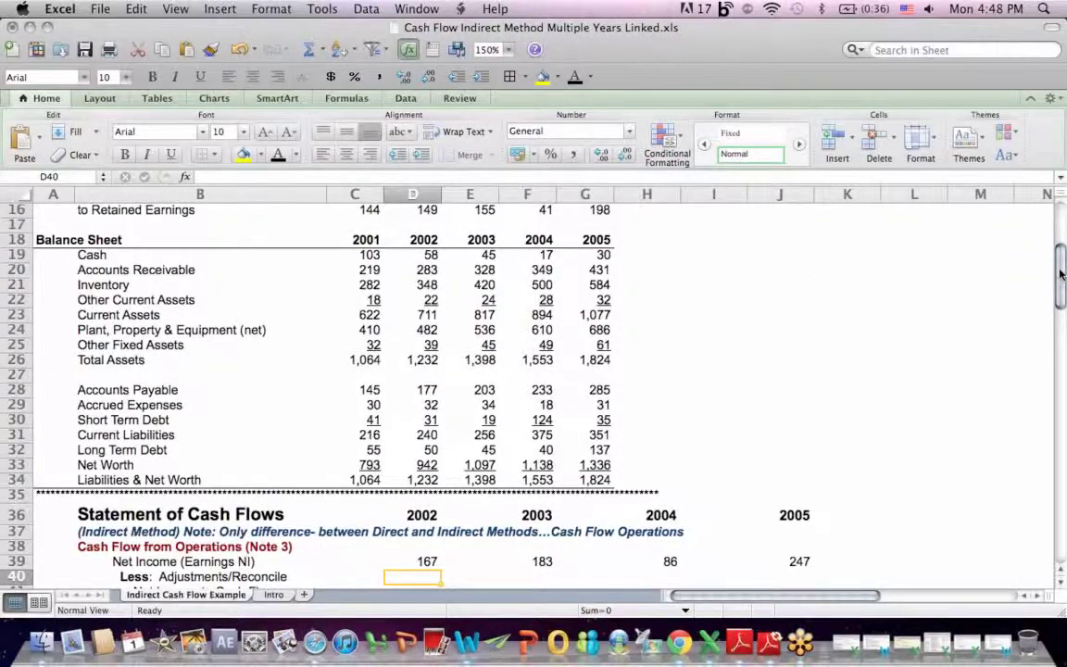
{"action": "left_click_drag", "start_coordinate": [1062, 274], "coordinate": [1062, 316]}
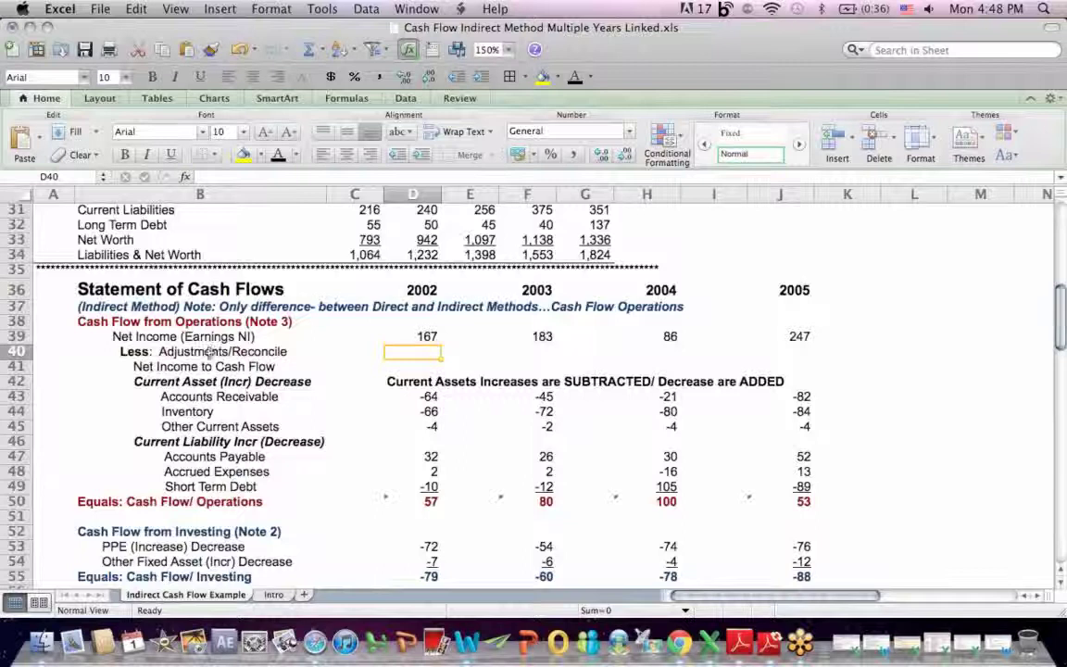
{"action": "left_click_drag", "start_coordinate": [215, 382], "coordinate": [307, 484]}
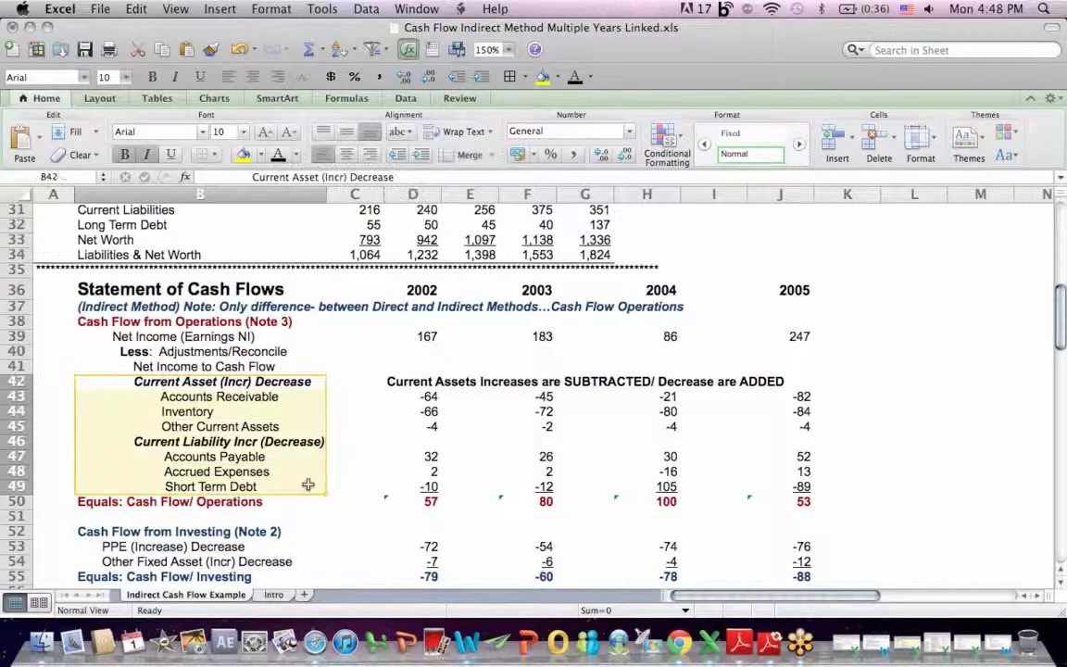
Step: Recheck the 2002 operating cash flow sum and review the investing and financing sections
{"action": "left_click", "coordinate": [417, 502]}
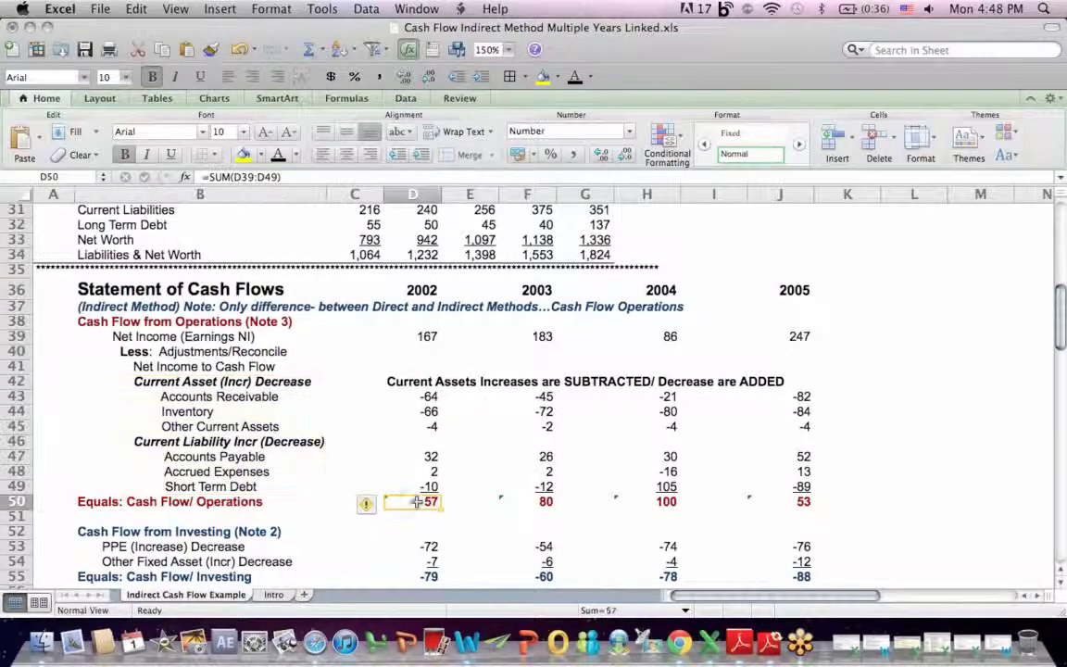
{"action": "left_click", "coordinate": [263, 182]}
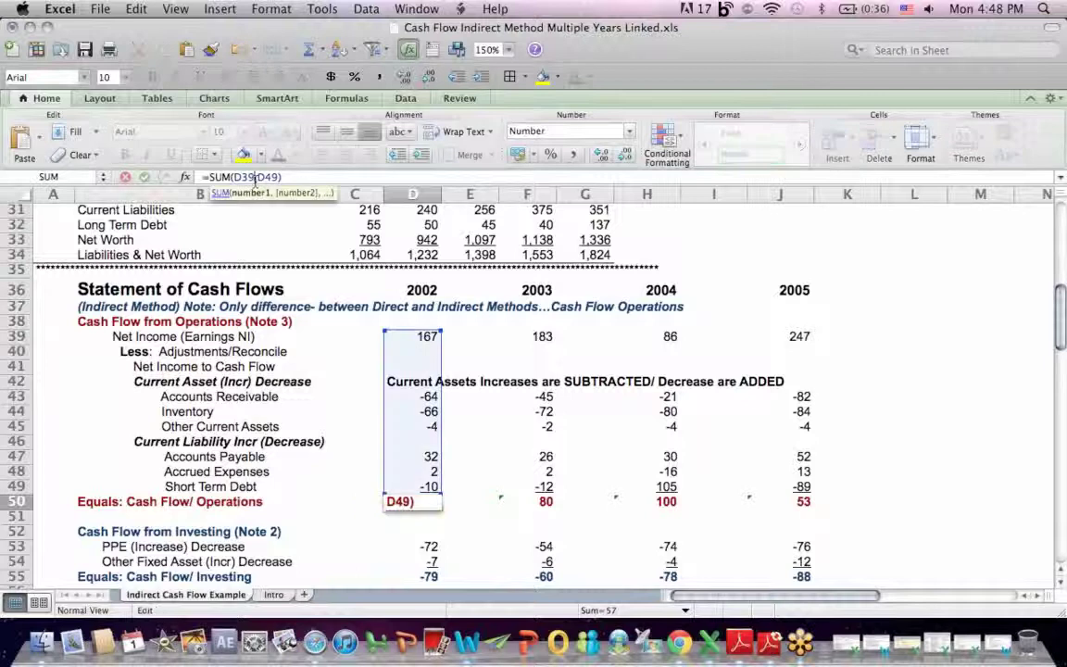
{"action": "key", "text": "Return"}
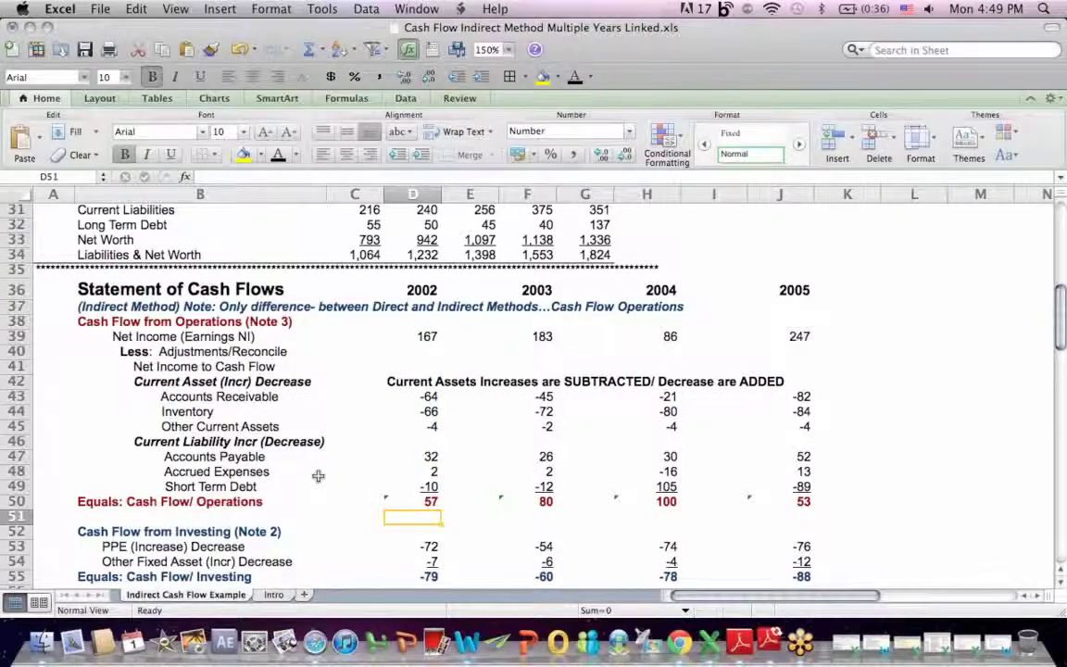
{"action": "key", "text": "Down"}
{"action": "key", "text": "Down"}
{"action": "key", "text": "Down"}
{"action": "key", "text": "Down"}
{"action": "key", "text": "Down"}
{"action": "key", "text": "Down"}
{"action": "key", "text": "Down"}
{"action": "key", "text": "Down"}
{"action": "key", "text": "Down"}
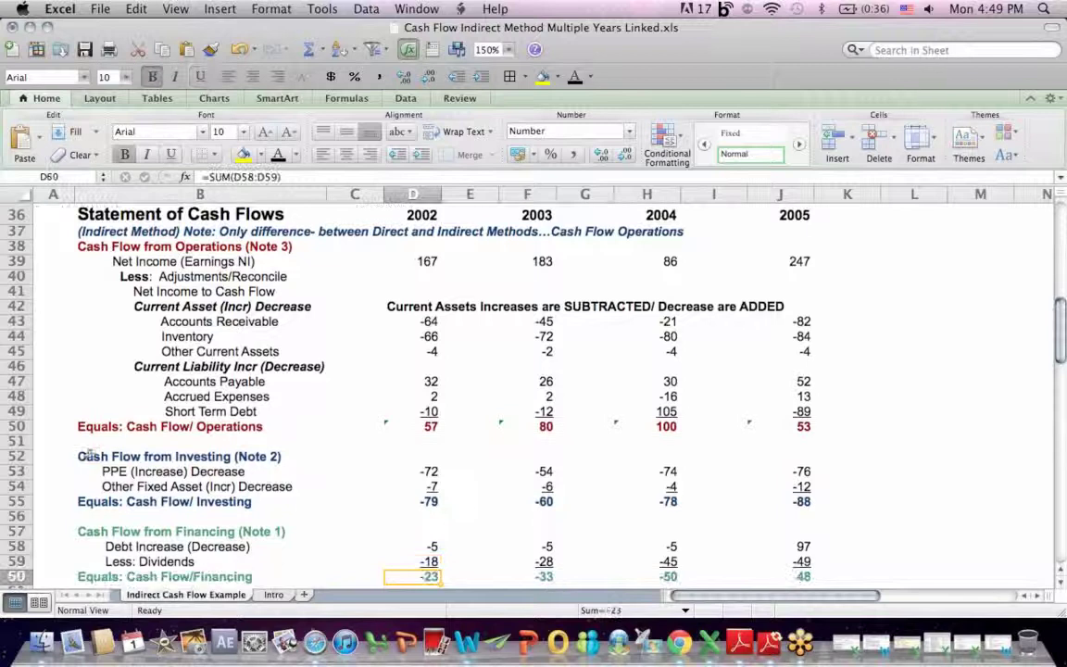
{"action": "left_click_drag", "start_coordinate": [82, 459], "coordinate": [417, 576]}
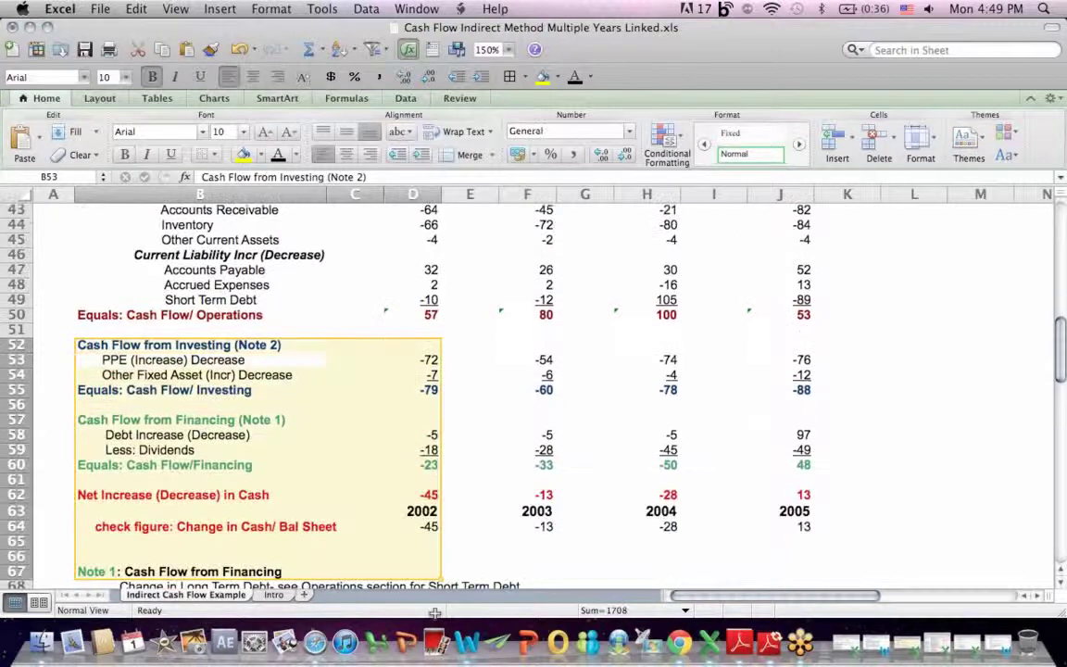
{"action": "key", "text": "Return"}
{"action": "left_click", "coordinate": [359, 464]}
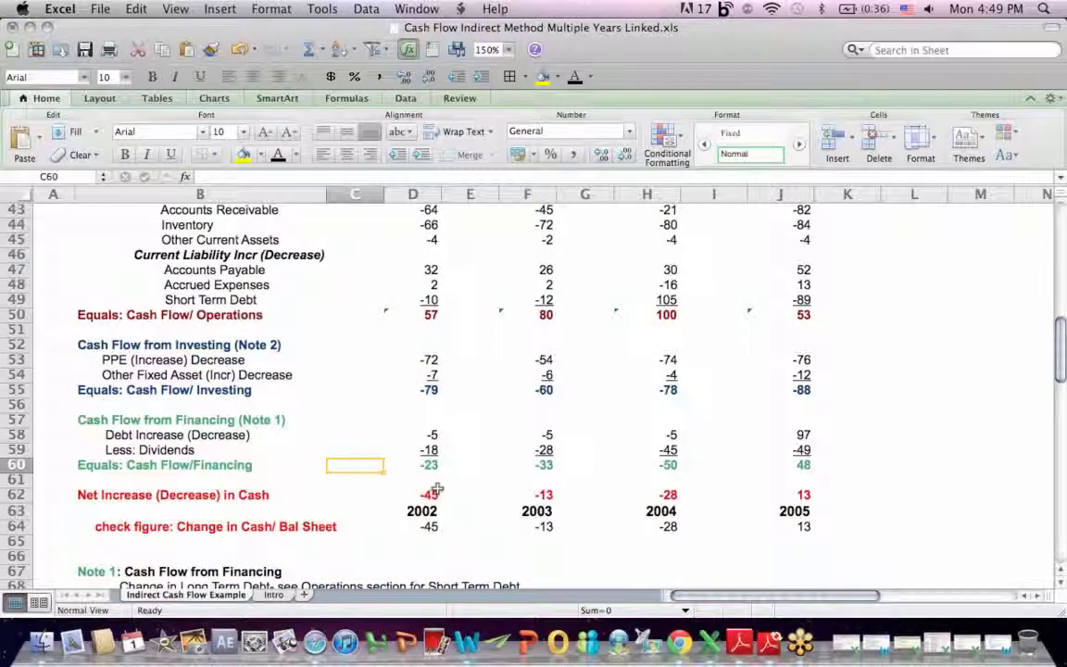
Step: Verify the 2002 net change in cash (-45, =D50+D55+D60) matches the =D19-C19 check figure
{"action": "left_click", "coordinate": [433, 491]}
{"action": "left_click", "coordinate": [225, 176]}
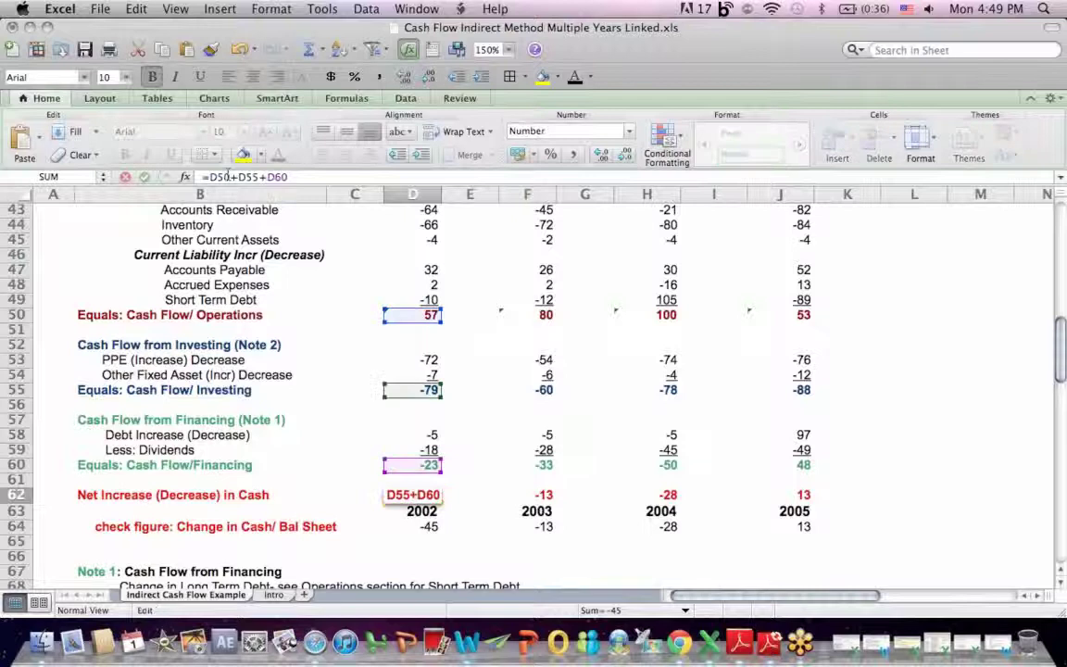
{"action": "key", "text": "Return"}
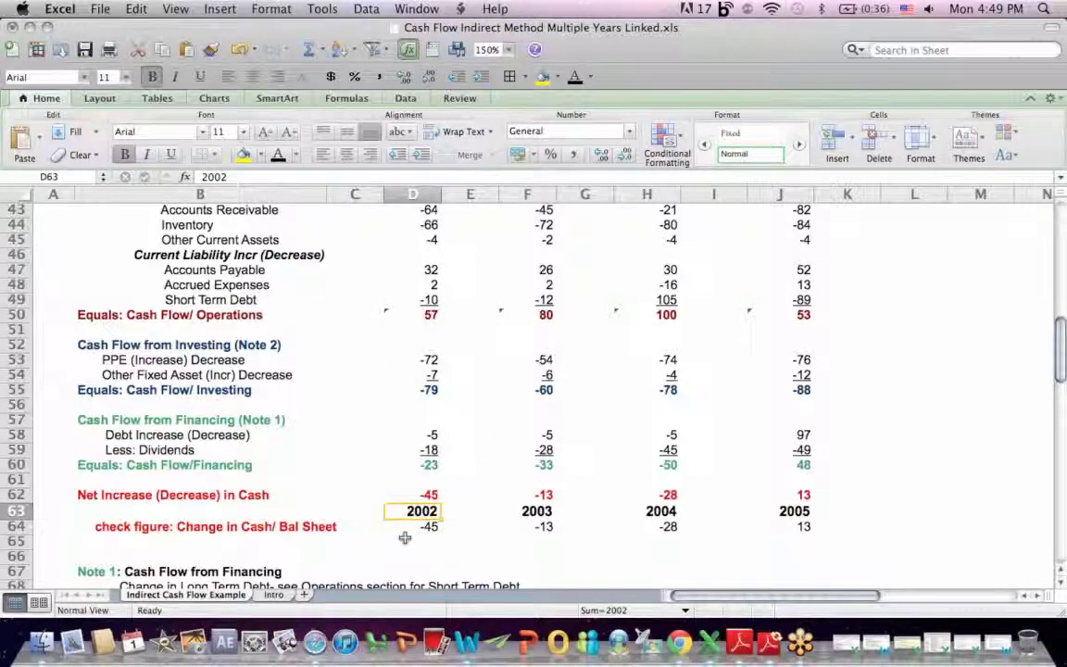
{"action": "left_click", "coordinate": [407, 529]}
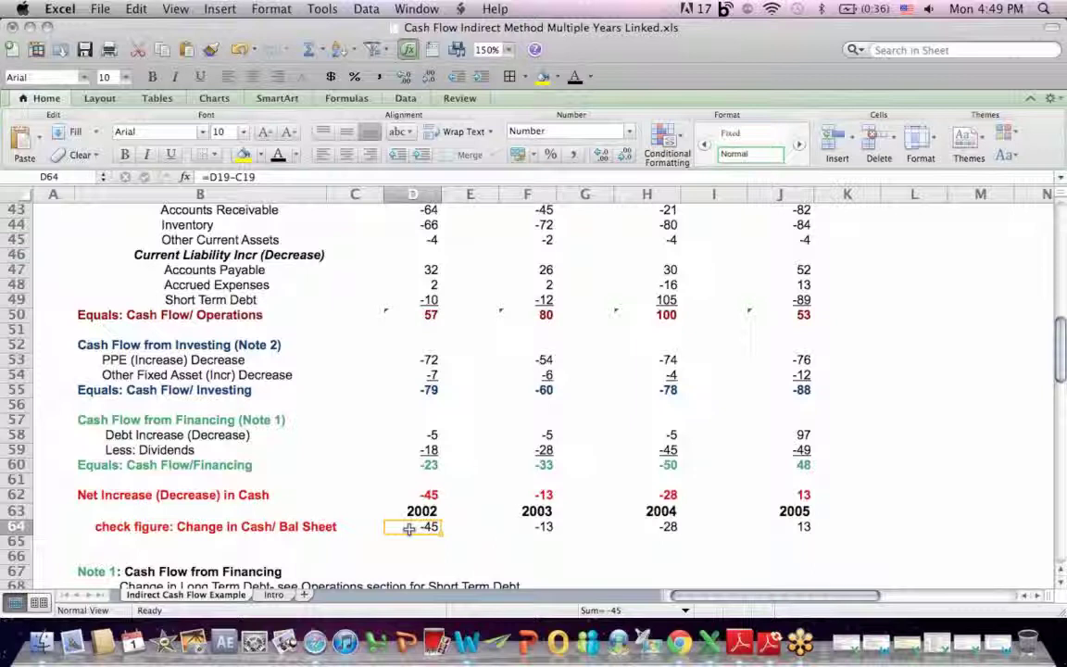
{"action": "left_click", "coordinate": [414, 497]}
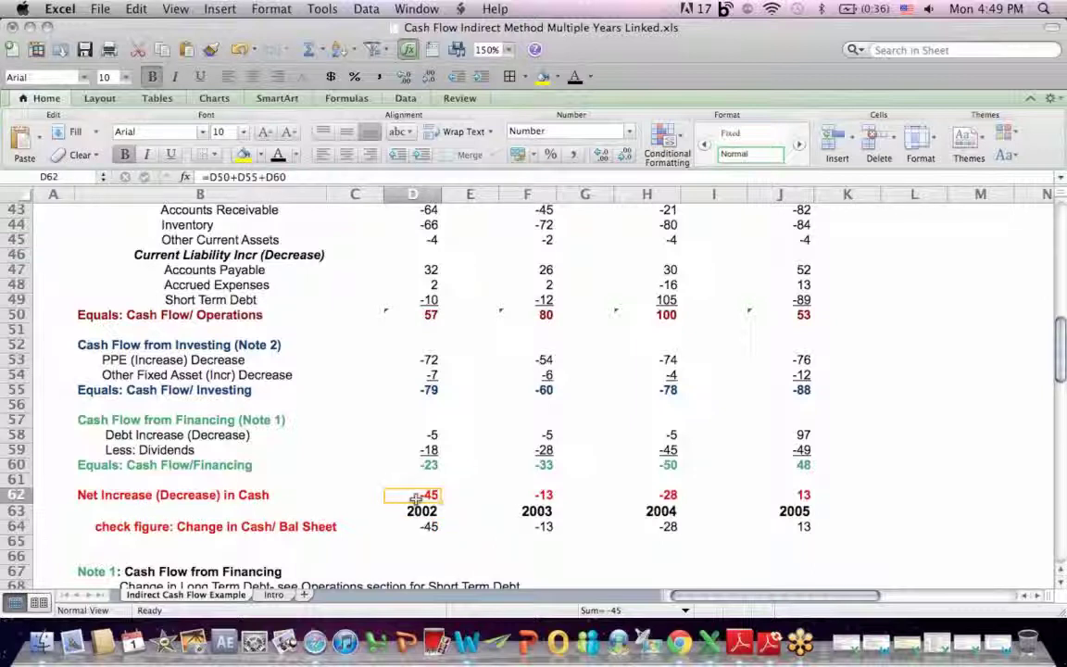
{"action": "left_click", "coordinate": [275, 595]}
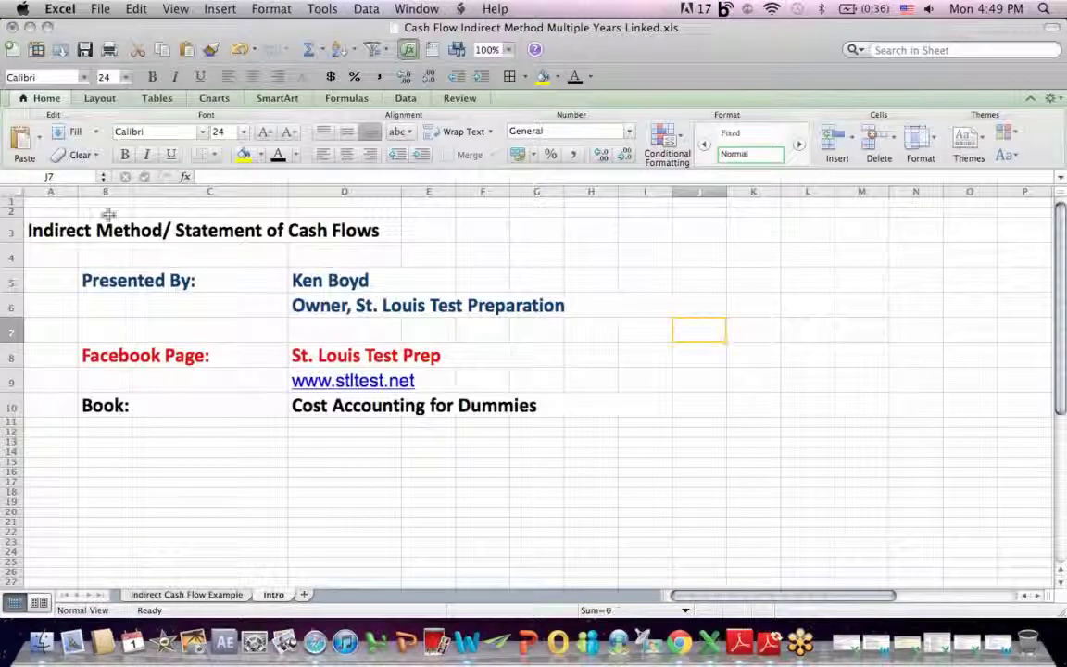
{"action": "left_click", "coordinate": [678, 646]}
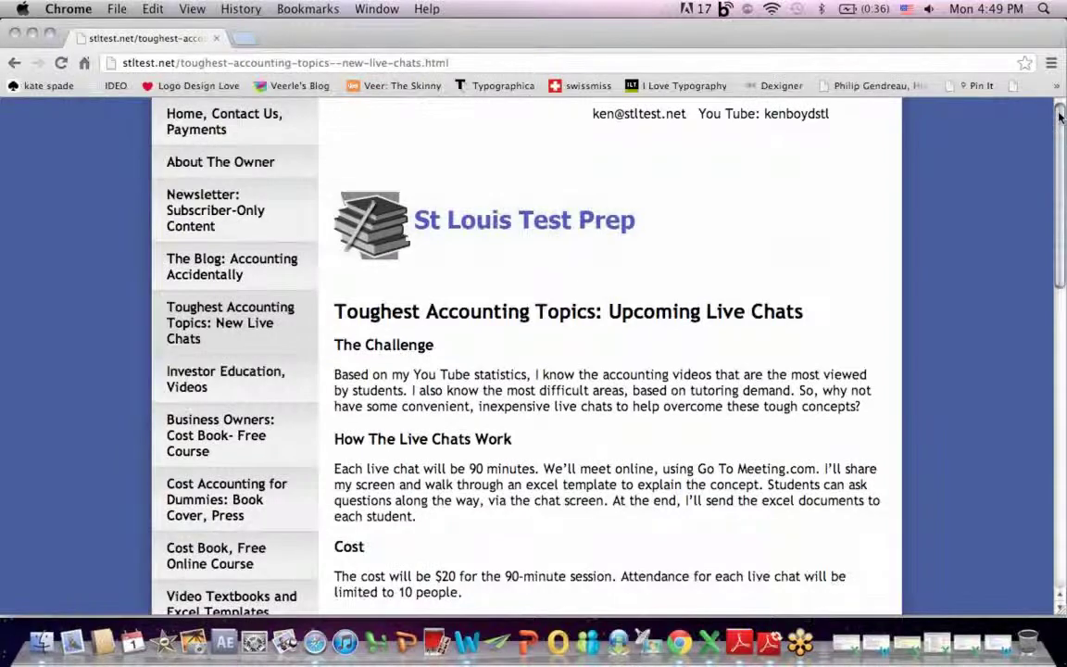
Step: Scroll the live chats page down to Upcoming Courses and back up
{"action": "left_click_drag", "start_coordinate": [1061, 113], "coordinate": [1061, 283]}
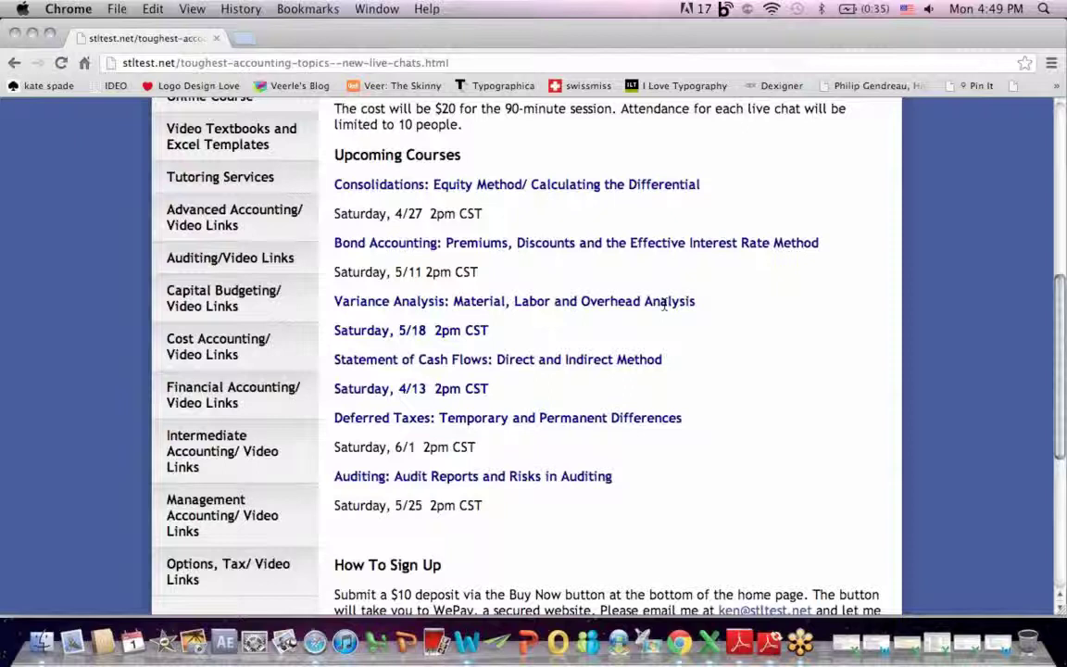
{"action": "left_click_drag", "start_coordinate": [1062, 293], "coordinate": [1062, 214]}
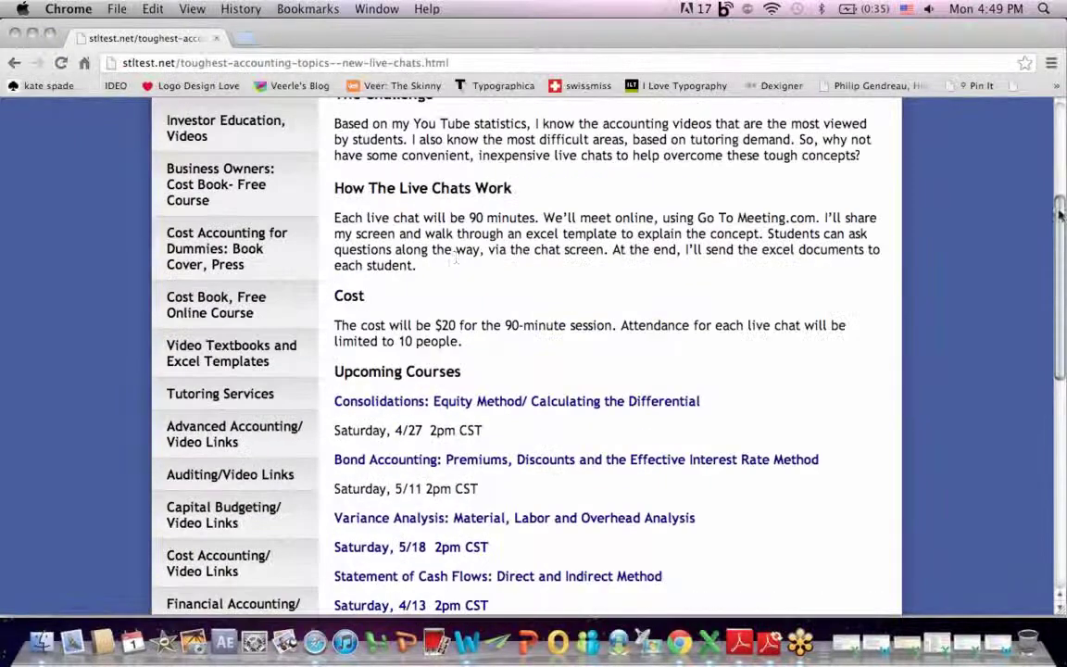
Step: Open the Cost Accounting for Dummies book cover page and scroll to its cover image
{"action": "left_click", "coordinate": [226, 244]}
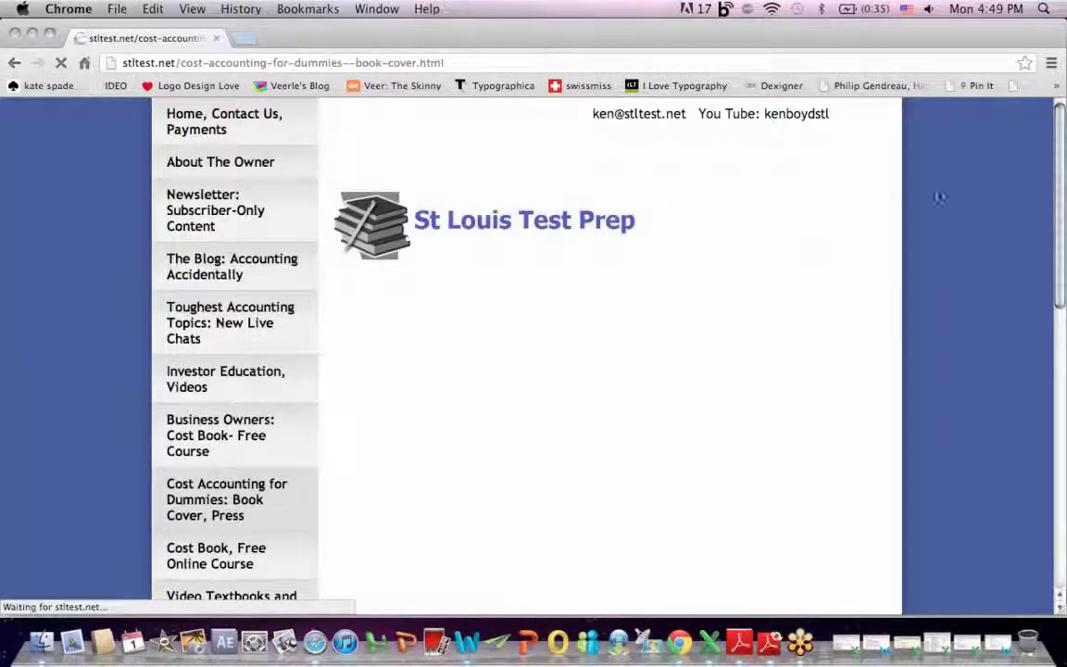
{"action": "left_click_drag", "start_coordinate": [1062, 118], "coordinate": [1064, 204]}
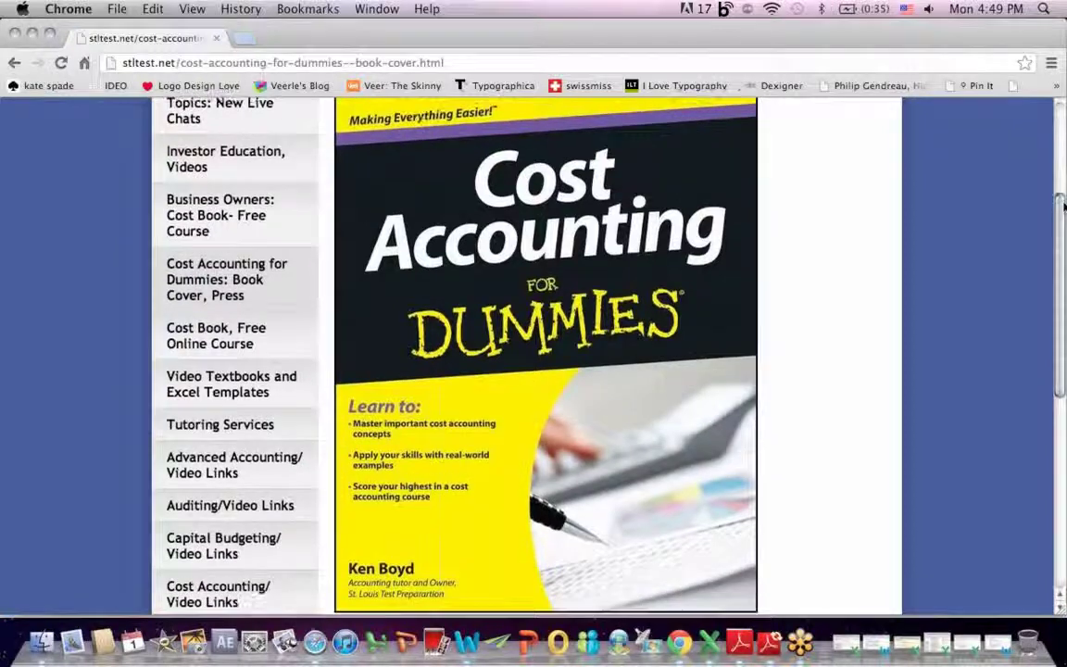